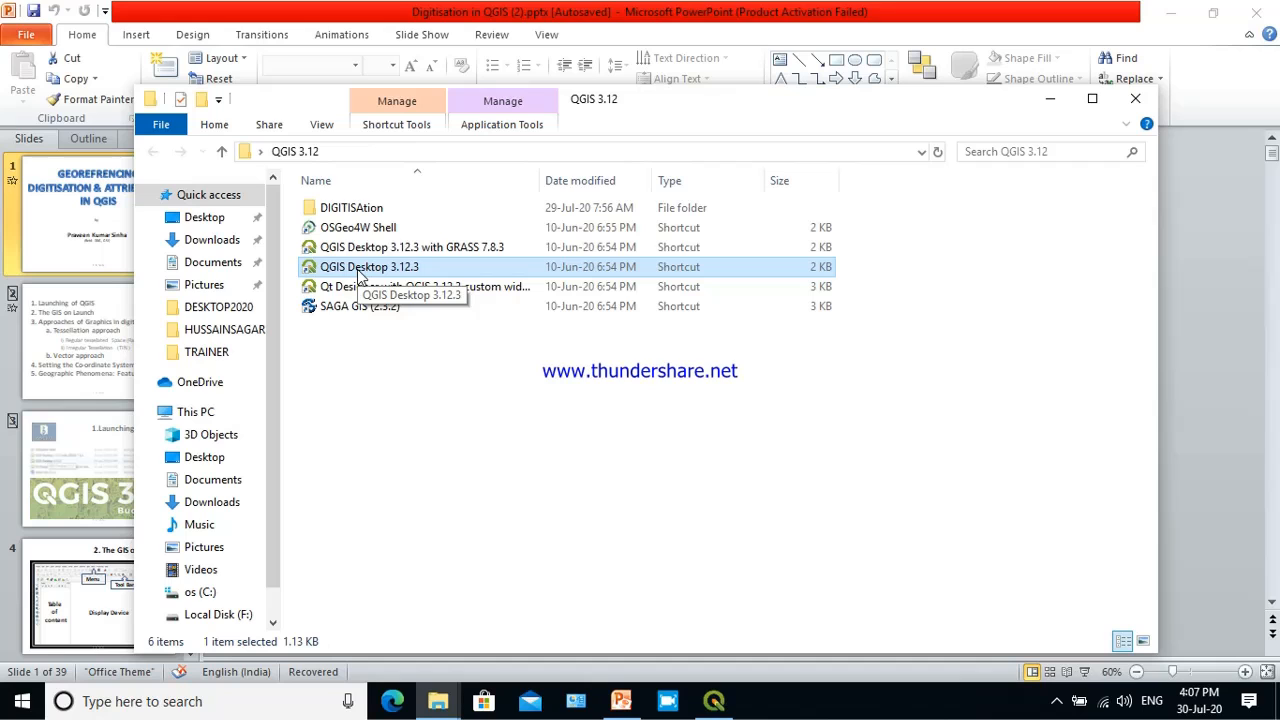
Switch to the open QGIS project window.
{"action": "mouse_move", "coordinate": [714, 700]}
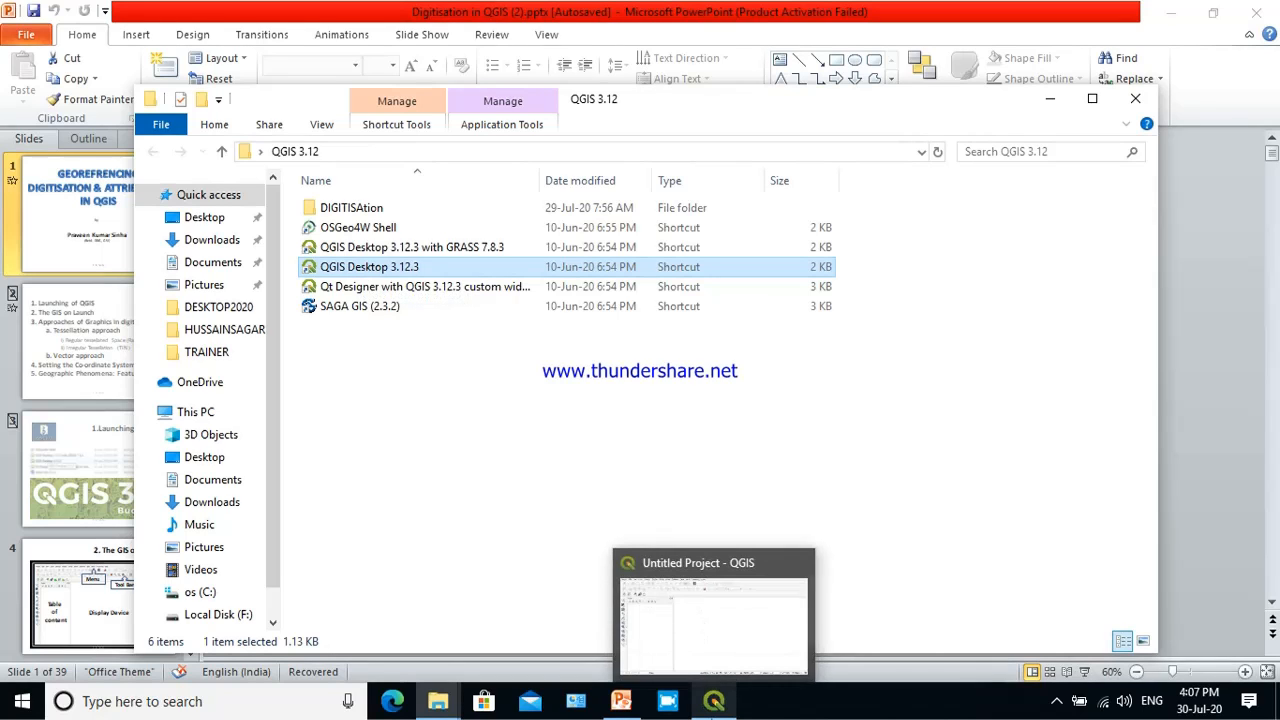
{"action": "left_click", "coordinate": [714, 700]}
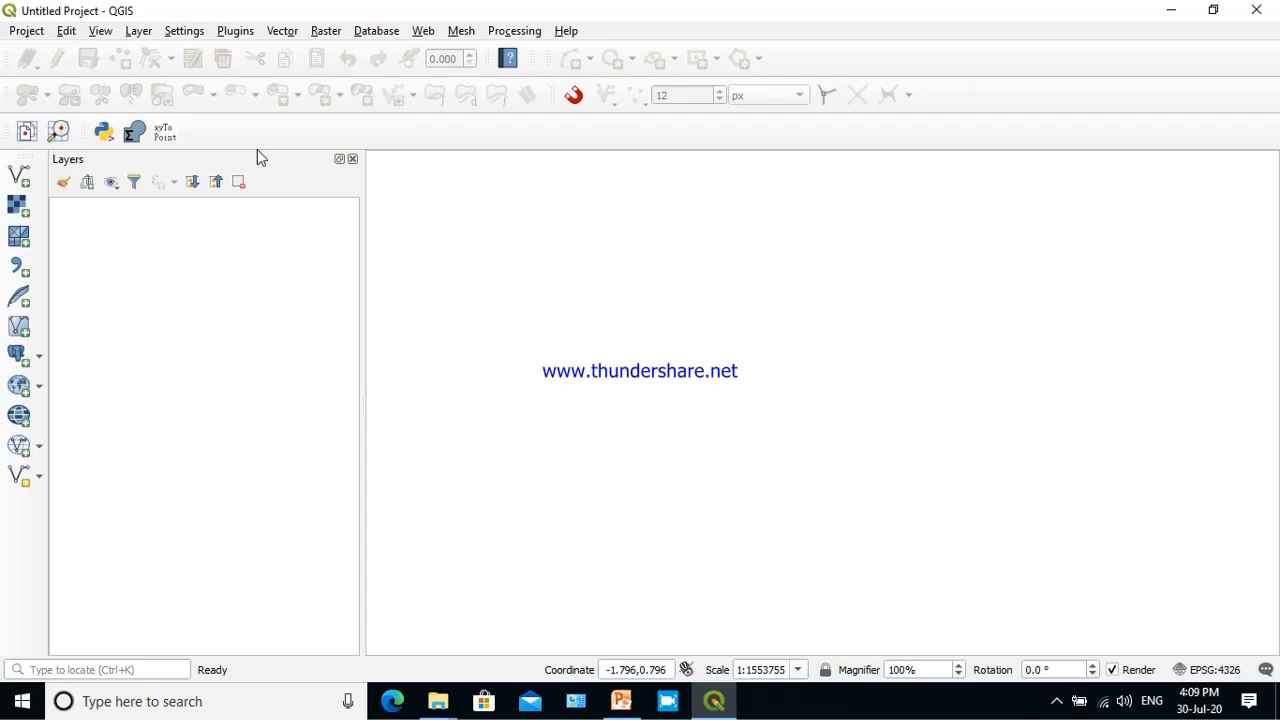
Add the TIF raster IMAGE HUSAINSAGAR from the TRAINER folder as a raster layer and close the Data Source Manager.
{"action": "left_click", "coordinate": [140, 35]}
{"action": "mouse_move", "coordinate": [157, 94]}
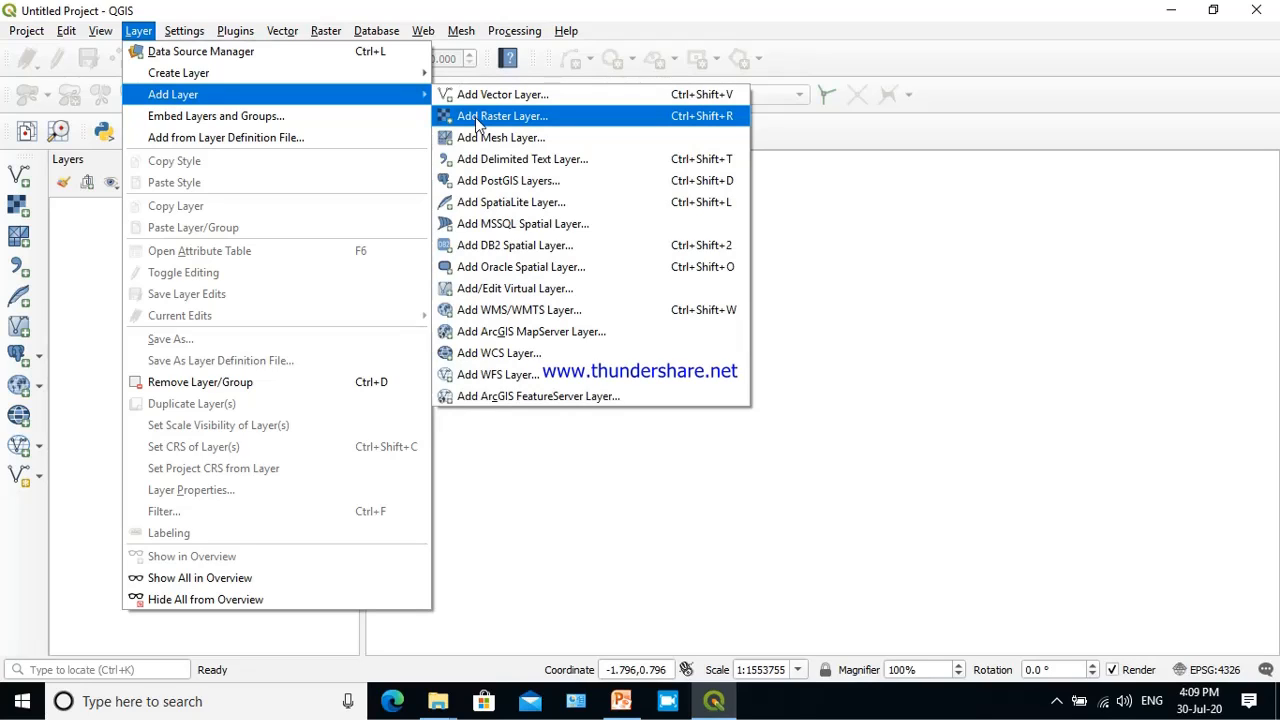
{"action": "left_click", "coordinate": [476, 118]}
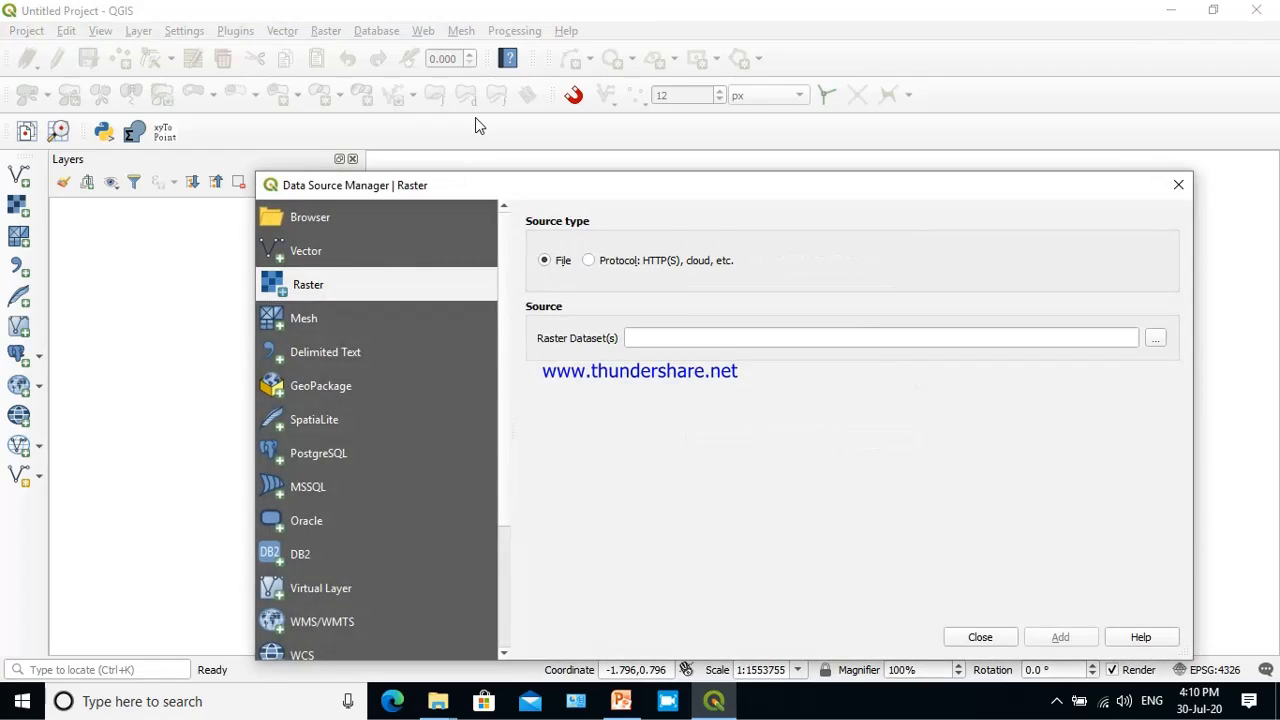
{"action": "left_click", "coordinate": [1155, 341]}
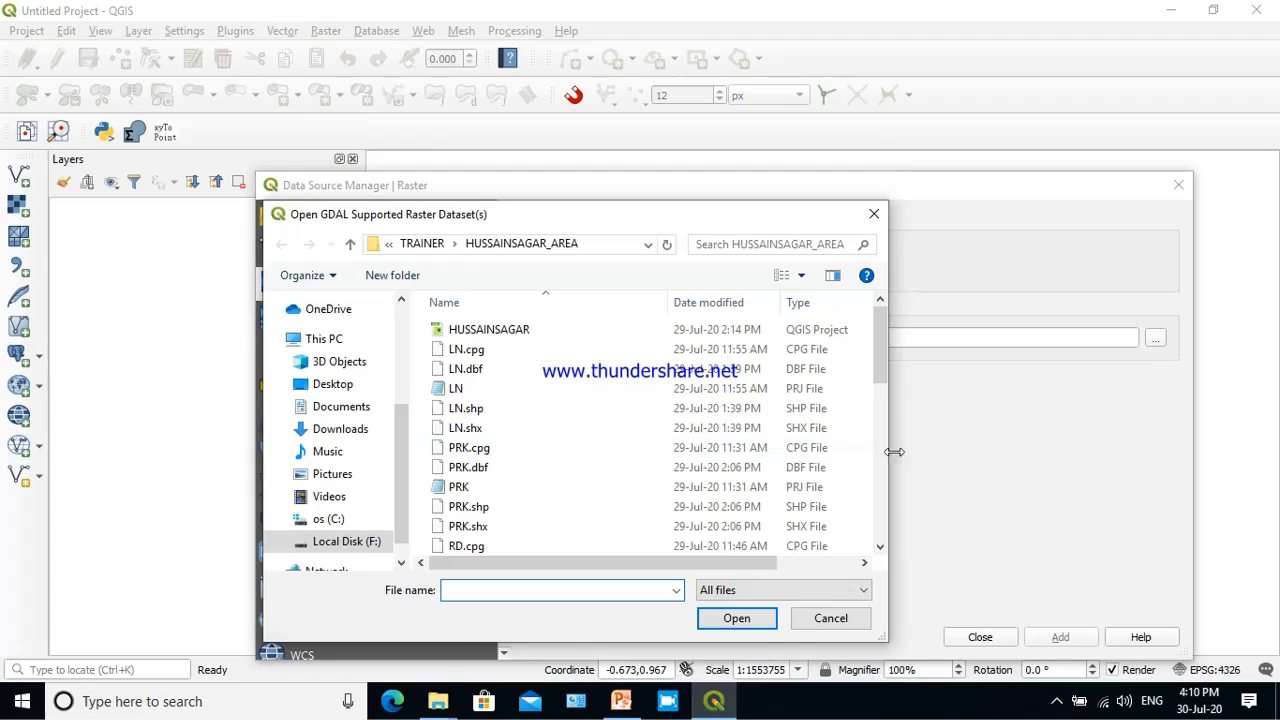
{"action": "left_click", "coordinate": [436, 245]}
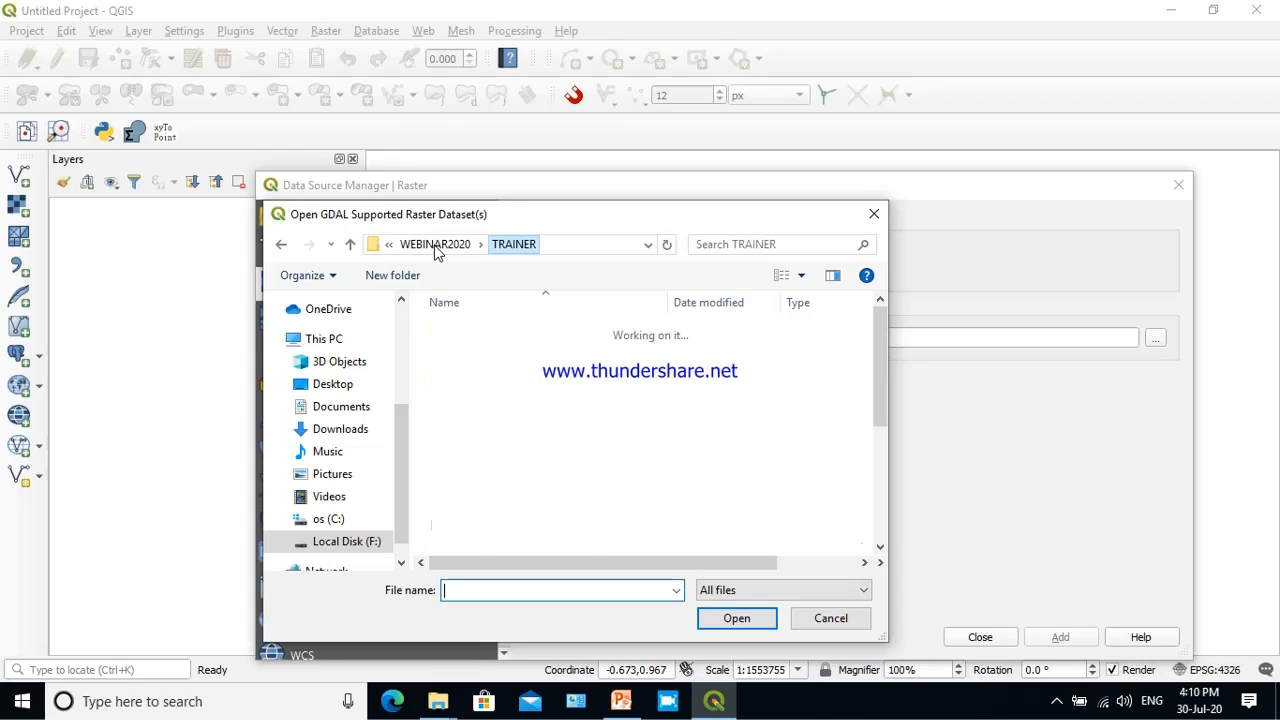
{"action": "left_click", "coordinate": [879, 548]}
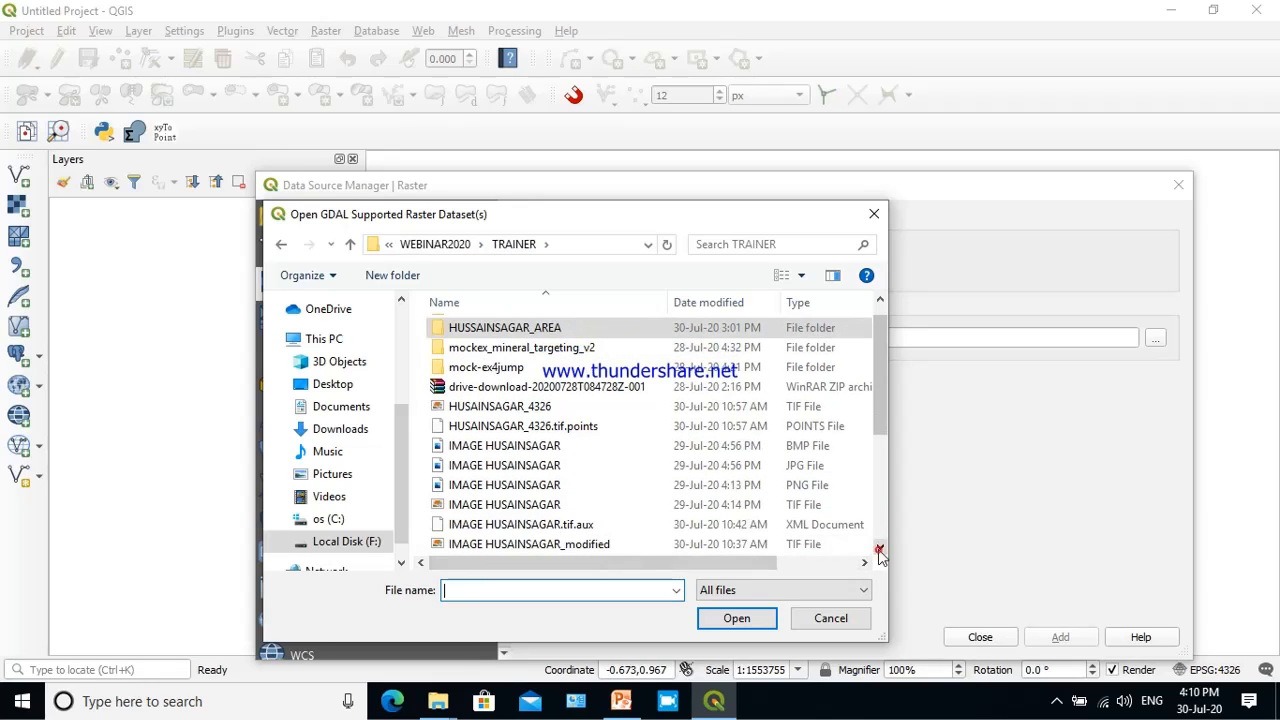
{"action": "left_click", "coordinate": [879, 550]}
{"action": "left_click", "coordinate": [541, 463]}
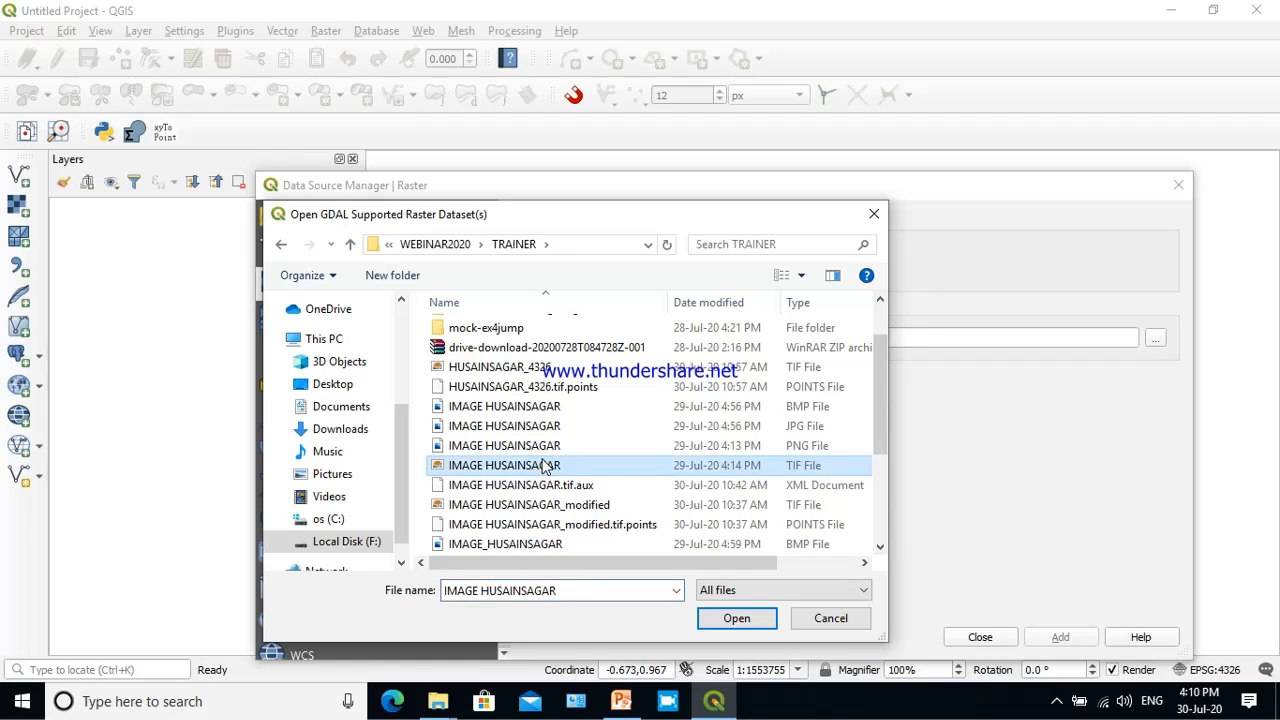
{"action": "left_click", "coordinate": [735, 618]}
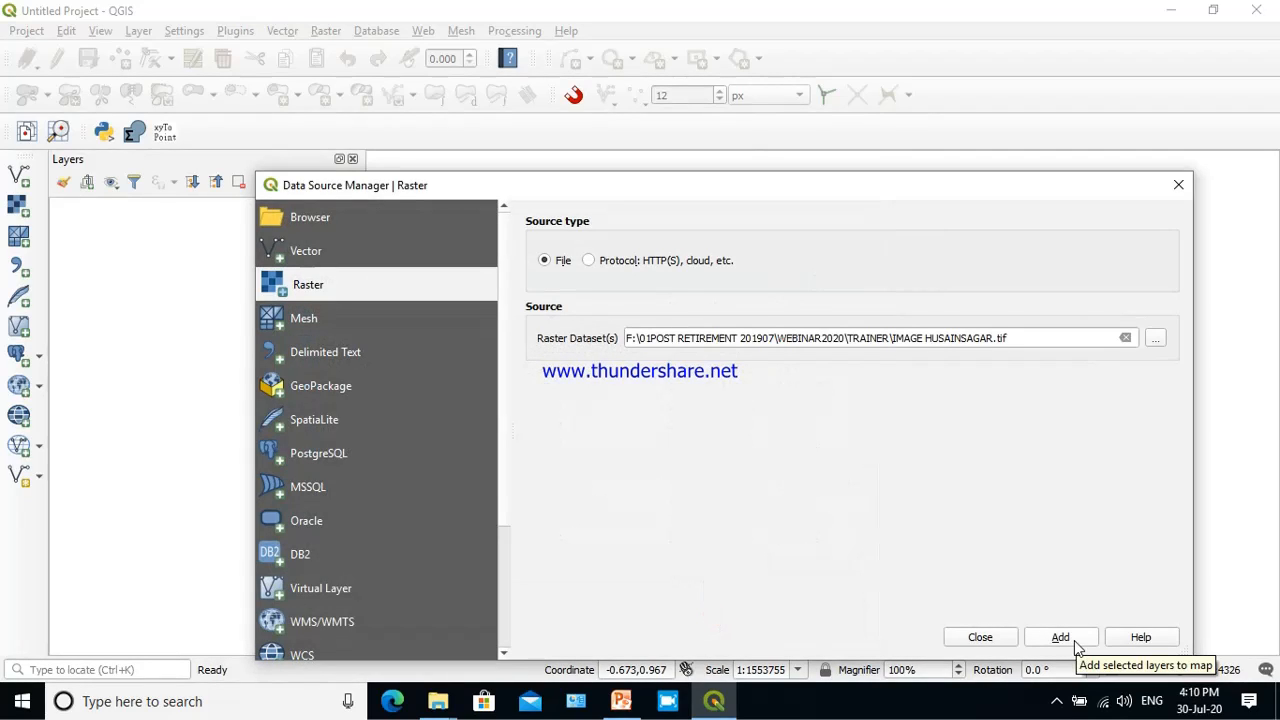
{"action": "left_click", "coordinate": [1076, 644]}
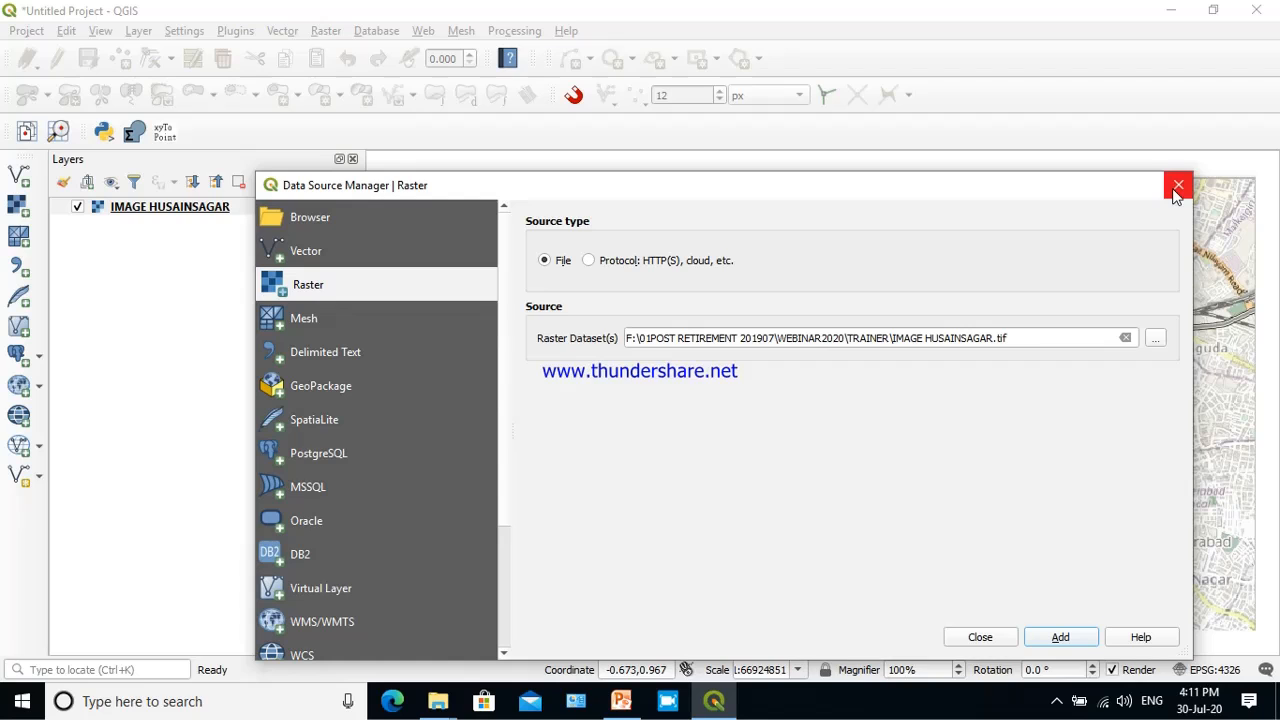
{"action": "left_click", "coordinate": [975, 639]}
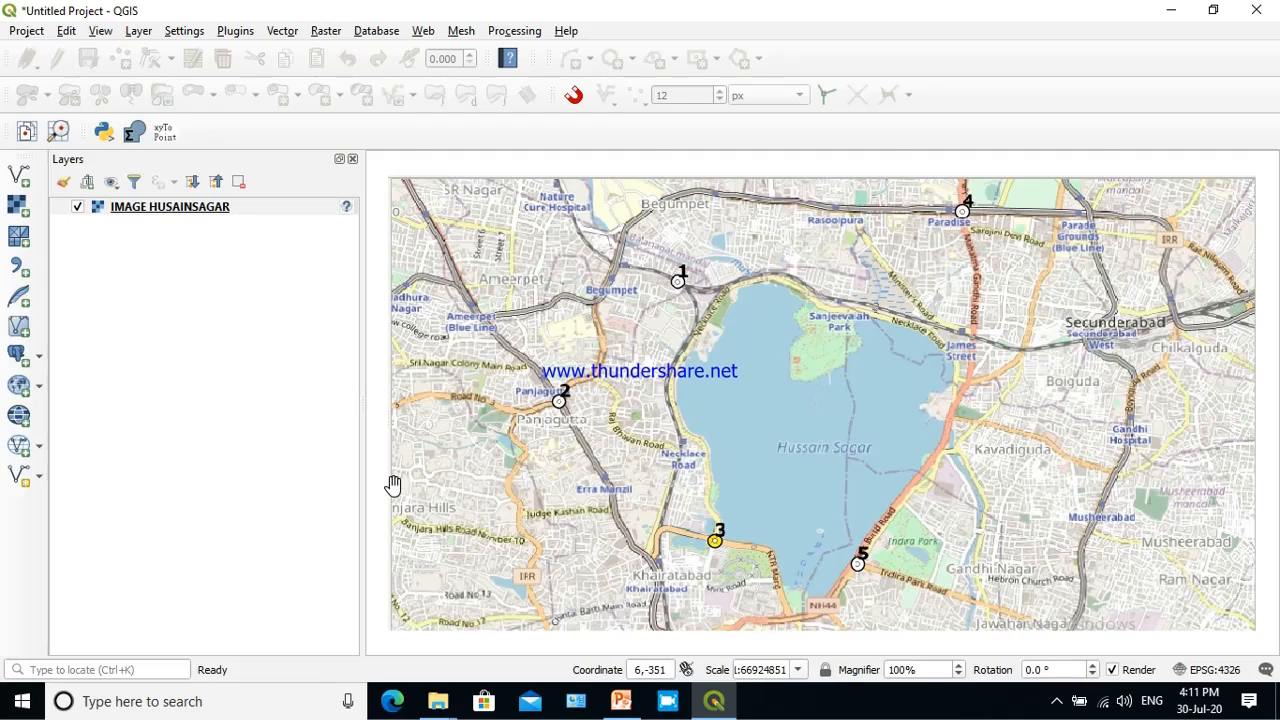
{"action": "left_click", "coordinate": [960, 575]}
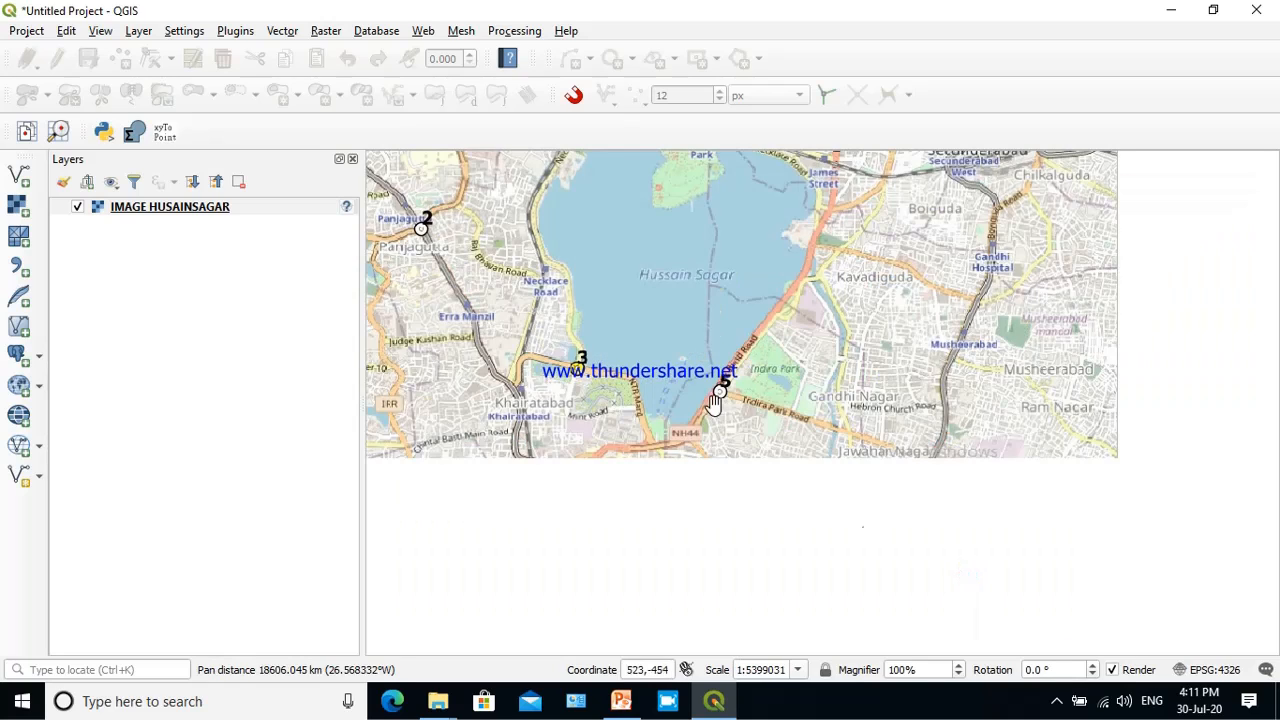
{"action": "left_click", "coordinate": [136, 31]}
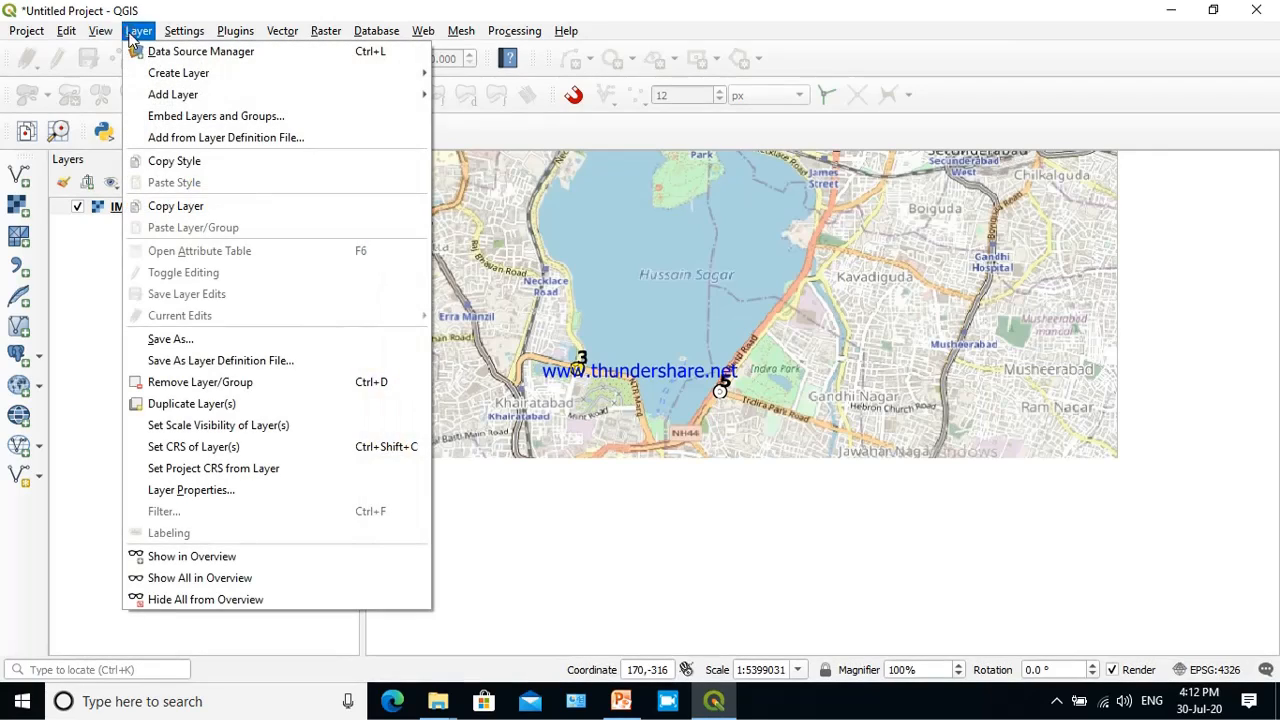
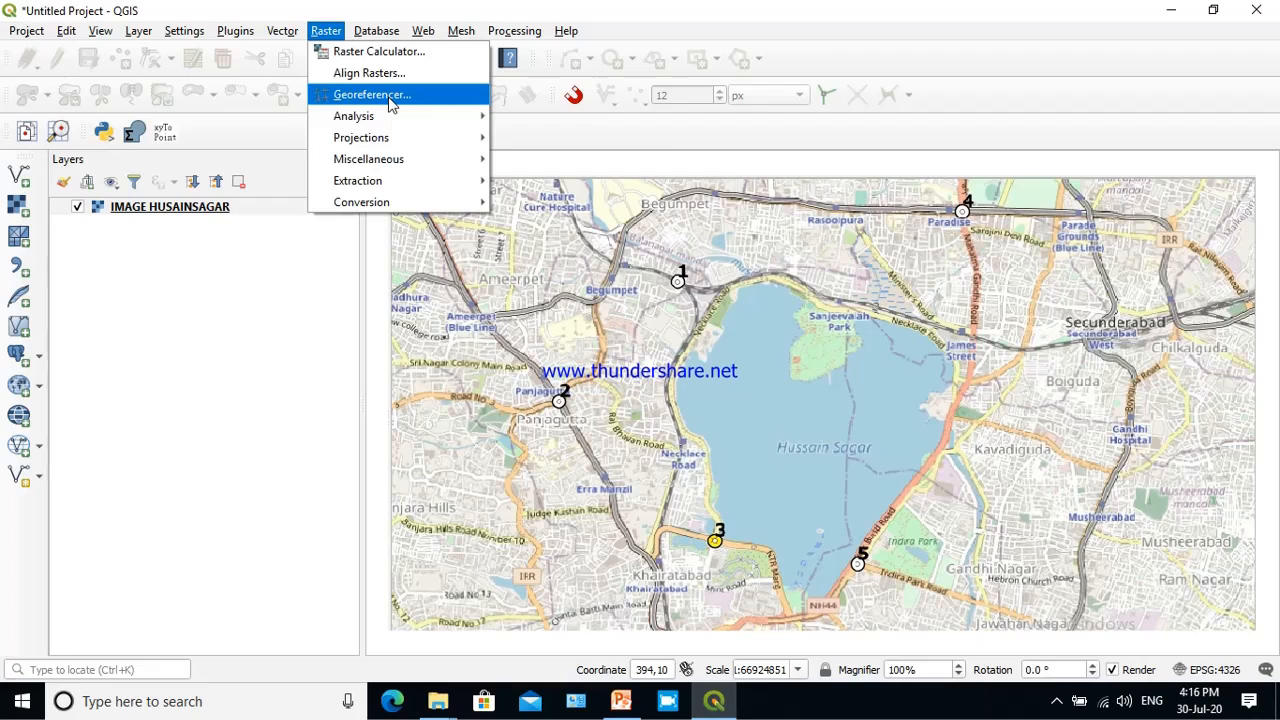
Start the Georeferencer and open the TIF raster IMAGE HUSAINSAGAR from the TRAINER folder in it.
{"action": "left_click", "coordinate": [391, 100]}
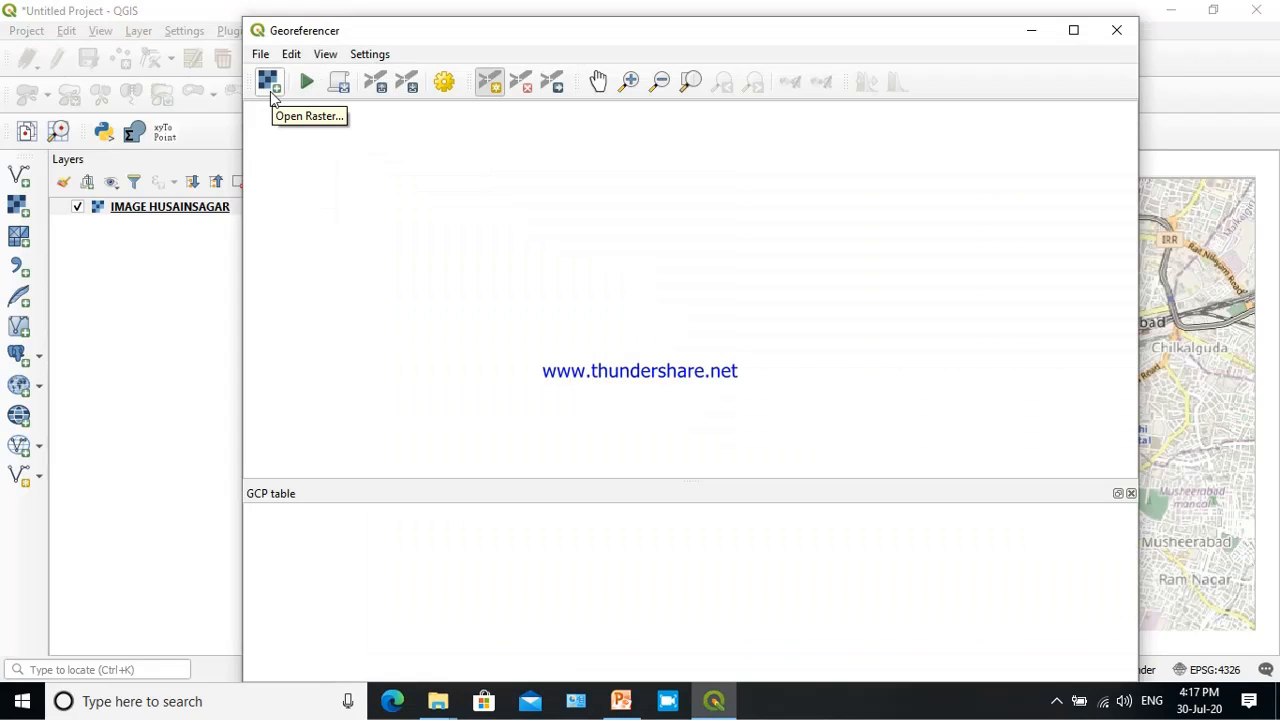
{"action": "left_click", "coordinate": [270, 90]}
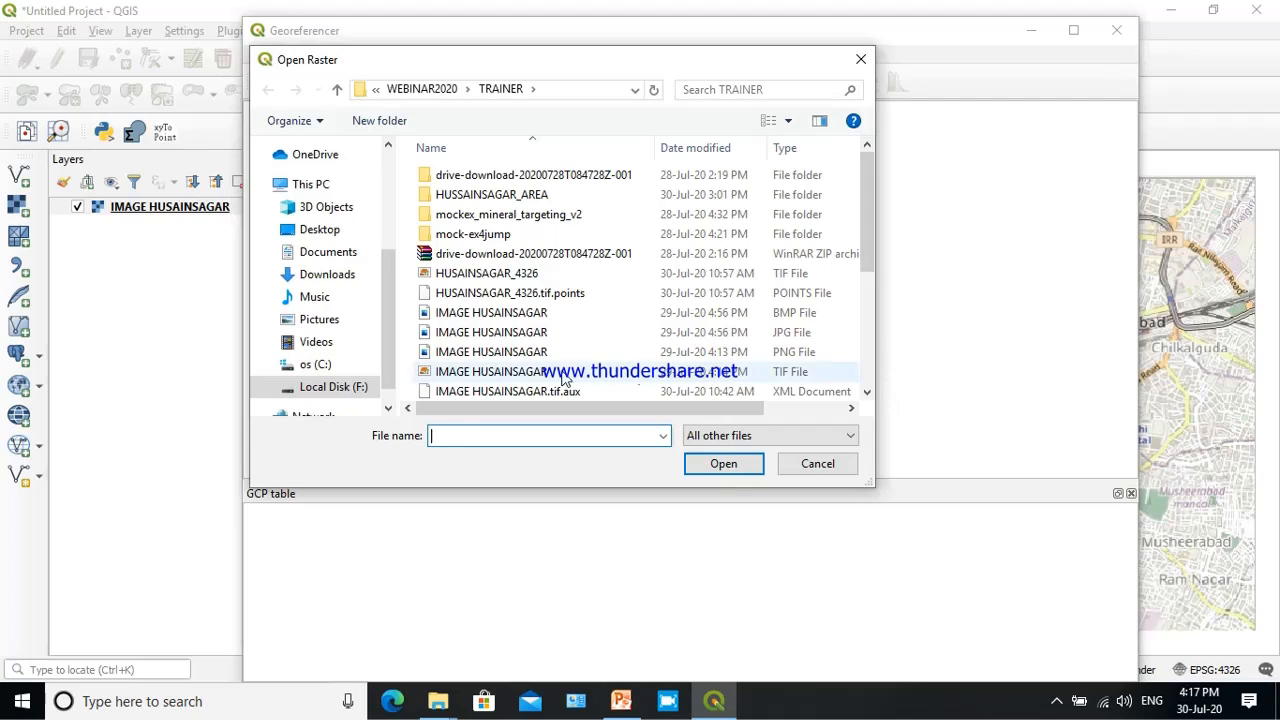
{"action": "left_click", "coordinate": [510, 371]}
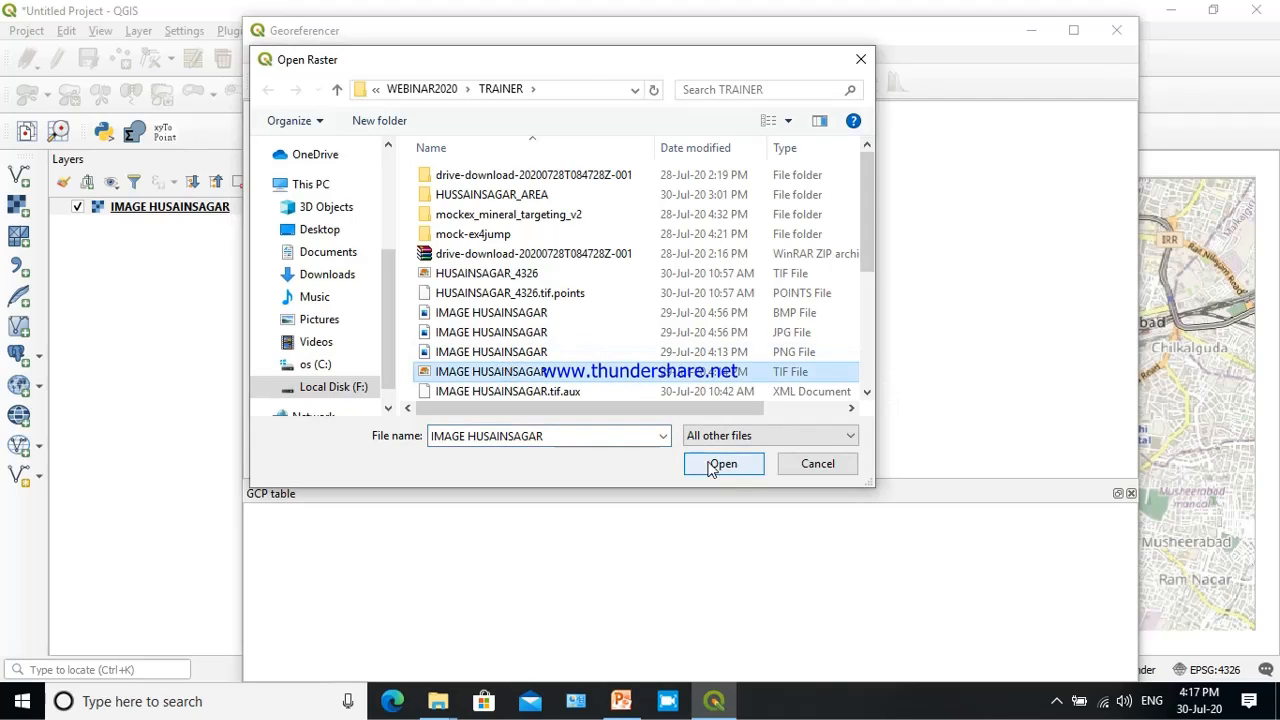
{"action": "left_click", "coordinate": [709, 463]}
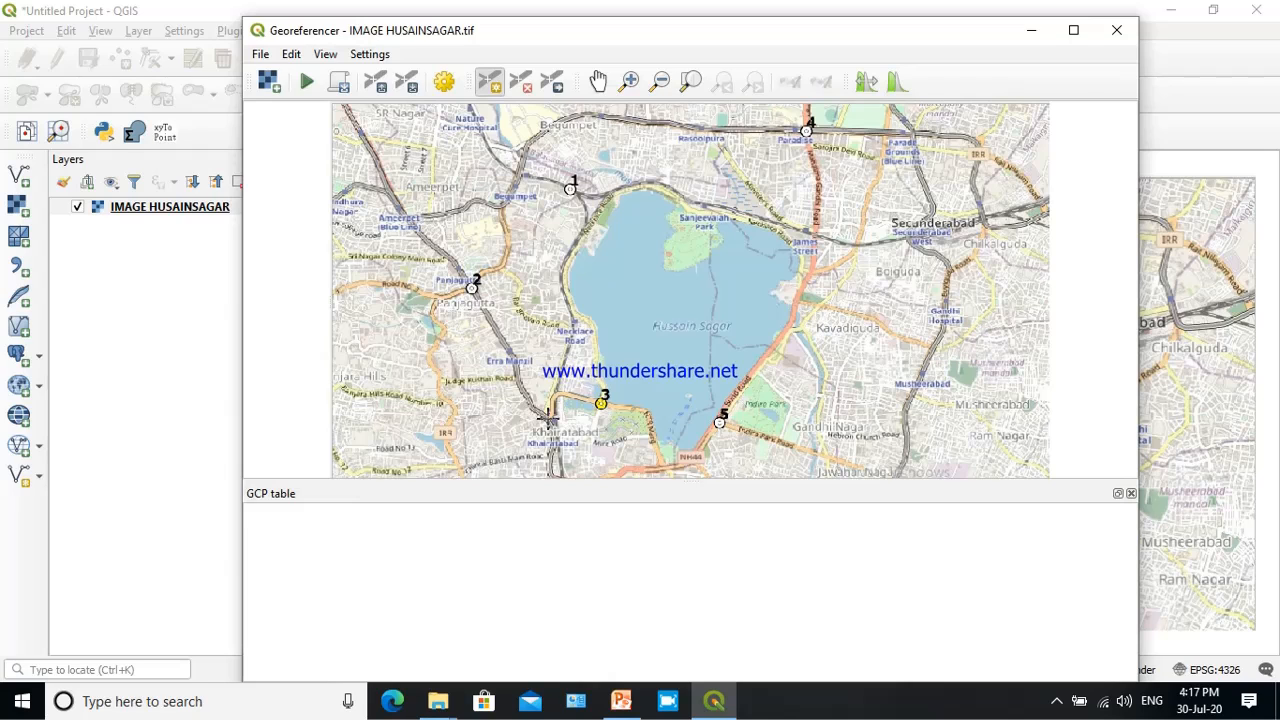
Remove the IMAGE HUSAINSAGAR layer from the main project.
{"action": "left_click", "coordinate": [130, 214]}
{"action": "right_click", "coordinate": [129, 210]}
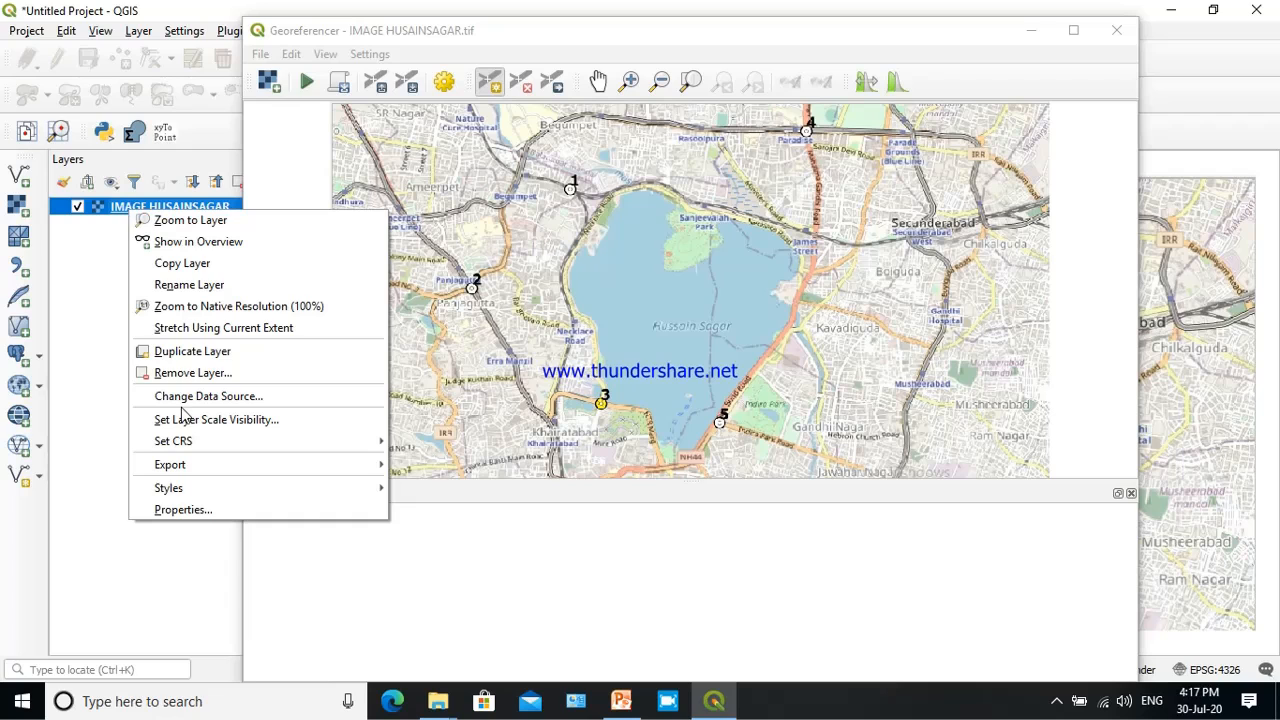
{"action": "left_click", "coordinate": [193, 372]}
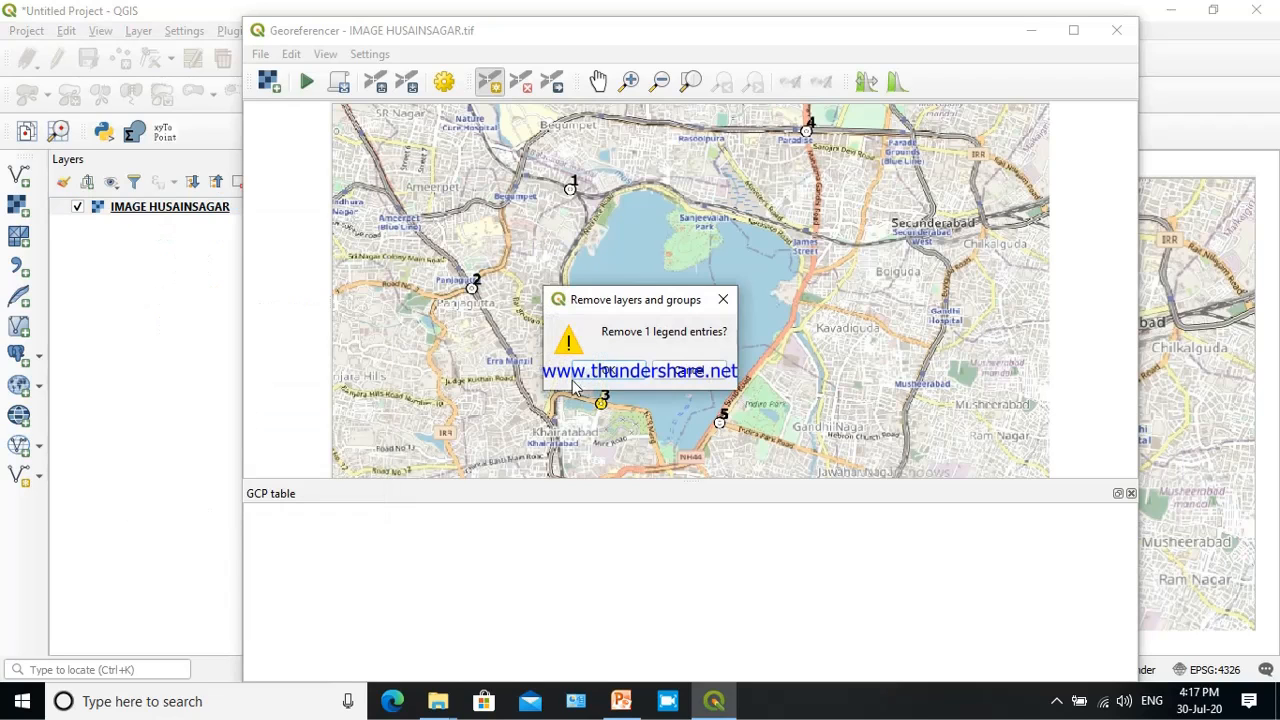
{"action": "left_click", "coordinate": [587, 372]}
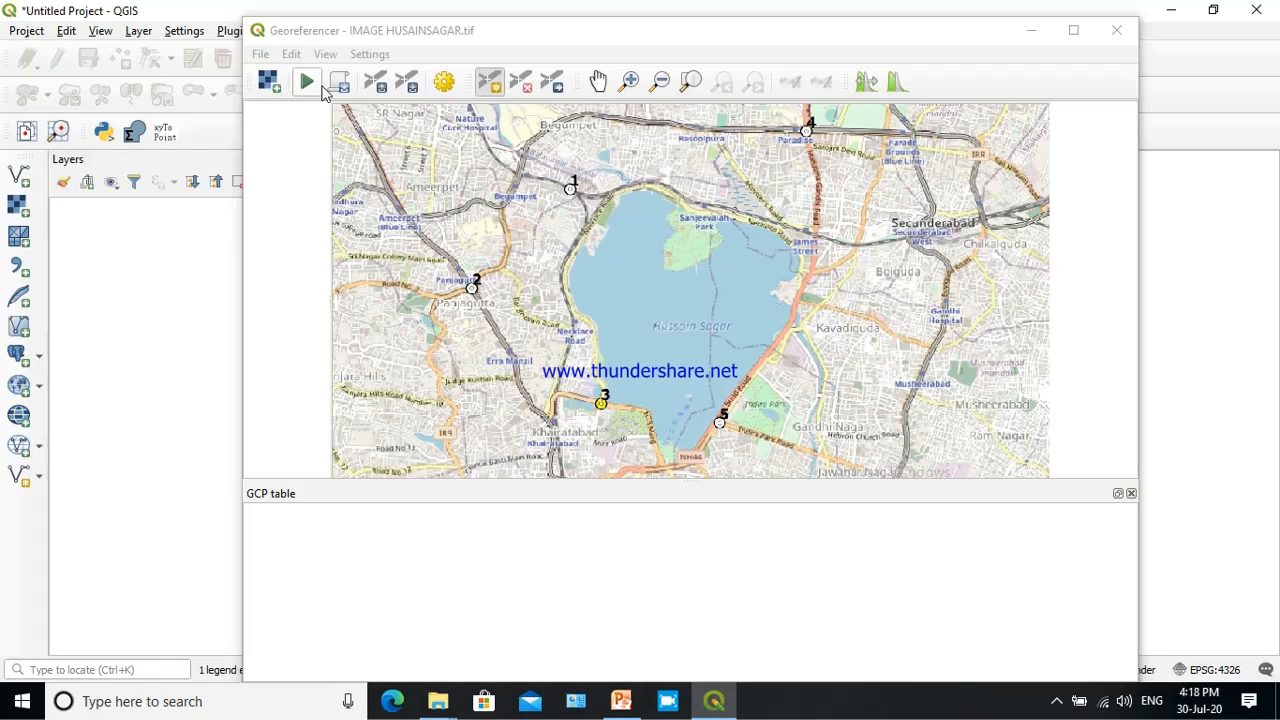
Add a ground control point at the center of marker 1 in the Georeferencer image.
{"action": "left_click", "coordinate": [325, 55]}
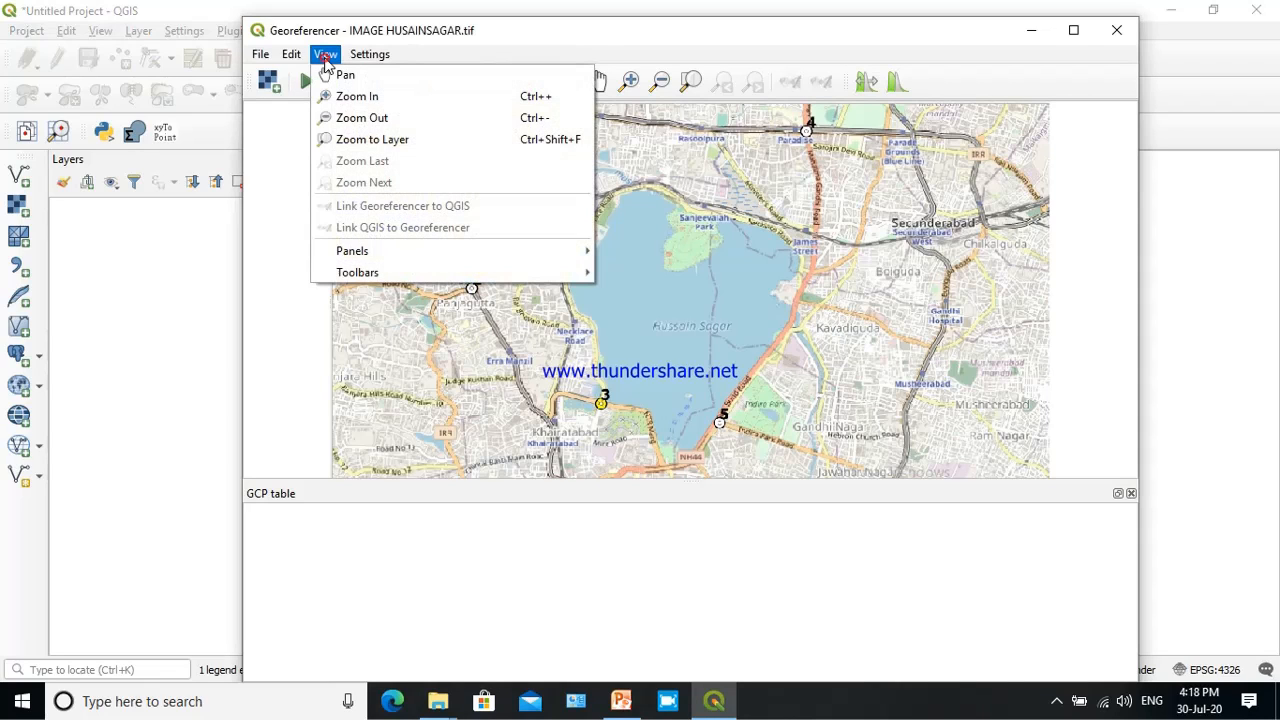
{"action": "left_click", "coordinate": [343, 97]}
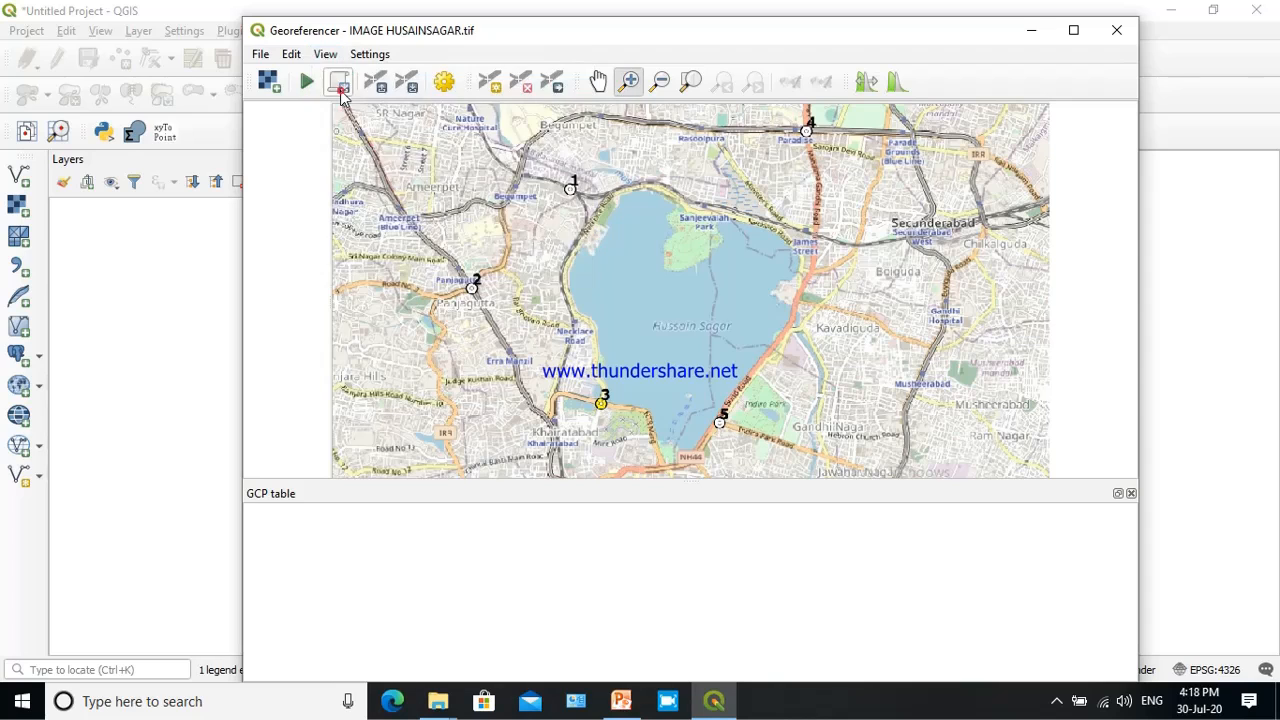
{"action": "left_click_drag", "start_coordinate": [546, 169], "coordinate": [572, 205]}
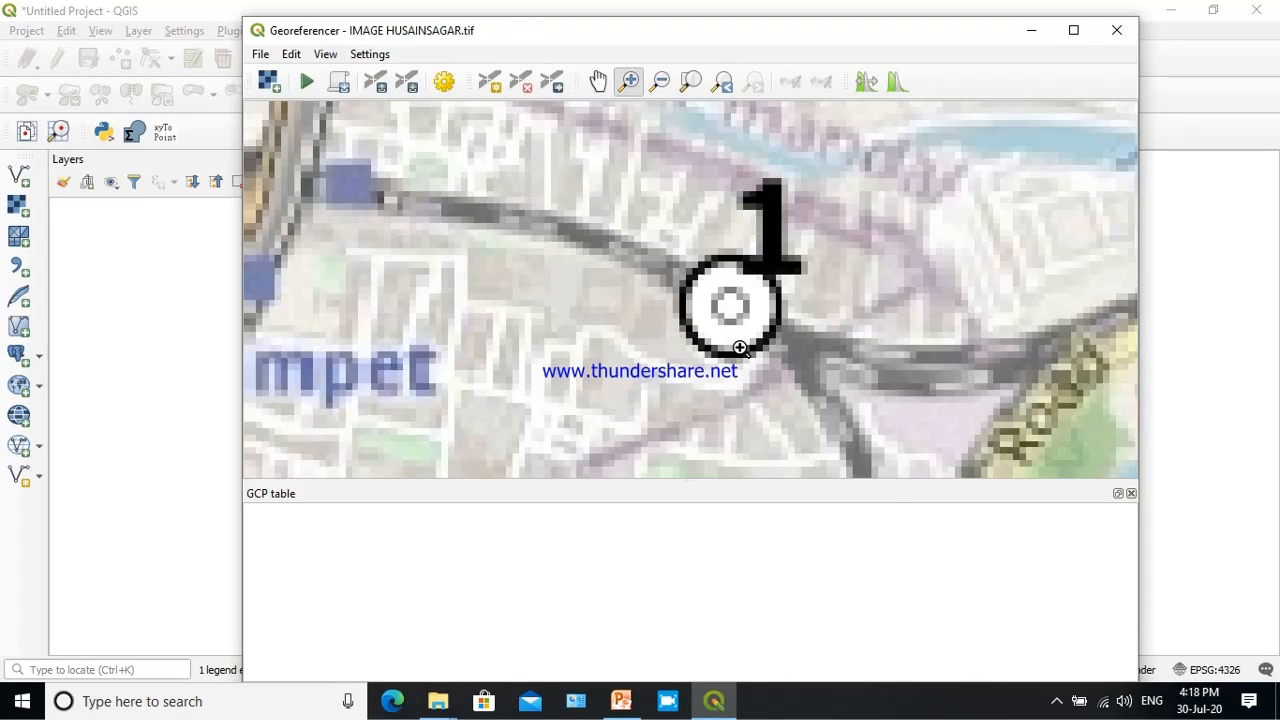
{"action": "left_click", "coordinate": [637, 703]}
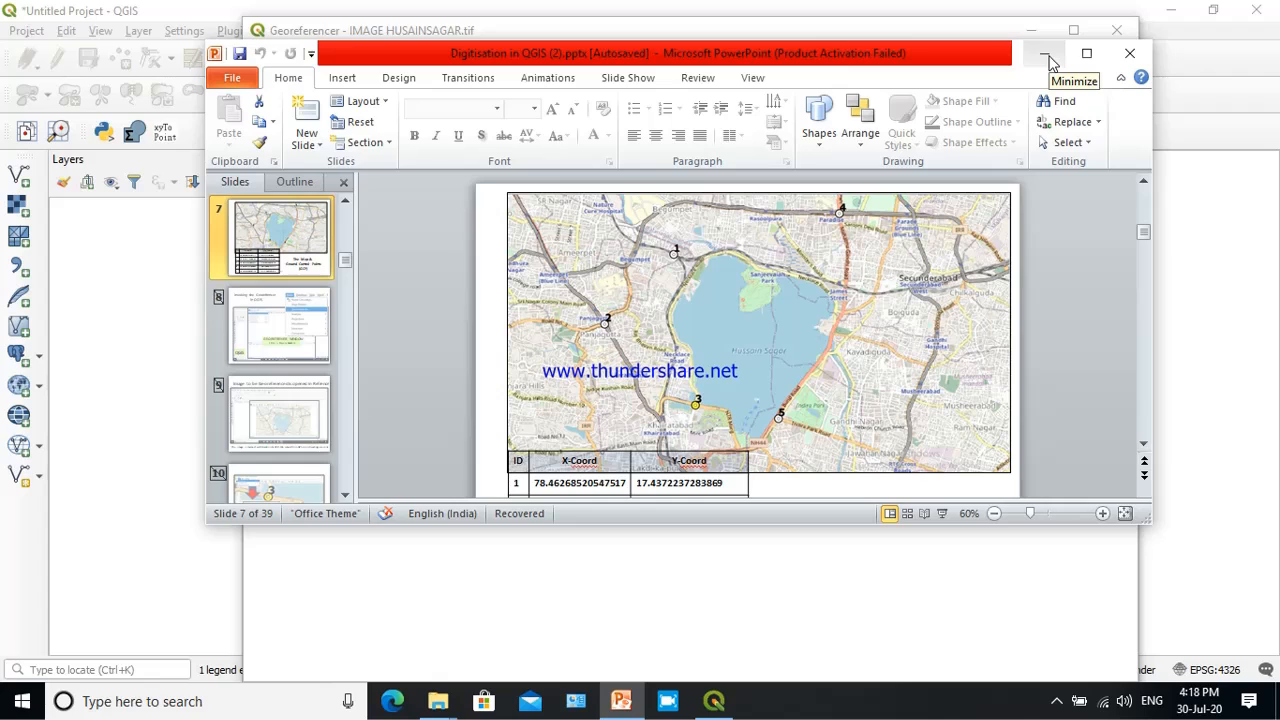
{"action": "left_click", "coordinate": [1044, 57]}
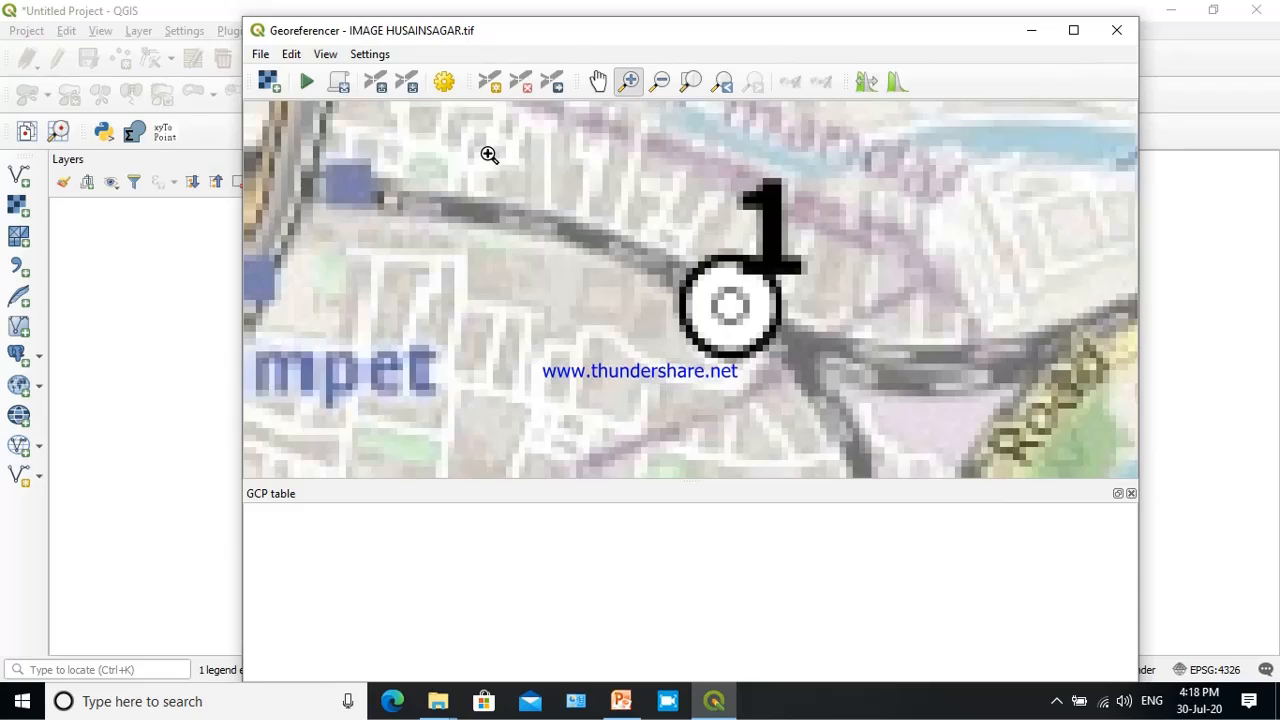
{"action": "left_click", "coordinate": [291, 54]}
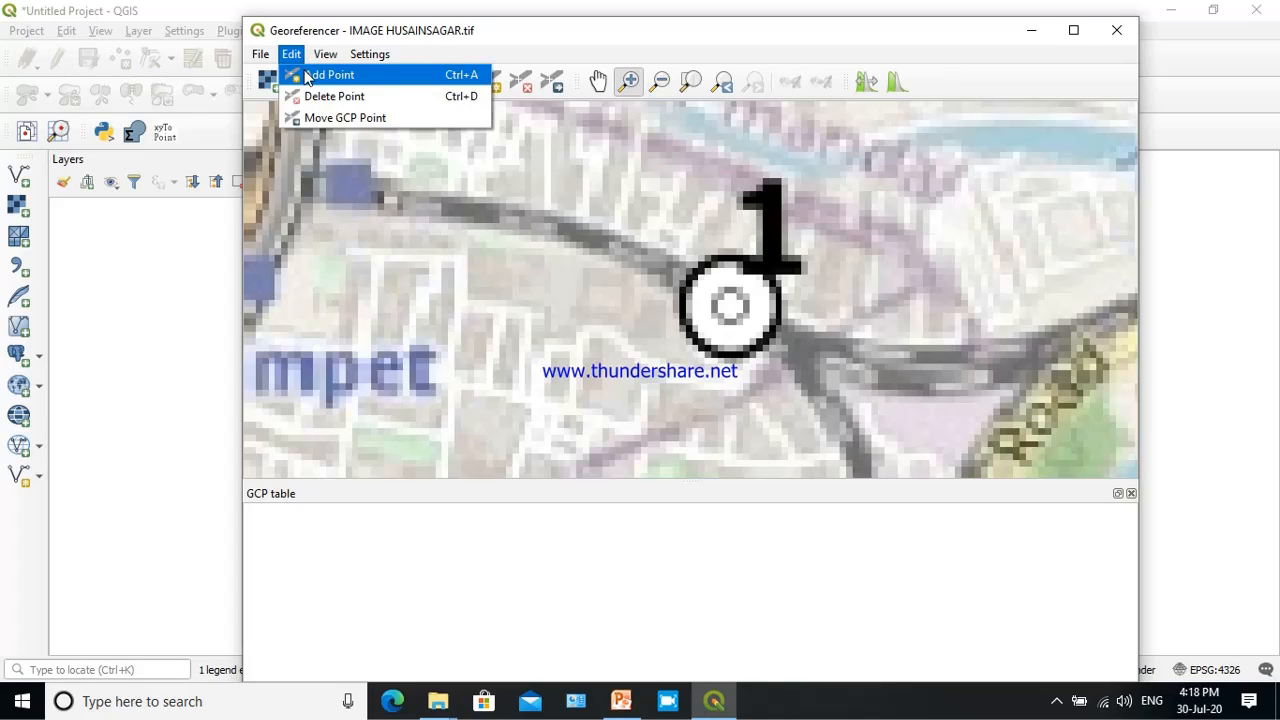
{"action": "left_click", "coordinate": [318, 75]}
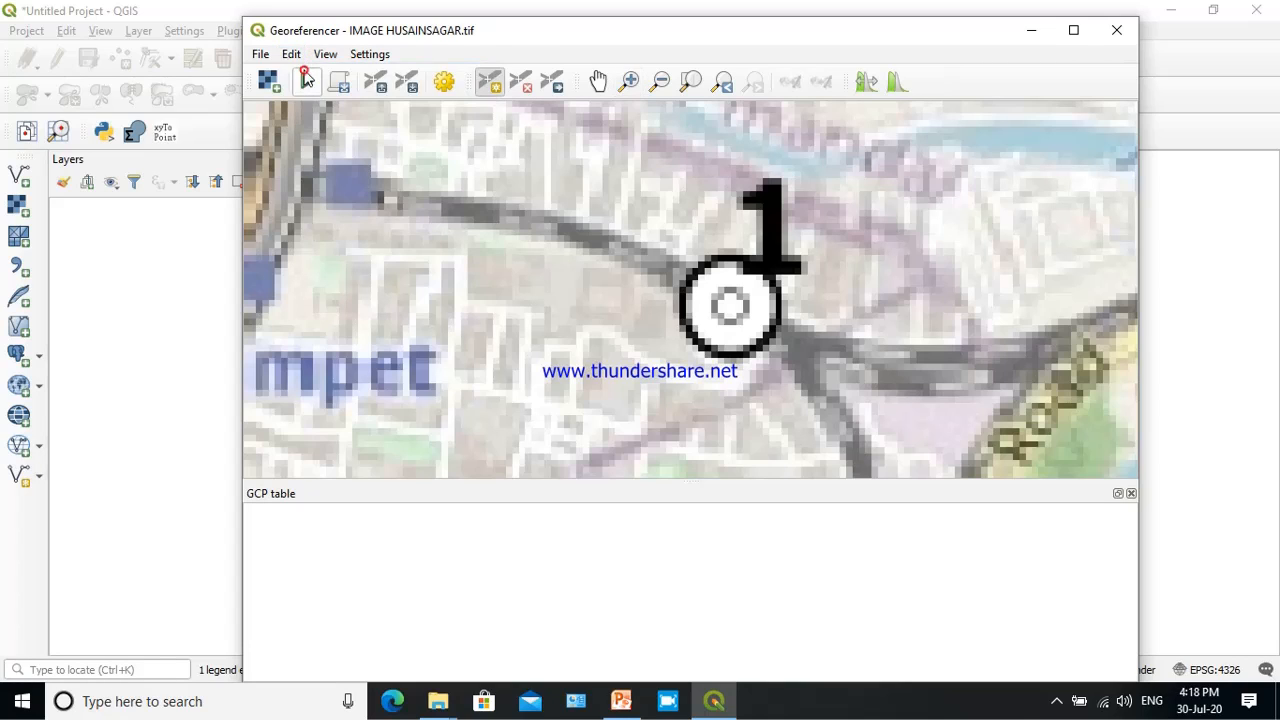
{"action": "left_click", "coordinate": [730, 305]}
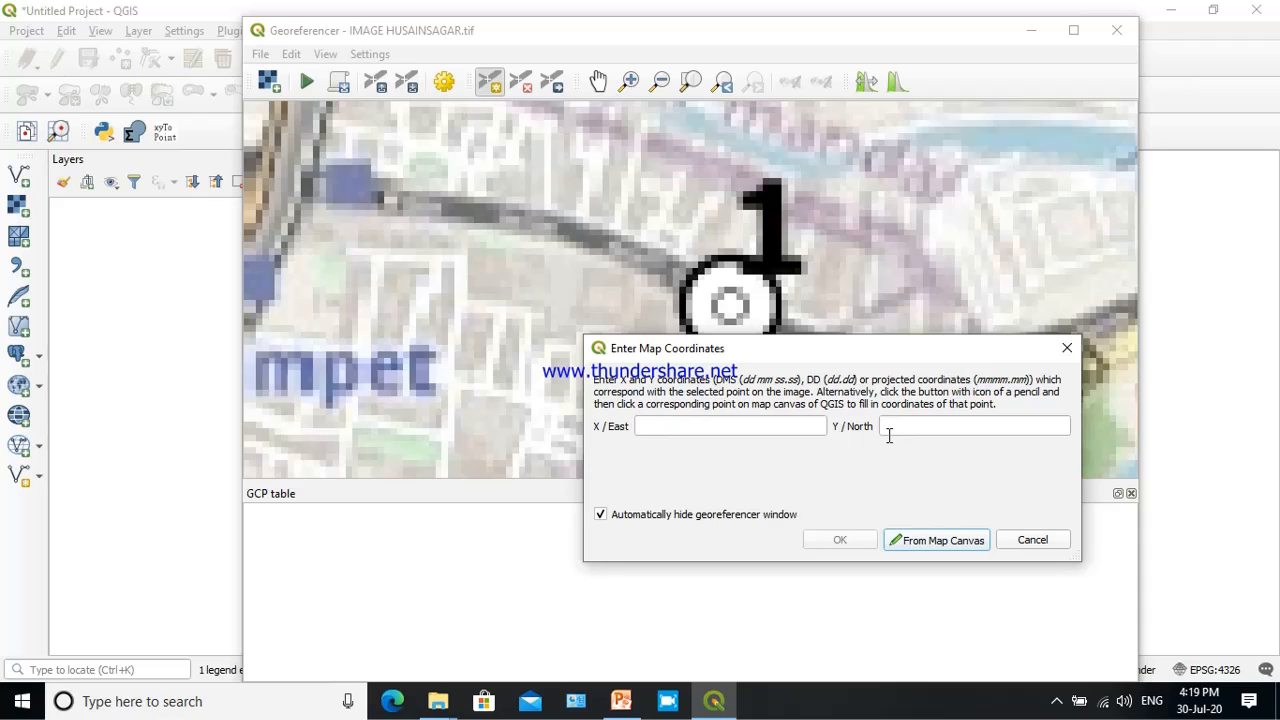
Look up point 1's X coordinate in the PowerPoint slide and set X / East to 78.462 for the control point.
{"action": "left_click", "coordinate": [707, 430]}
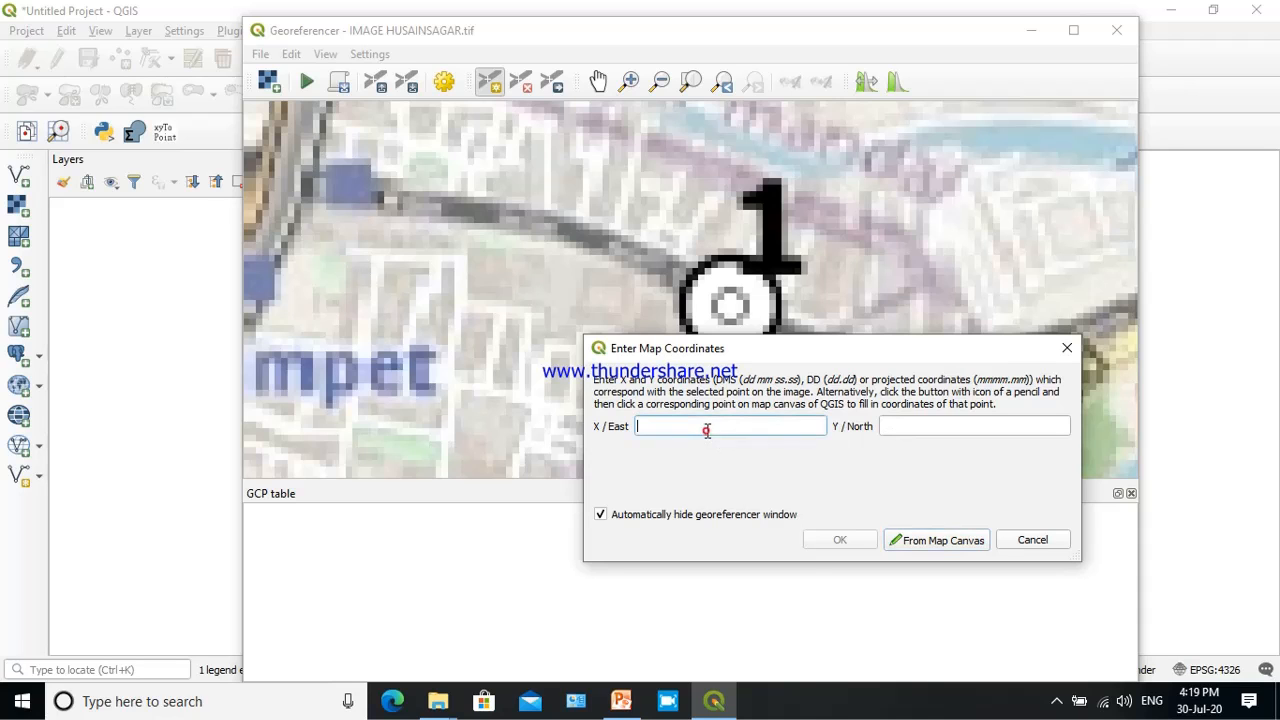
{"action": "left_click", "coordinate": [622, 702]}
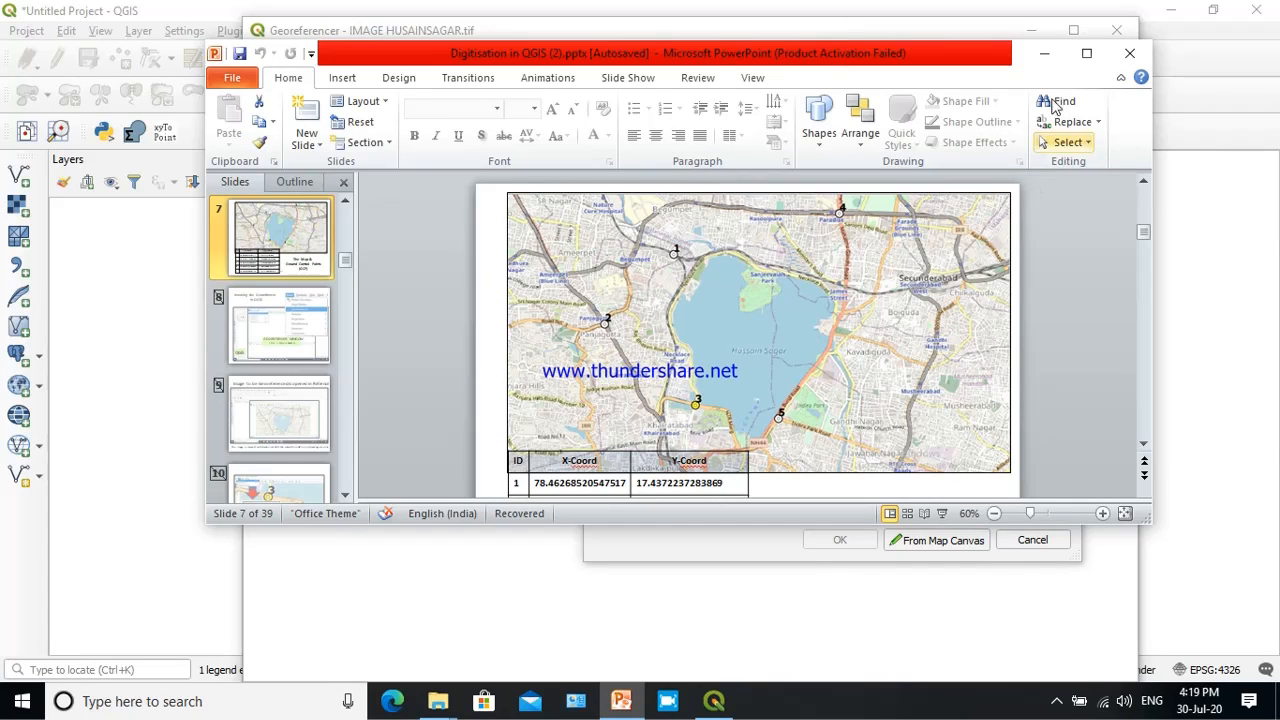
{"action": "left_click", "coordinate": [1044, 54]}
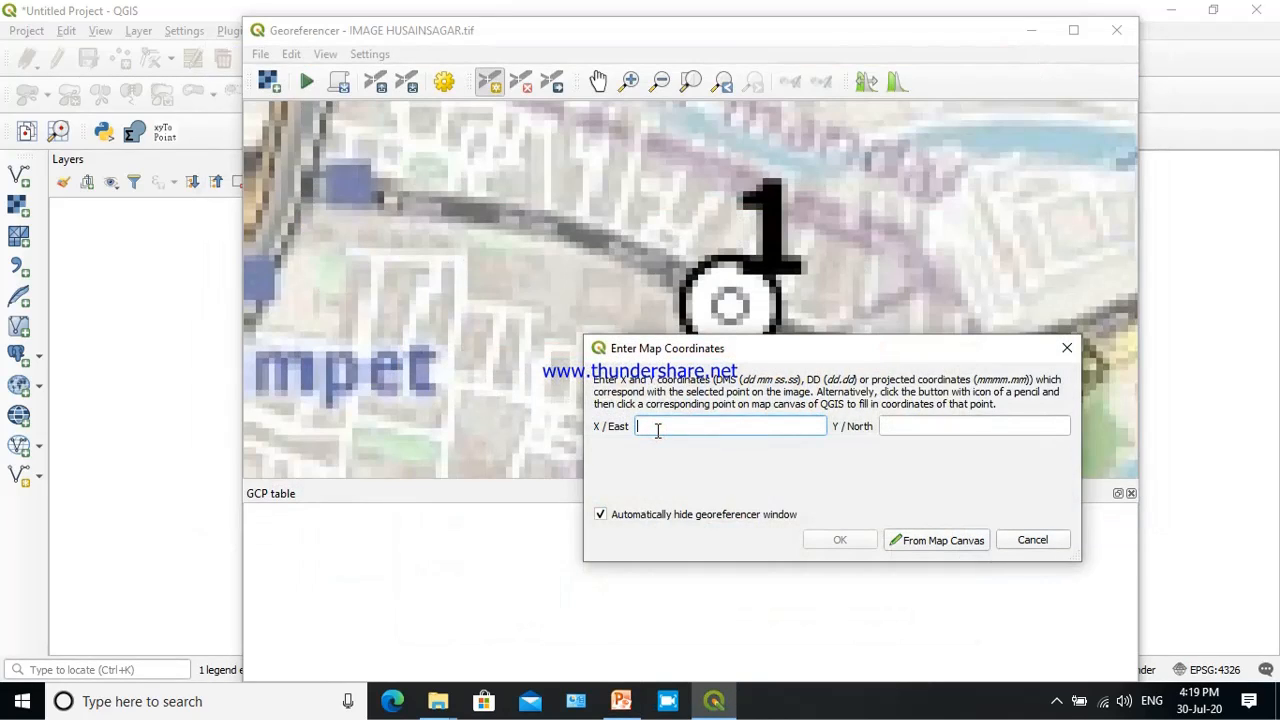
{"action": "type", "text": "78"}
{"action": "type", "text": ".45"}
{"action": "type", "text": "62"}
Look up point 1's Y coordinate in the PowerPoint slide, set Y / North to 17.437 and accept the control point.
{"action": "left_click", "coordinate": [929, 426]}
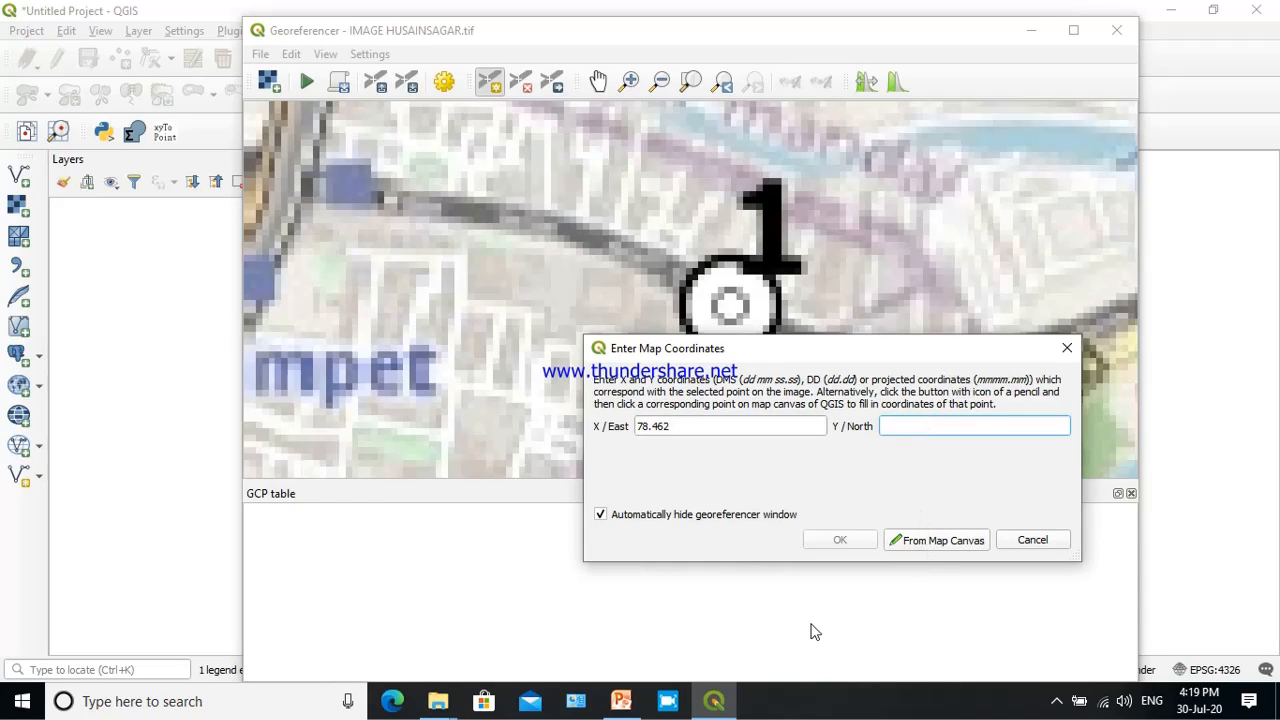
{"action": "left_click", "coordinate": [731, 703]}
{"action": "left_click", "coordinate": [621, 702]}
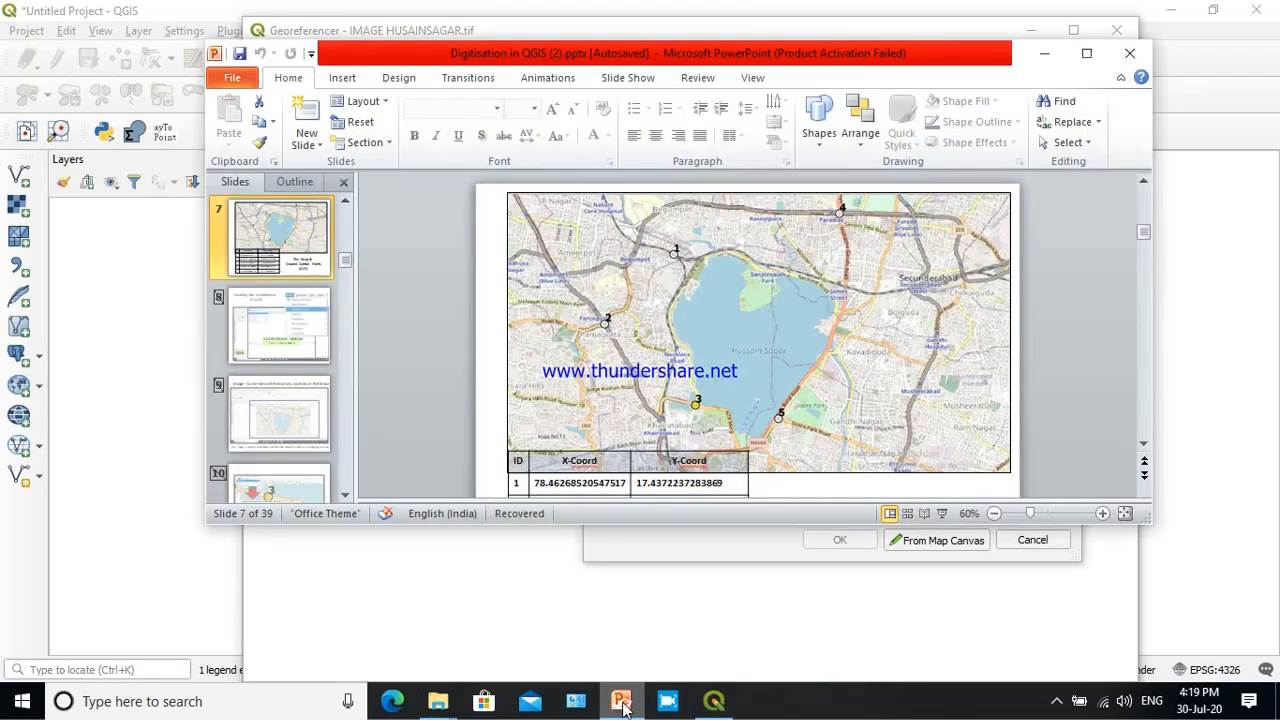
{"action": "left_click", "coordinate": [621, 705]}
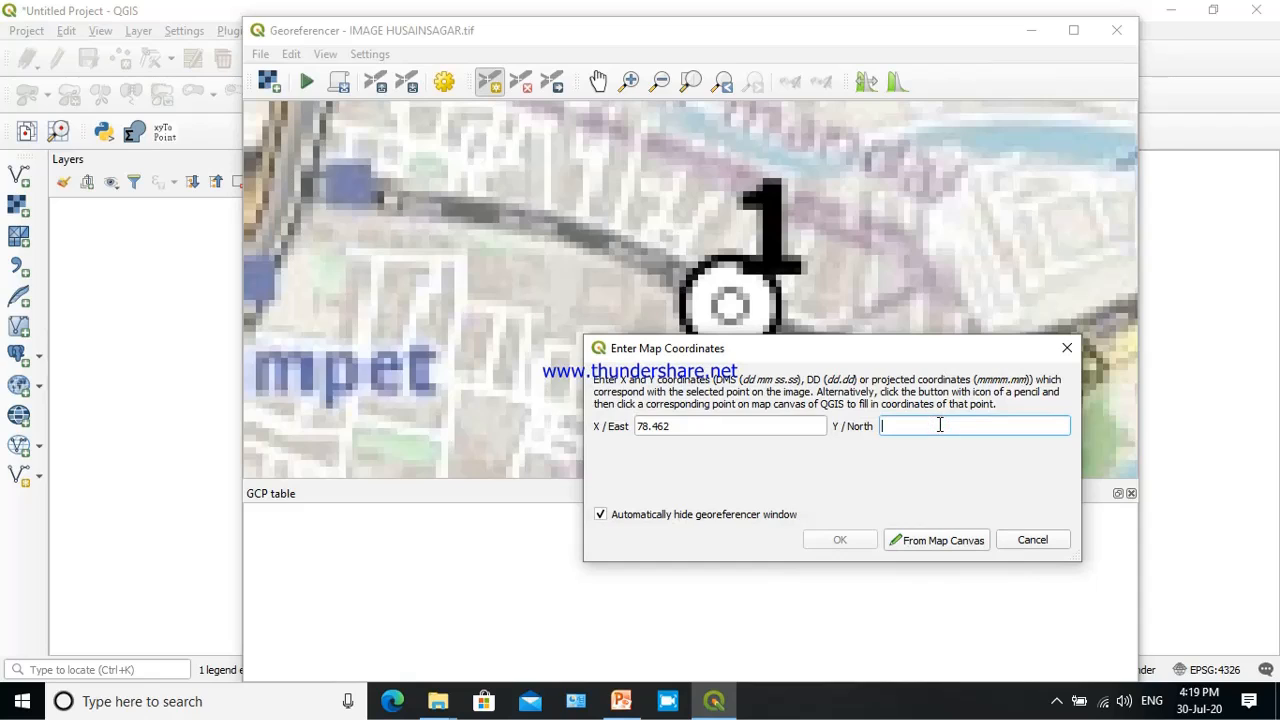
{"action": "type", "text": "17.437"}
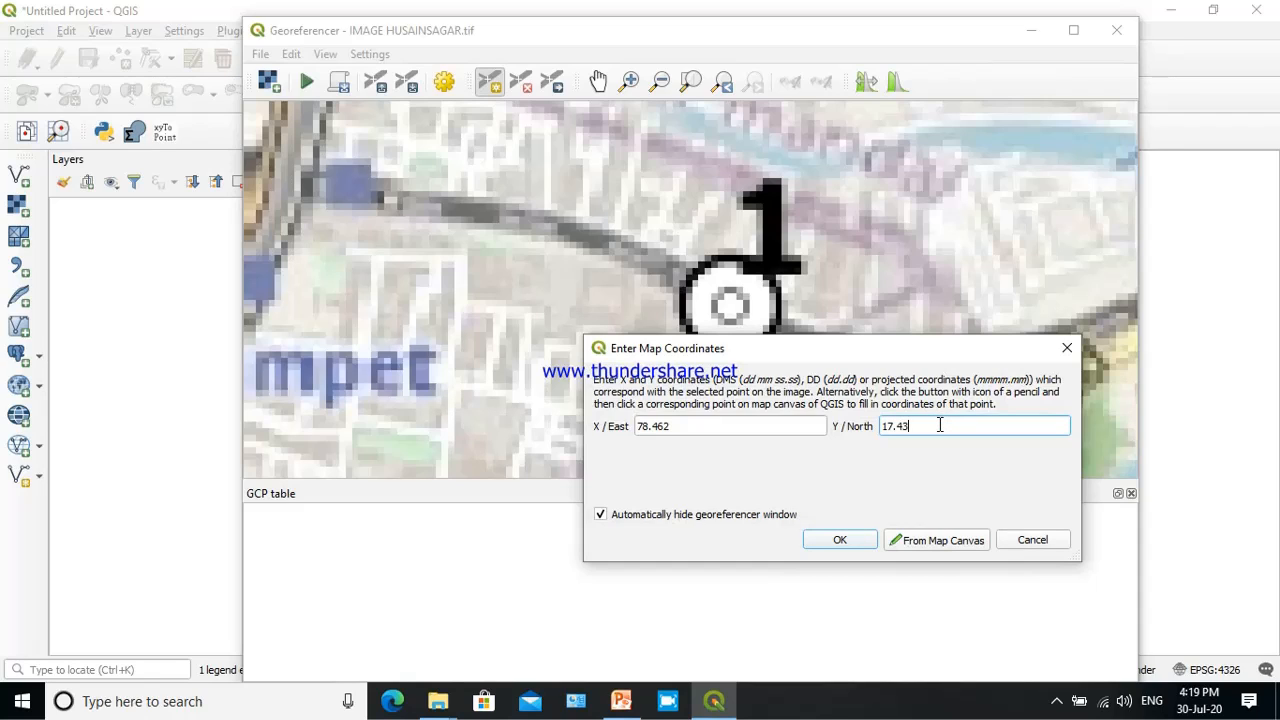
{"action": "left_click", "coordinate": [621, 701]}
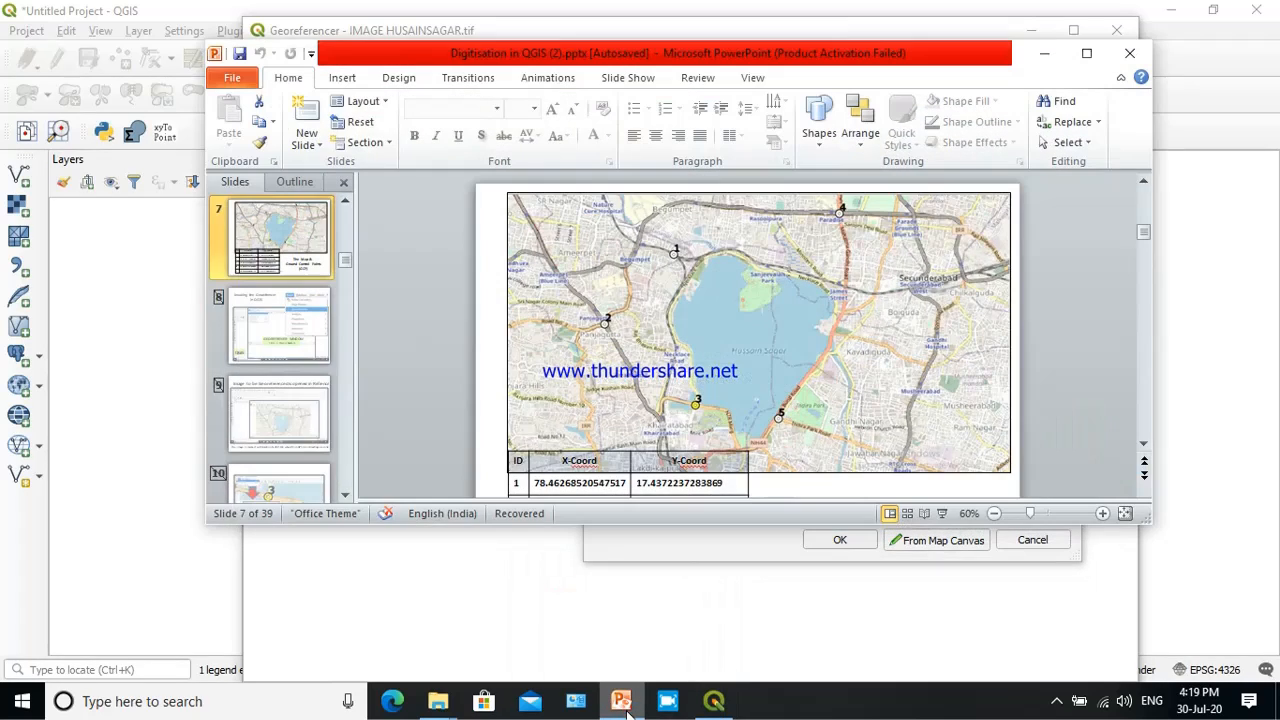
{"action": "left_click", "coordinate": [628, 710]}
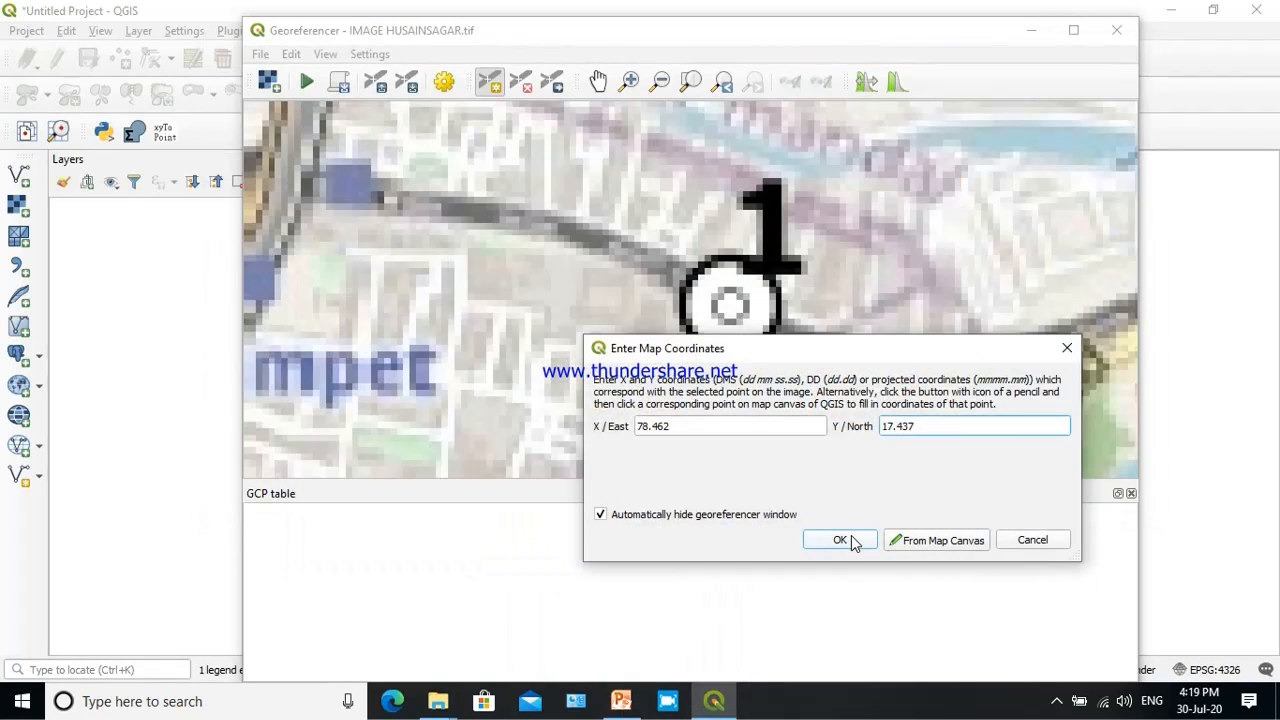
{"action": "left_click", "coordinate": [851, 540]}
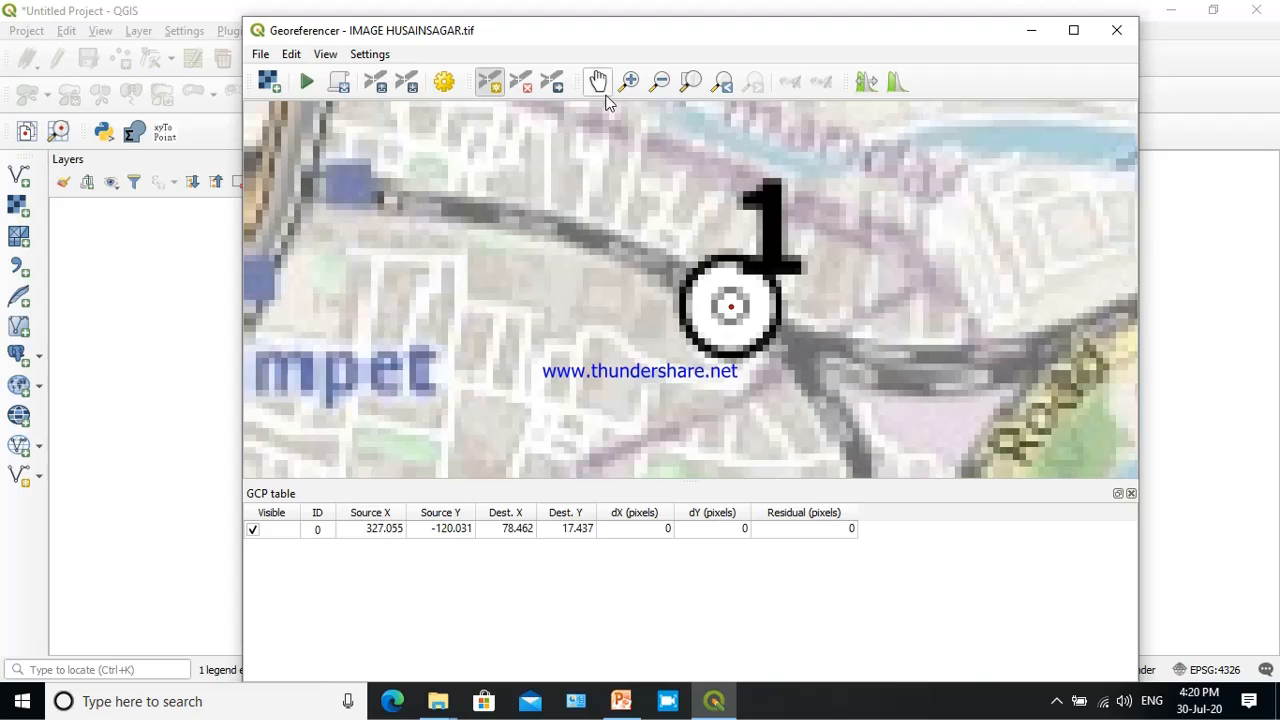
Review the whole map image and the transformation settings in the Georeferencer, and close it.
{"action": "left_click", "coordinate": [657, 82]}
{"action": "left_click", "coordinate": [688, 347]}
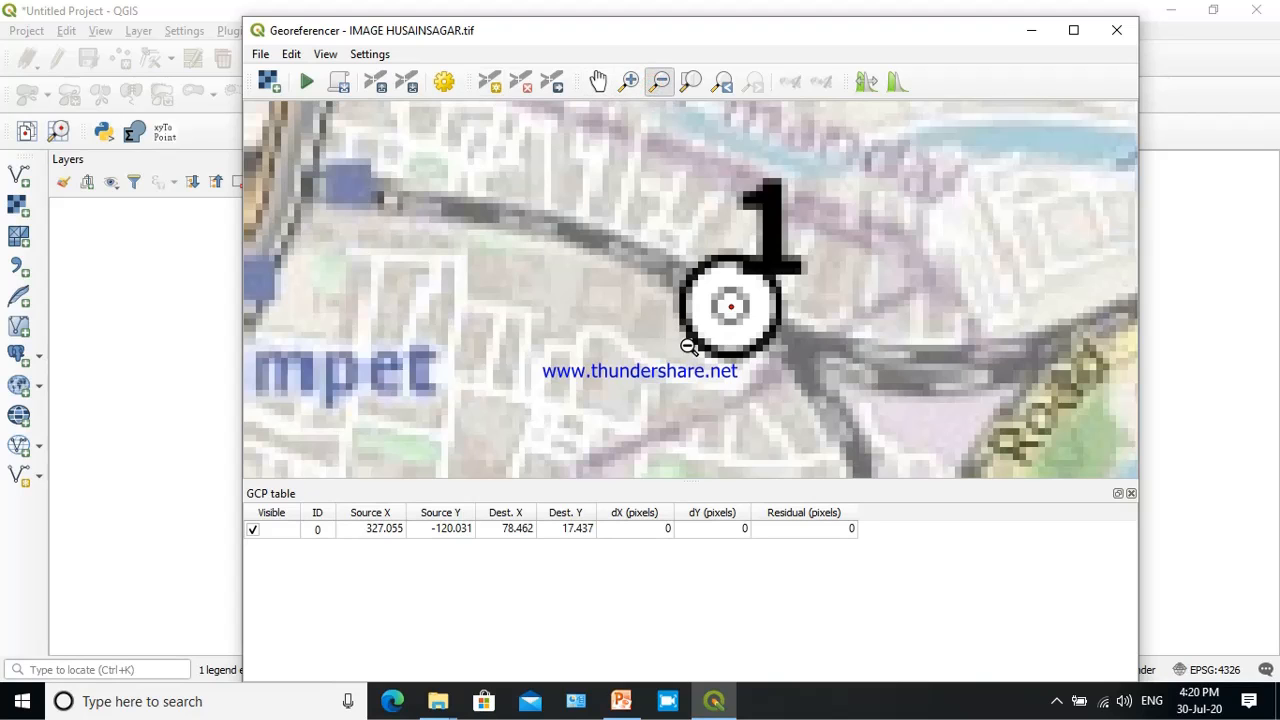
{"action": "left_click", "coordinate": [688, 347]}
{"action": "left_click", "coordinate": [688, 347]}
{"action": "left_click", "coordinate": [688, 347]}
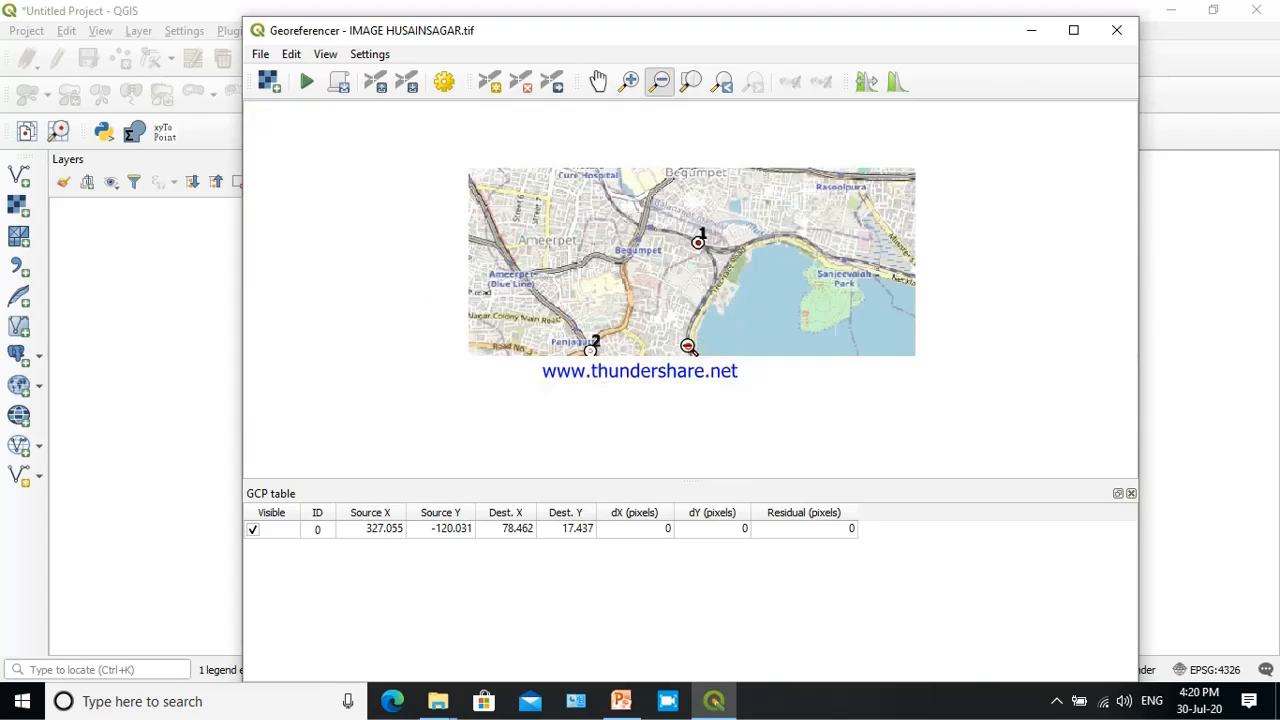
{"action": "left_click", "coordinate": [688, 347]}
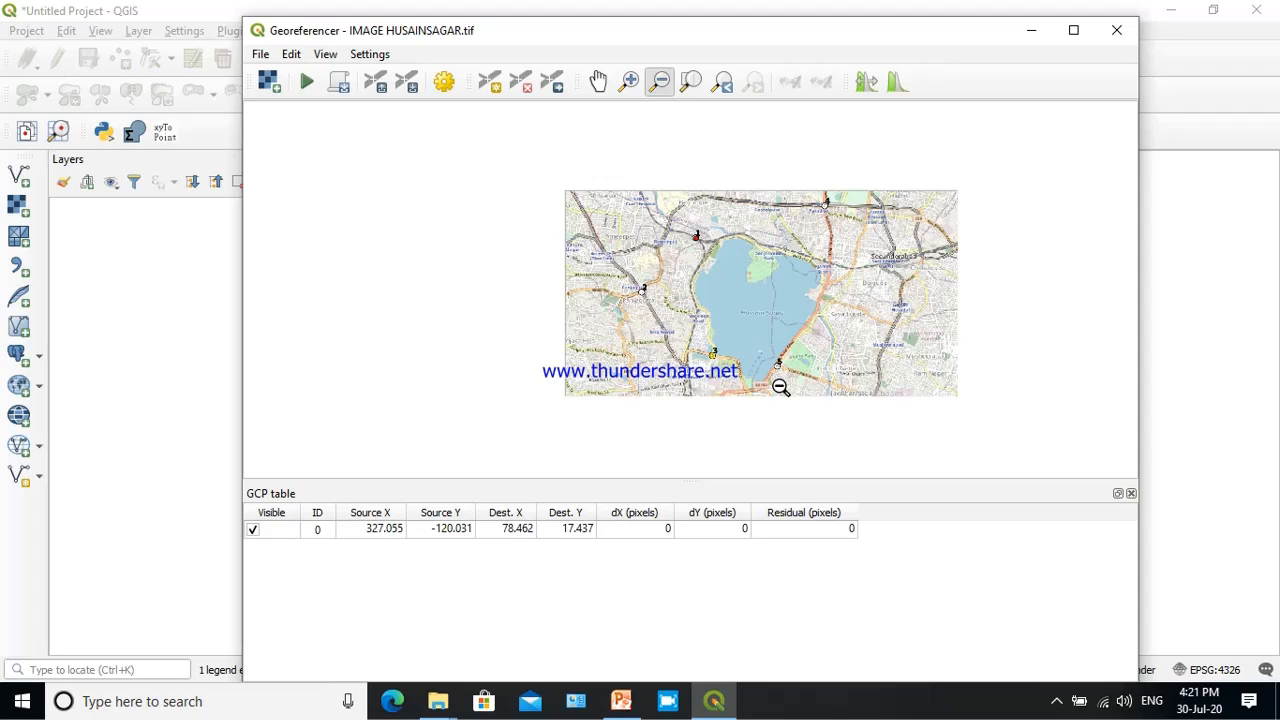
{"action": "left_click", "coordinate": [444, 82]}
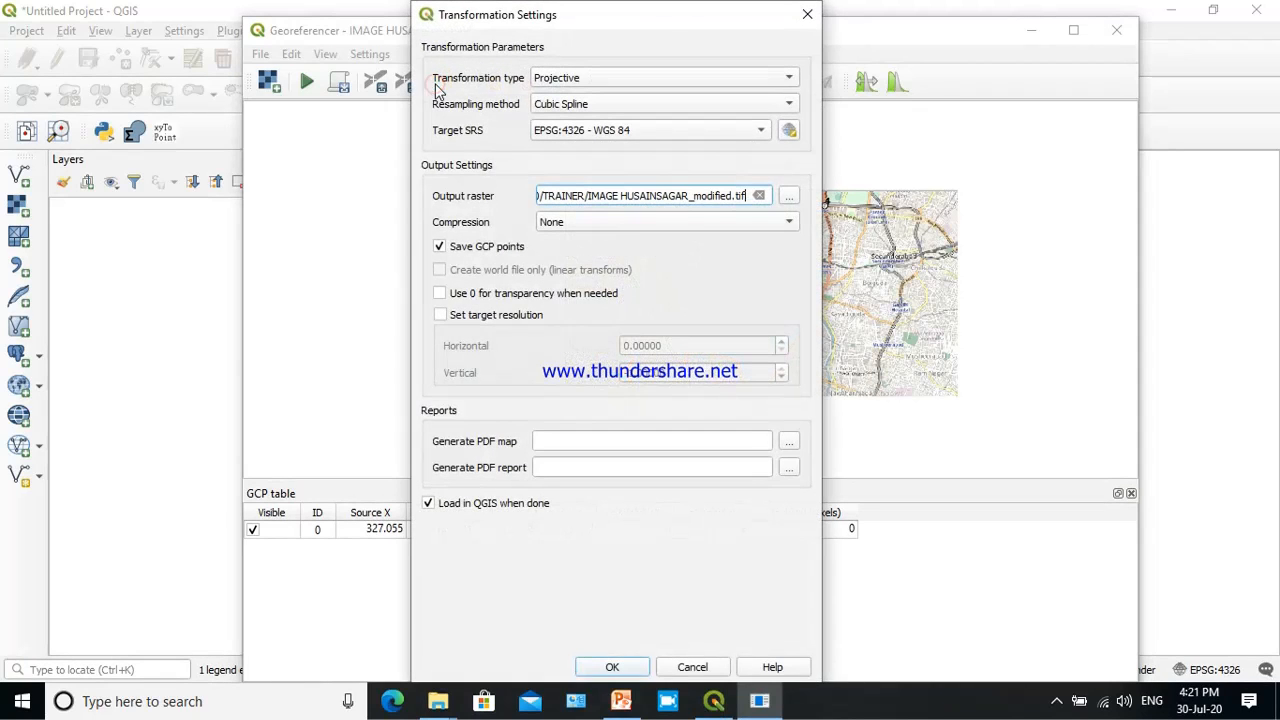
{"action": "left_click", "coordinate": [808, 16]}
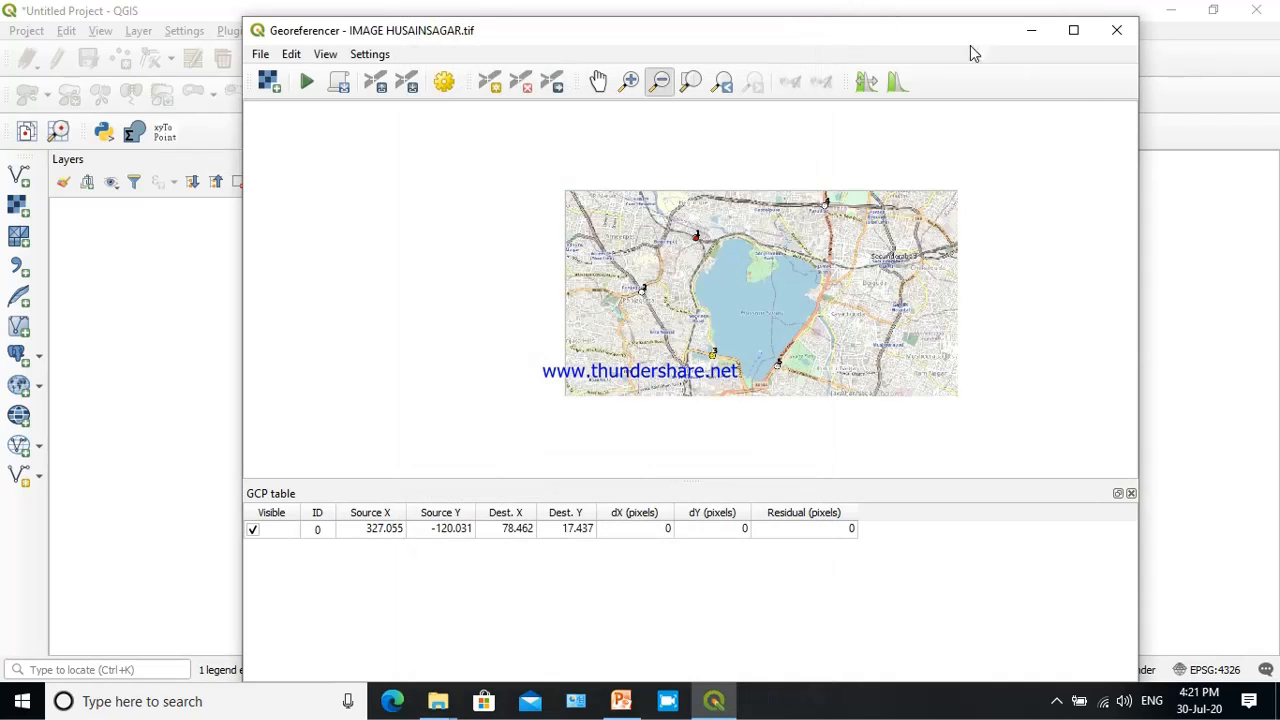
{"action": "left_click", "coordinate": [1118, 31]}
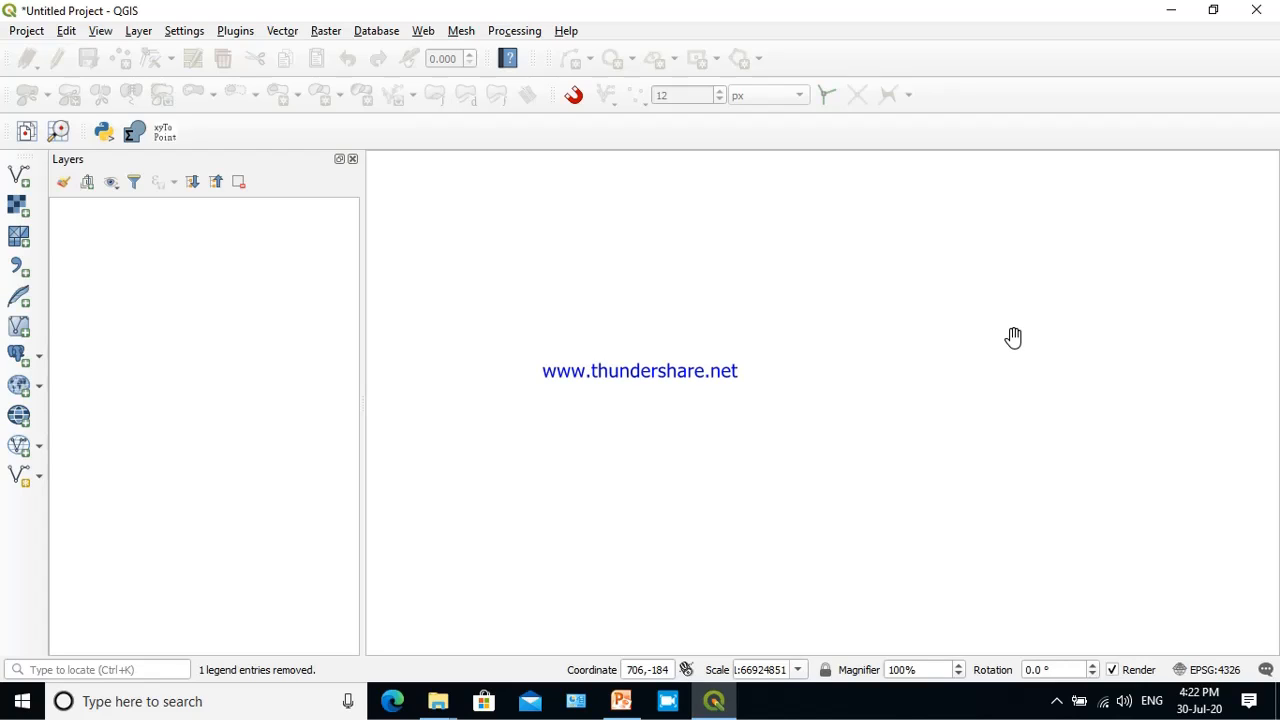
Try to load the OpenStreetMap basemap with the OpenLayers plugin.
{"action": "left_click", "coordinate": [428, 33]}
{"action": "mouse_move", "coordinate": [441, 78]}
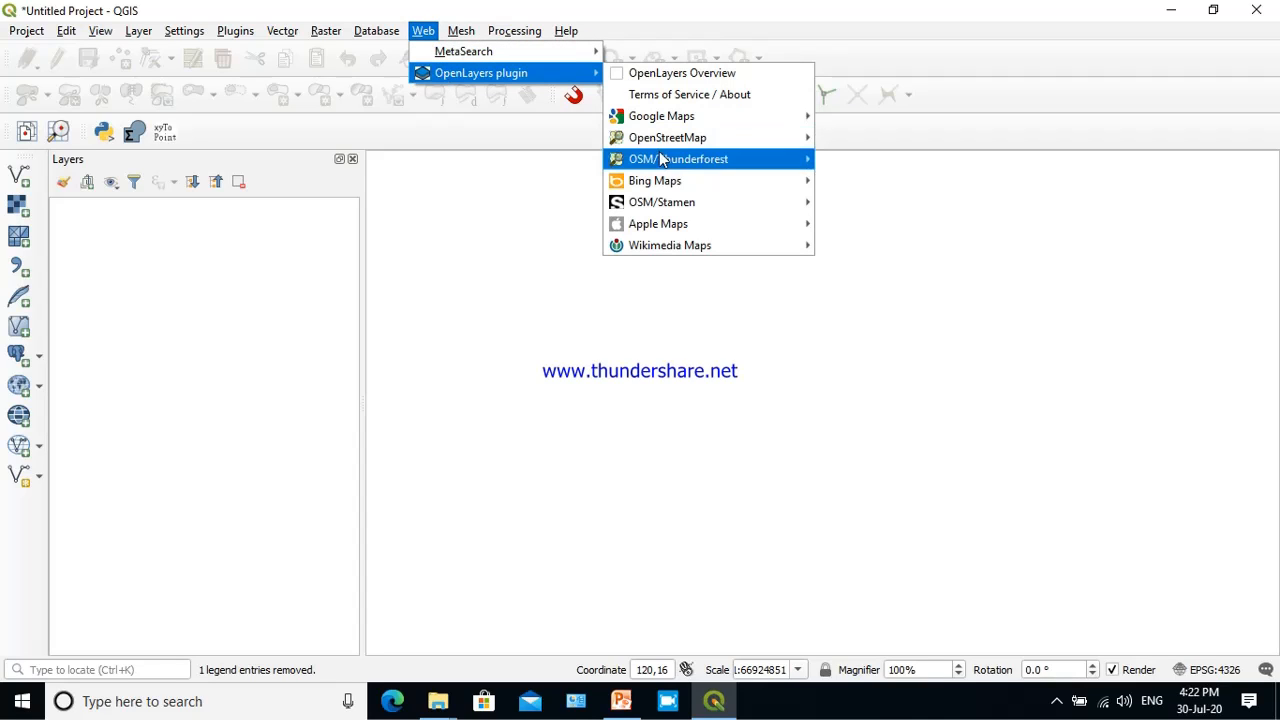
{"action": "mouse_move", "coordinate": [660, 145]}
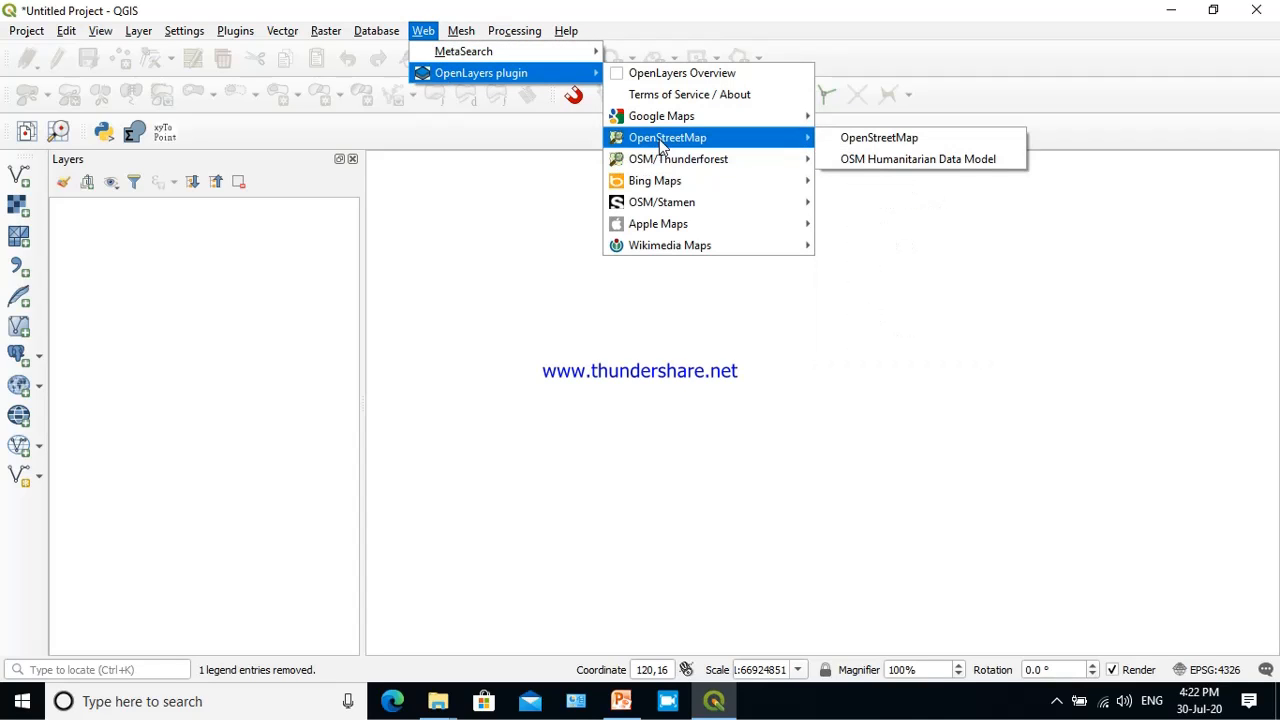
{"action": "left_click", "coordinate": [851, 138]}
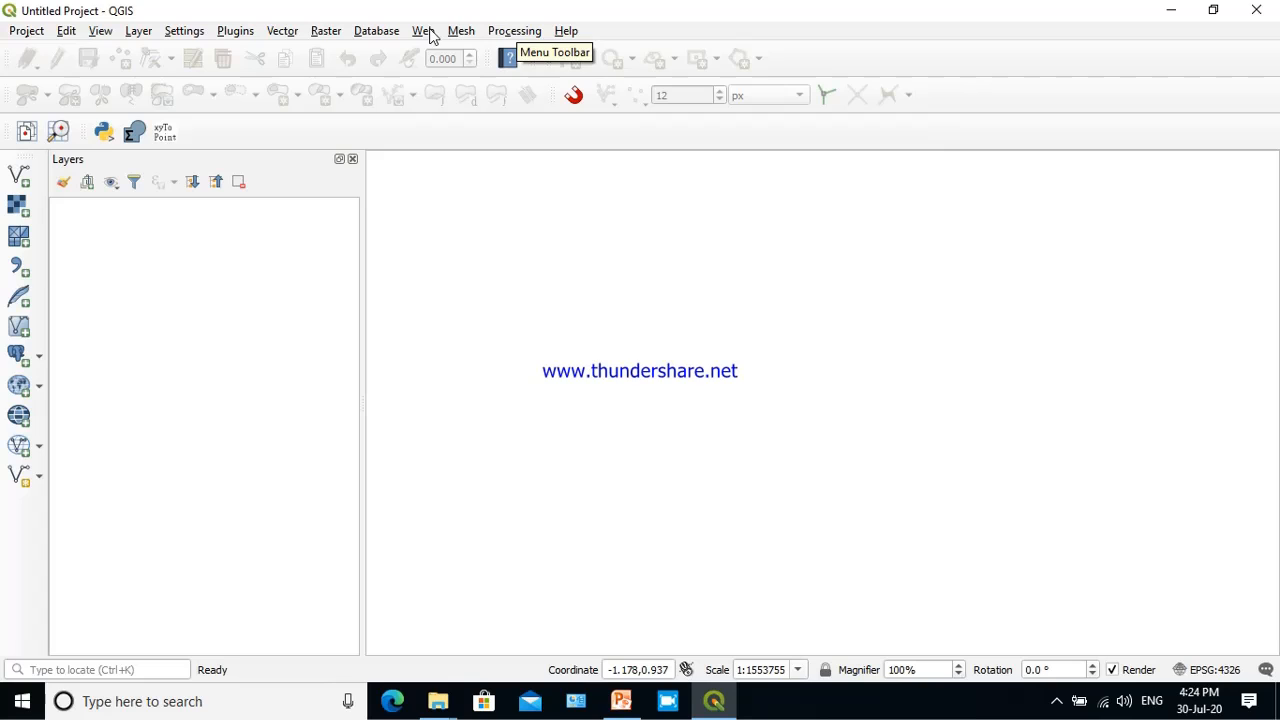
Add the OpenLayers plugin's OpenStreetMap basemap as a layer to the new, empty project.
{"action": "left_click", "coordinate": [430, 33]}
{"action": "mouse_move", "coordinate": [436, 78]}
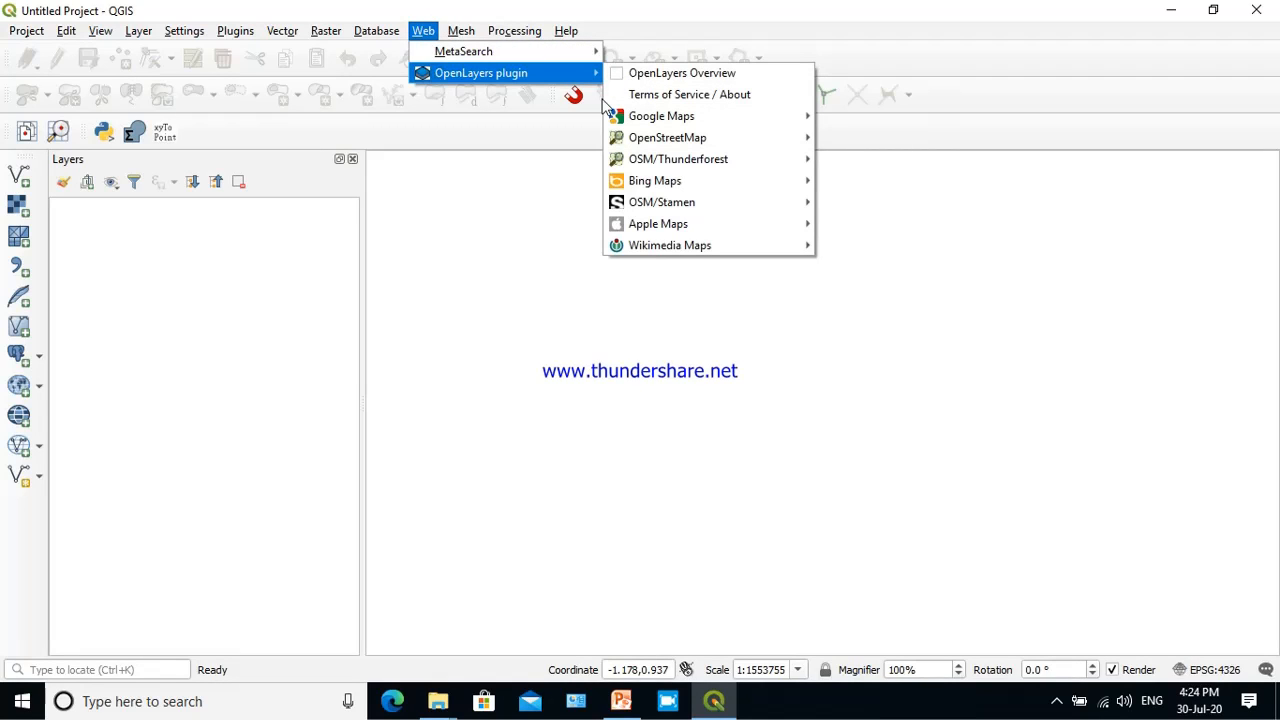
{"action": "mouse_move", "coordinate": [640, 137]}
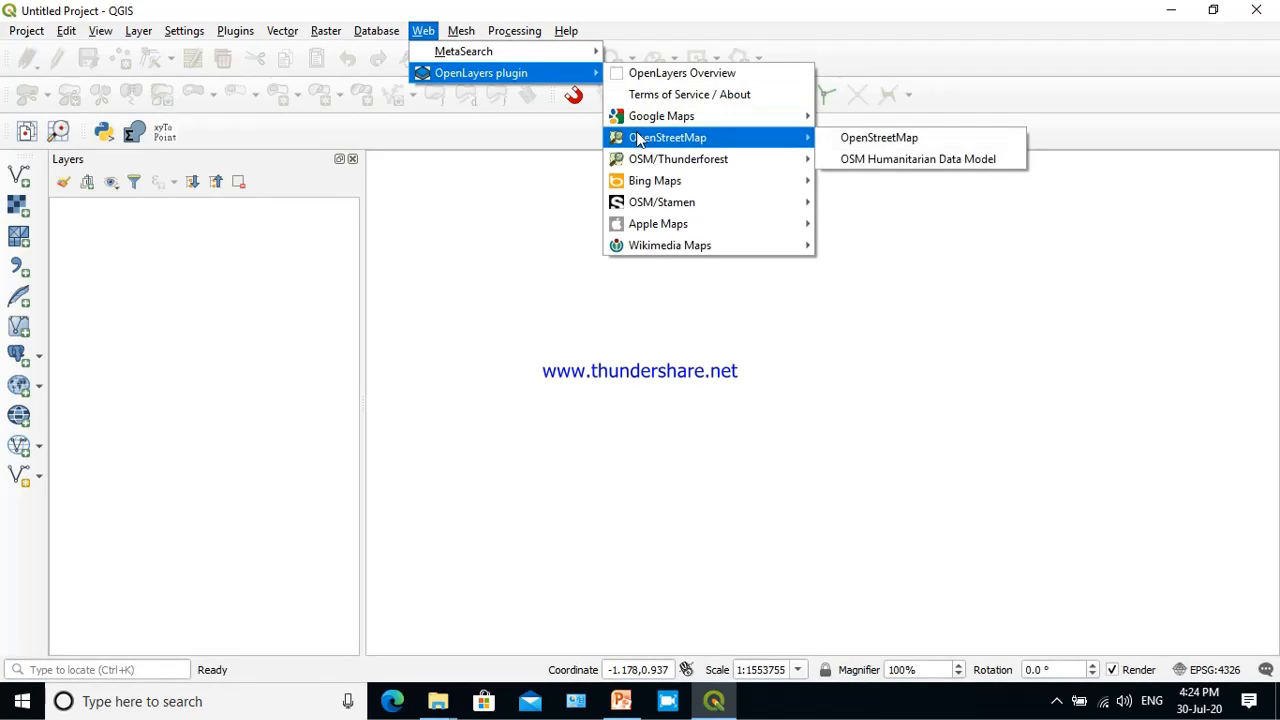
{"action": "left_click", "coordinate": [888, 137]}
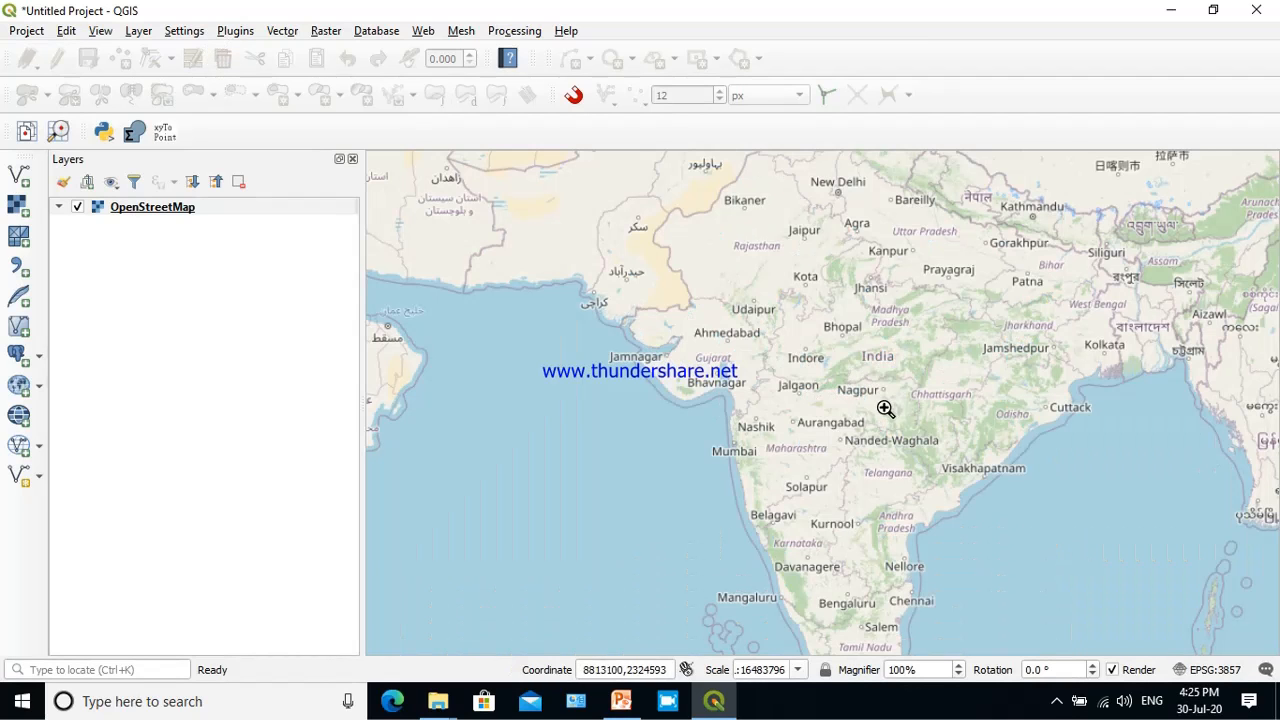
Locate Hyderabad on the OpenStreetMap layer and zoom in until Hussain Sagar lake and its surroundings fill the map canvas.
{"action": "left_click_drag", "start_coordinate": [885, 407], "coordinate": [978, 479]}
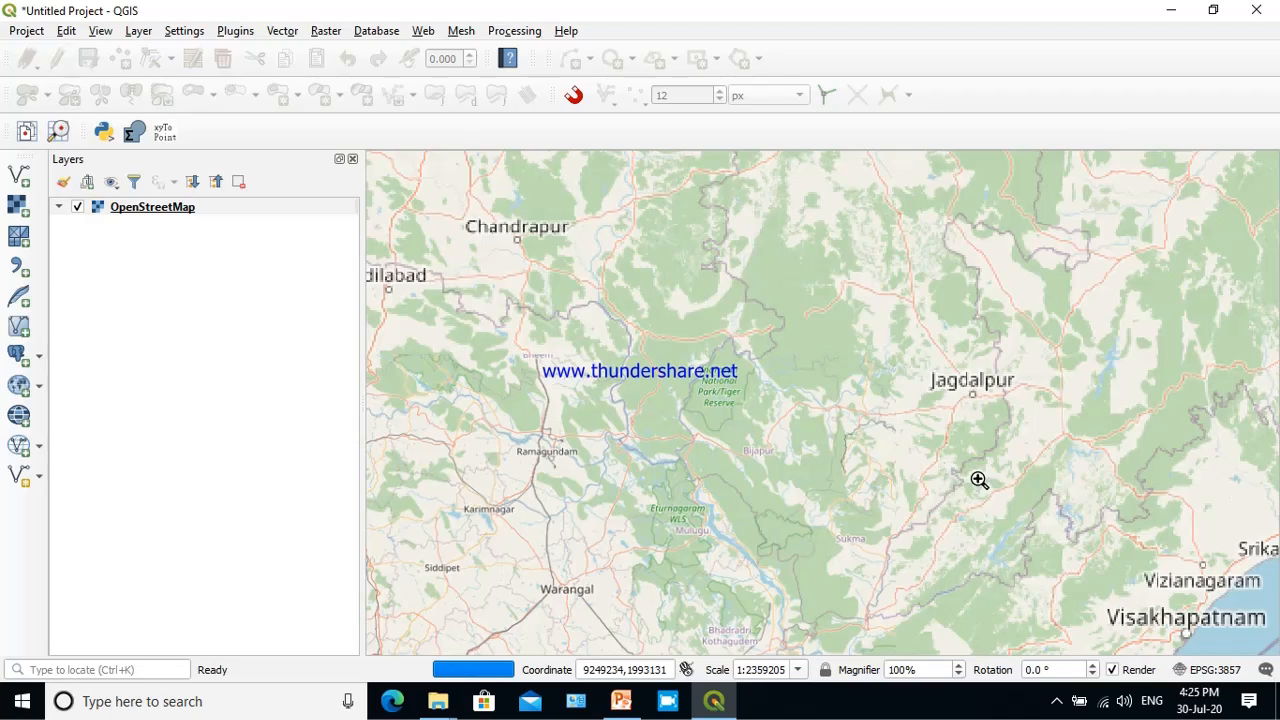
{"action": "left_click", "coordinate": [104, 32]}
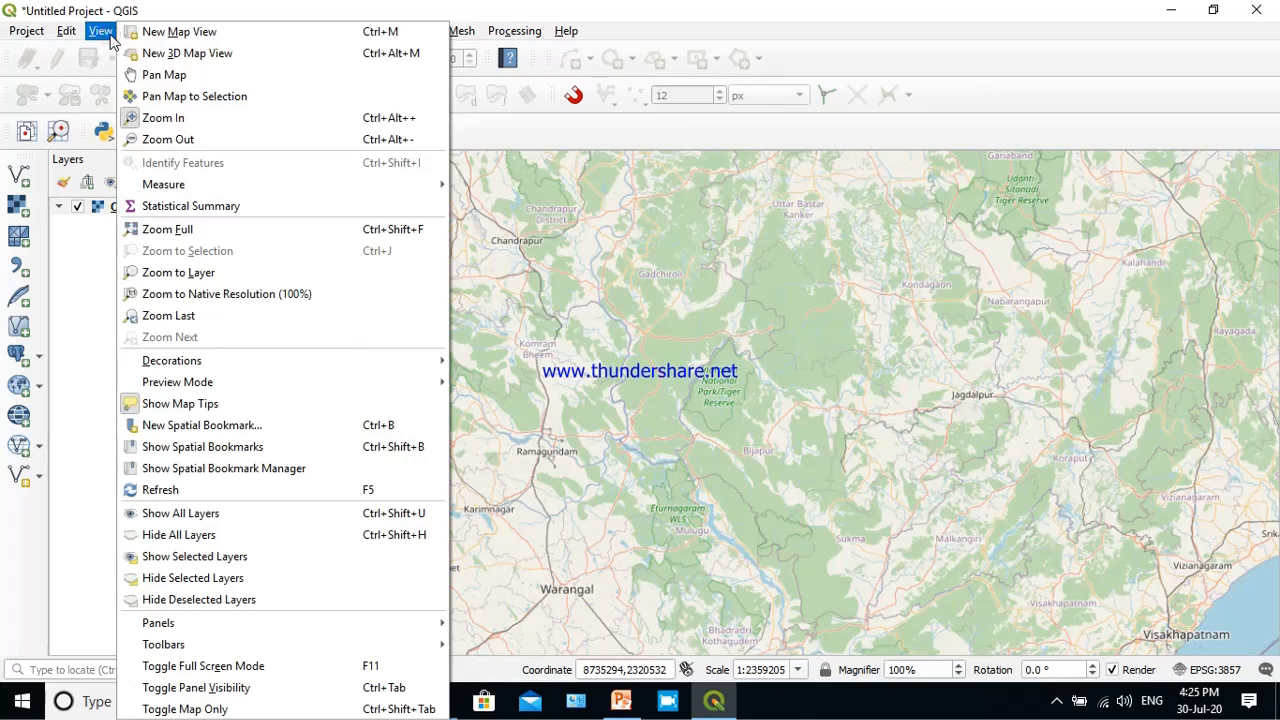
{"action": "left_click", "coordinate": [135, 77]}
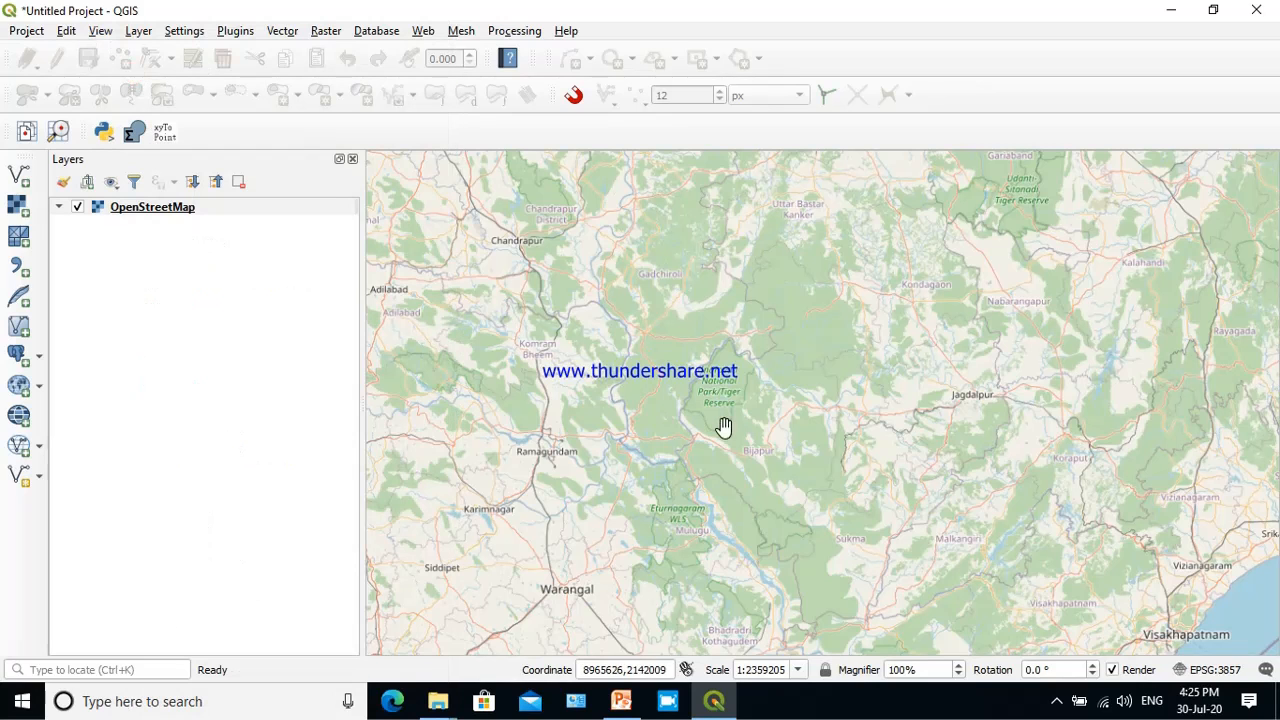
{"action": "left_click_drag", "start_coordinate": [838, 602], "coordinate": [847, 388]}
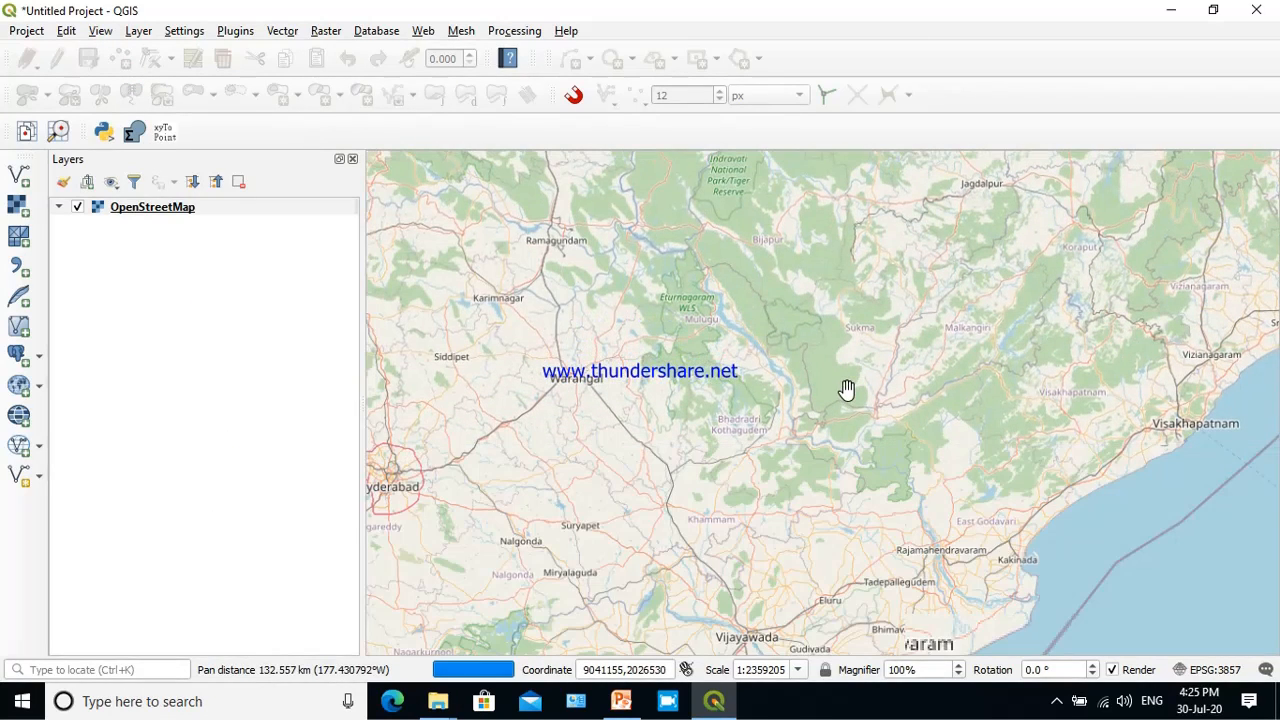
{"action": "left_click_drag", "start_coordinate": [671, 317], "coordinate": [854, 512]}
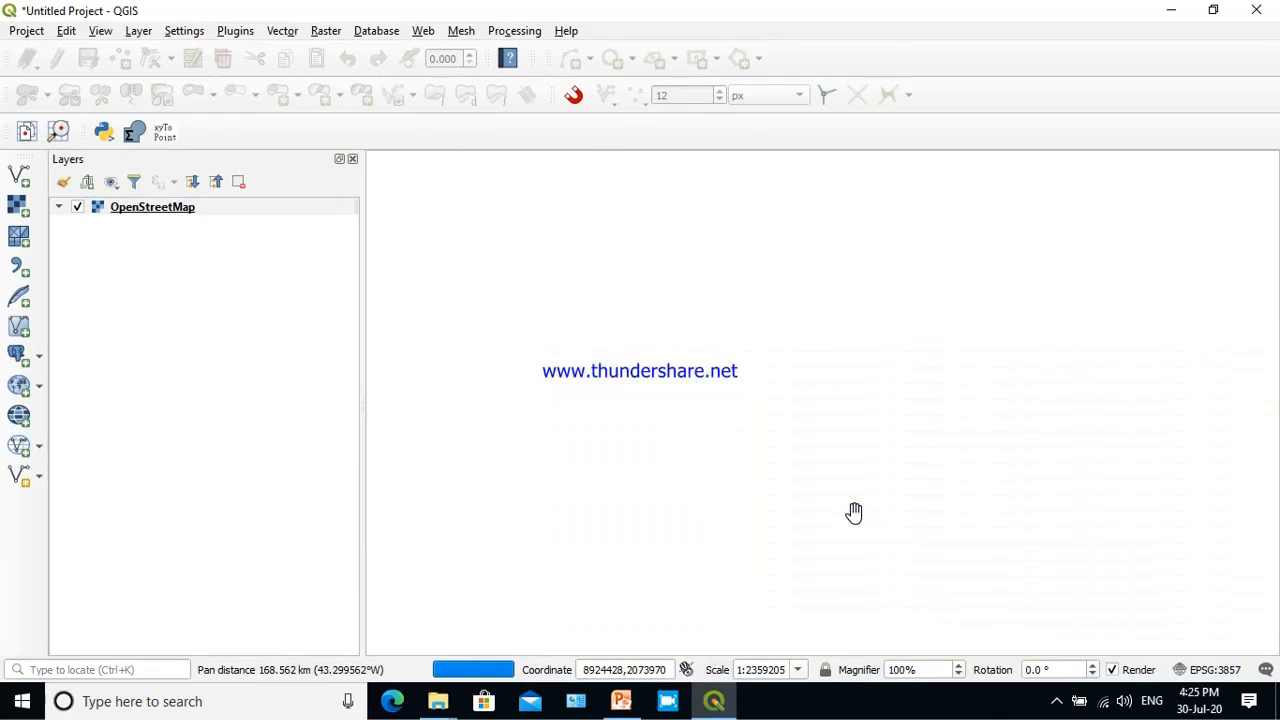
{"action": "left_click_drag", "start_coordinate": [590, 487], "coordinate": [799, 365]}
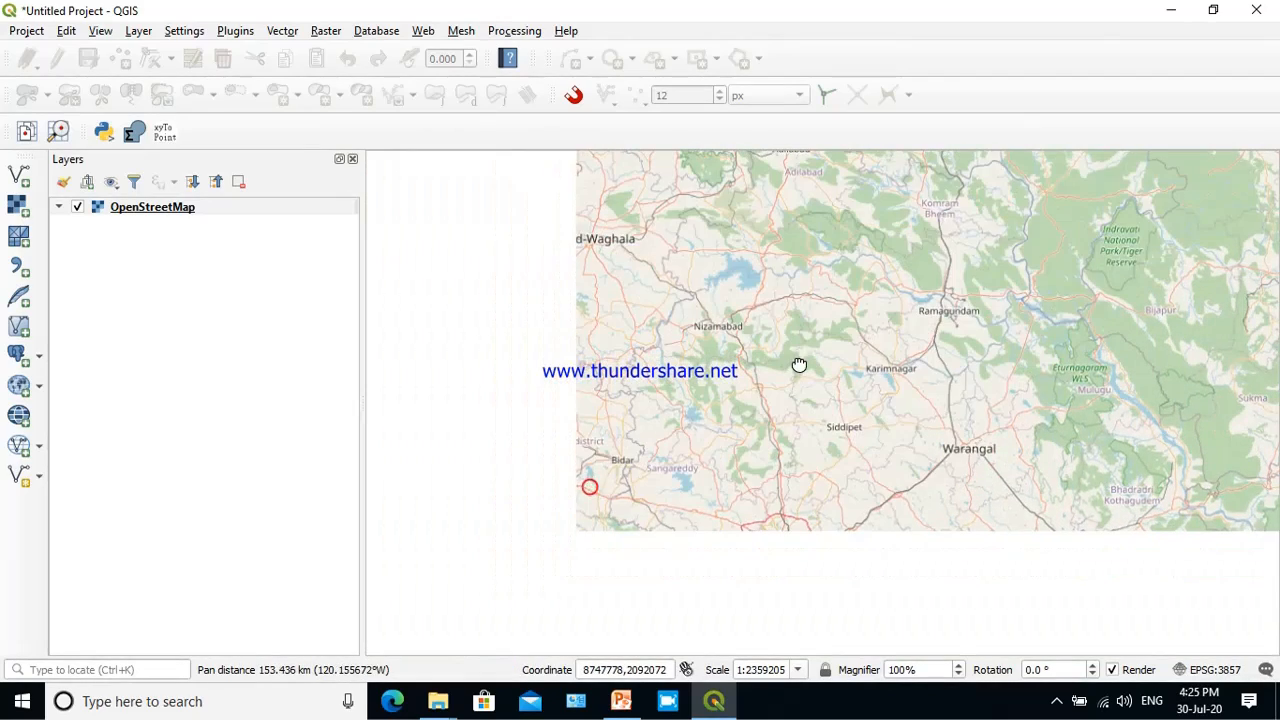
{"action": "left_click_drag", "start_coordinate": [800, 414], "coordinate": [853, 210]}
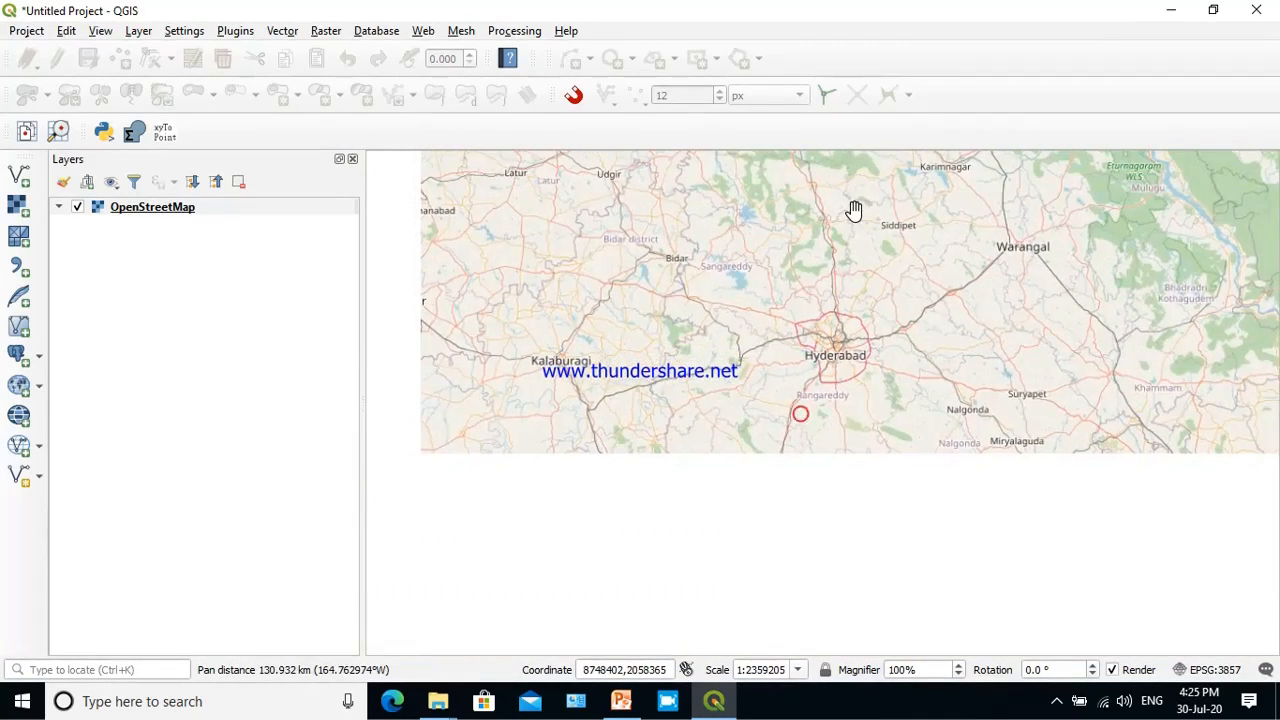
{"action": "left_click", "coordinate": [100, 30]}
{"action": "left_click", "coordinate": [142, 118]}
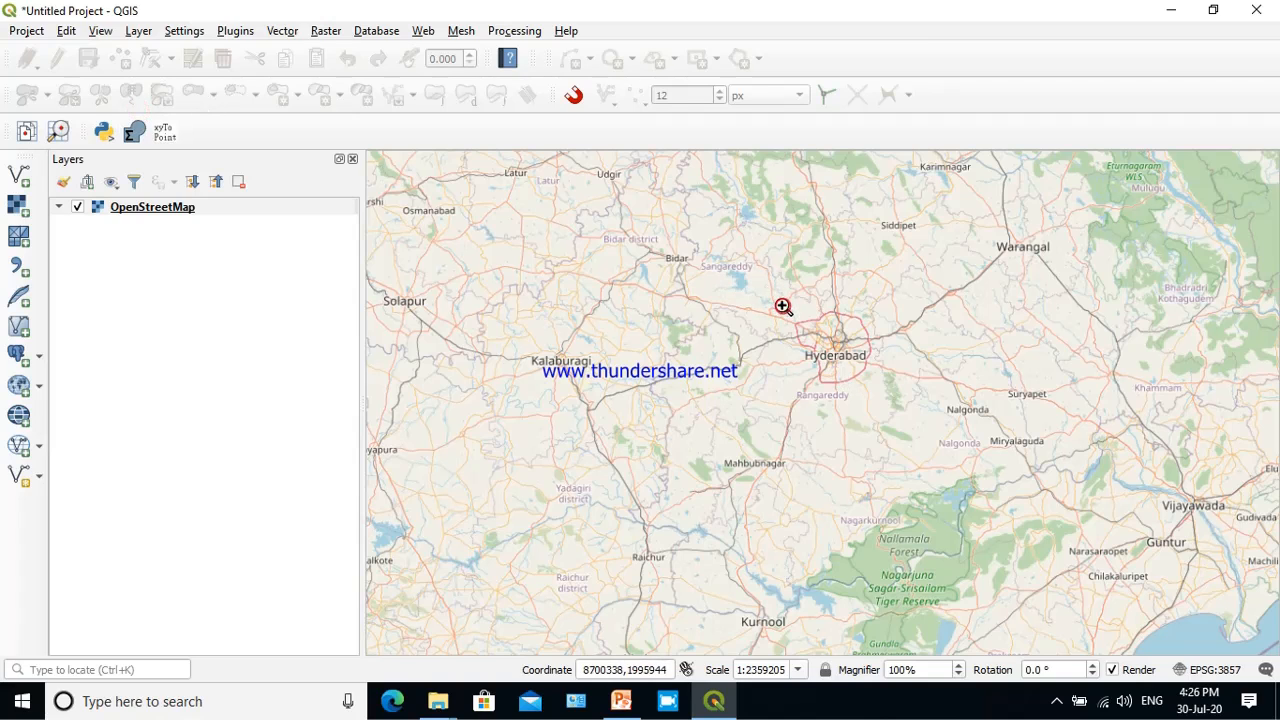
{"action": "left_click_drag", "start_coordinate": [783, 306], "coordinate": [886, 394]}
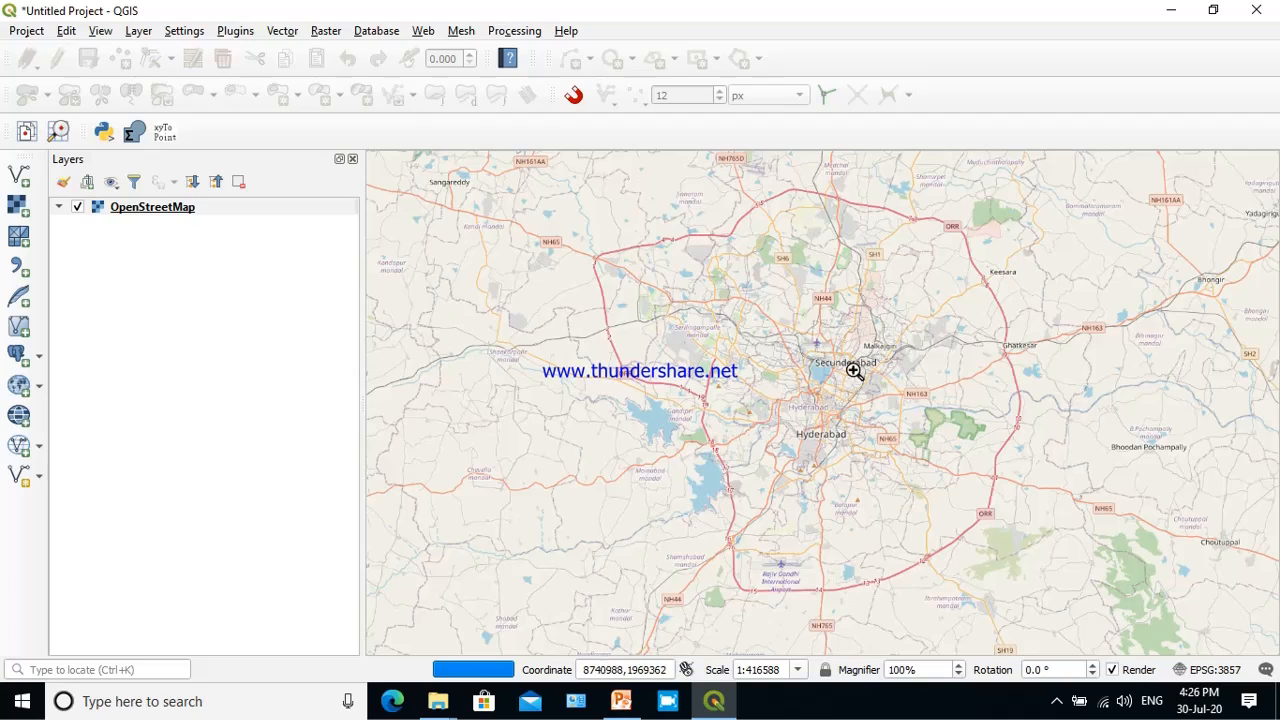
{"action": "left_click_drag", "start_coordinate": [782, 329], "coordinate": [861, 406]}
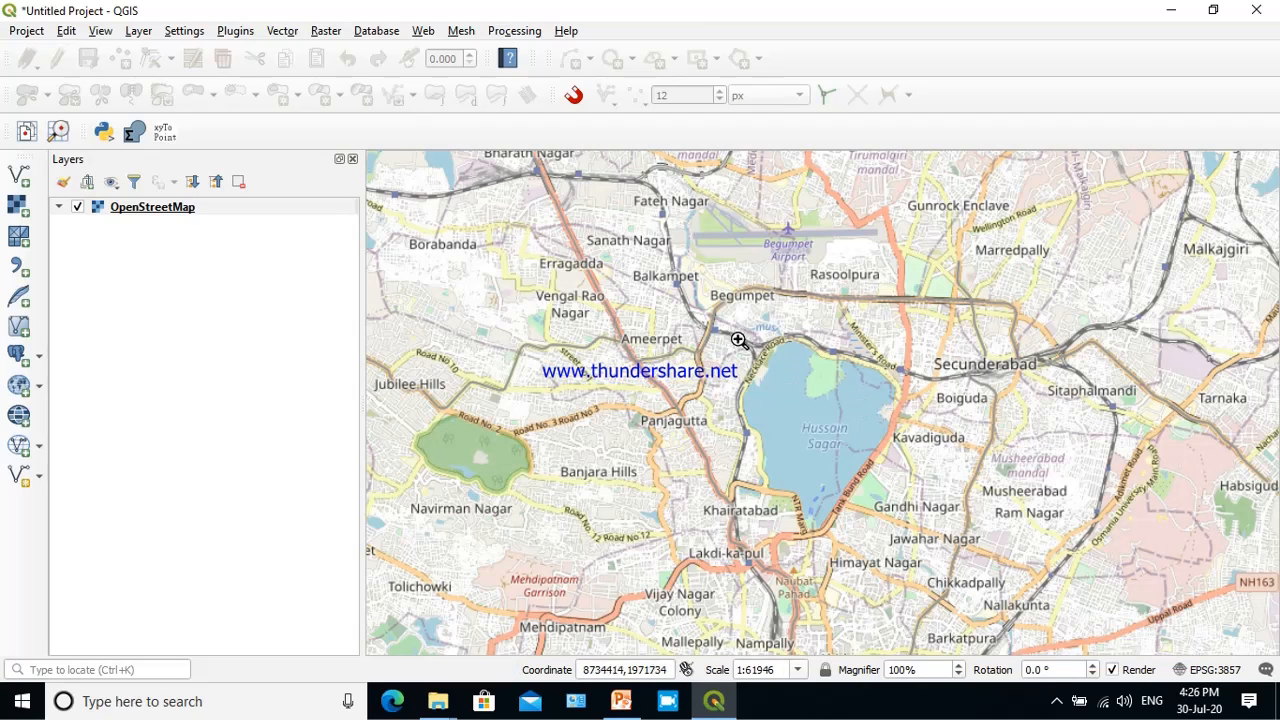
{"action": "left_click_drag", "start_coordinate": [685, 314], "coordinate": [1025, 608]}
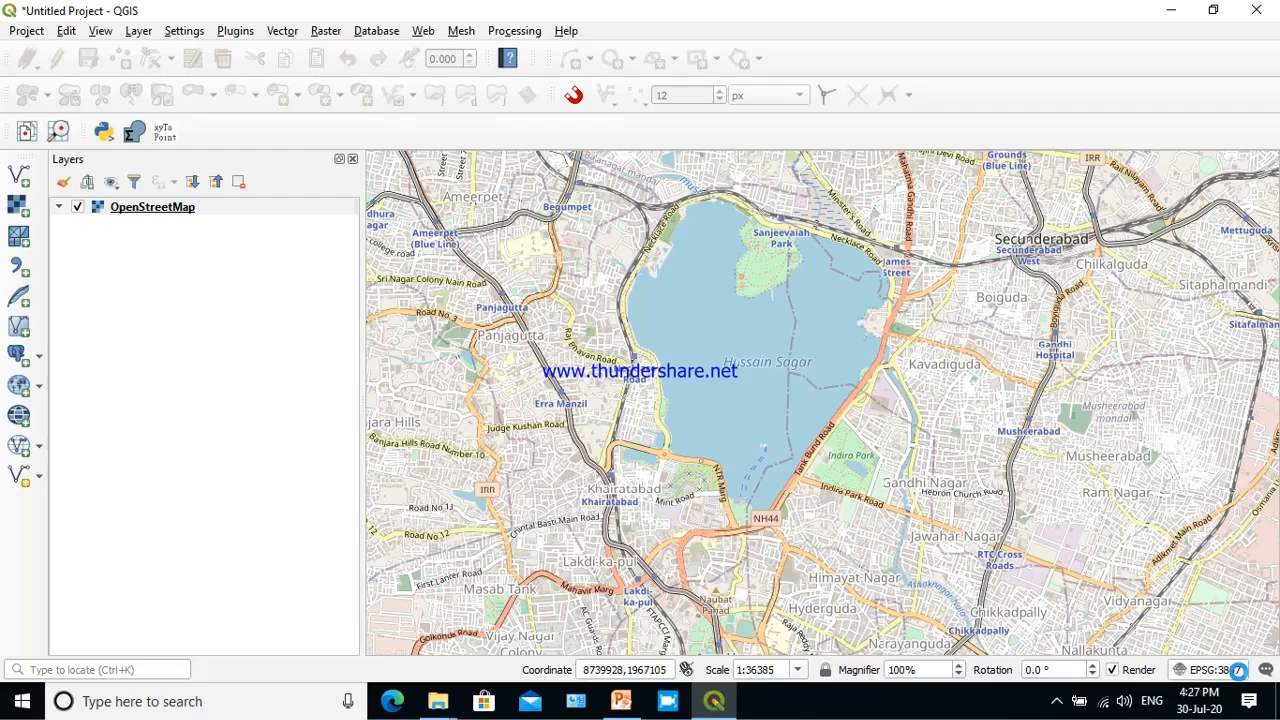
Choose WGS 84 / UTM zone 44N (EPSG:32644) as the project's coordinate reference system.
{"action": "left_click", "coordinate": [1215, 670]}
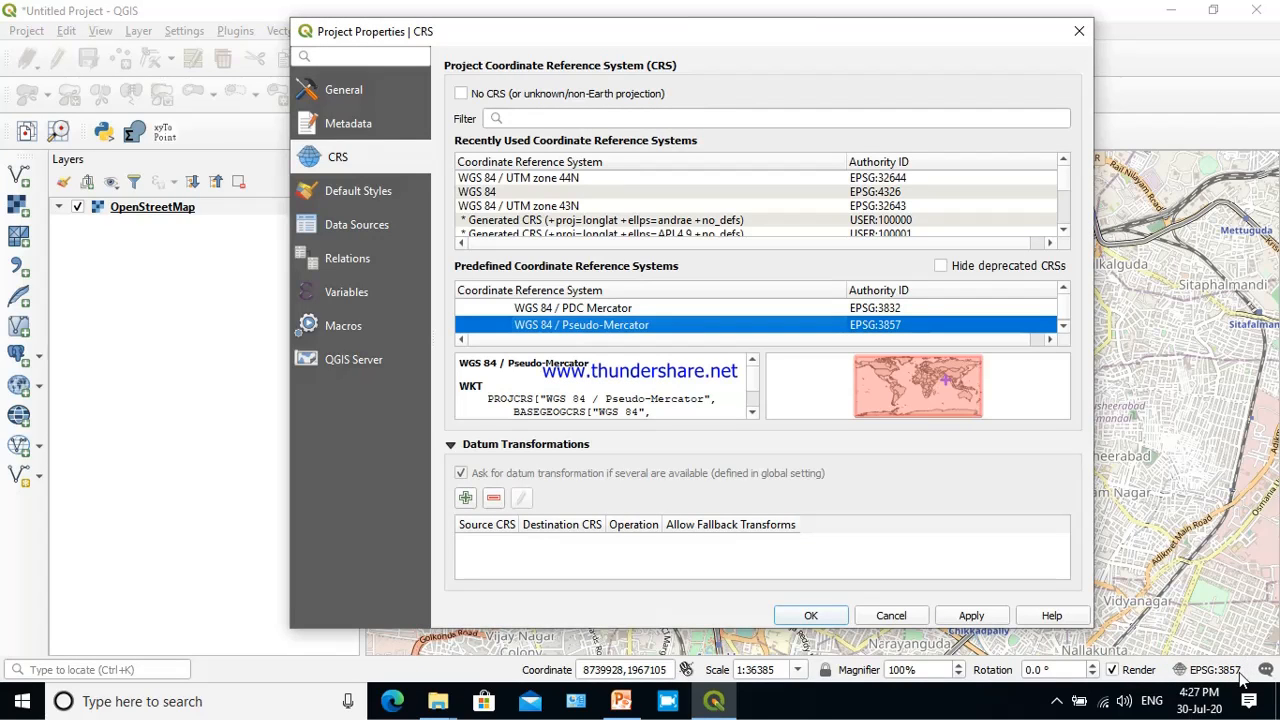
{"action": "left_click", "coordinate": [684, 117]}
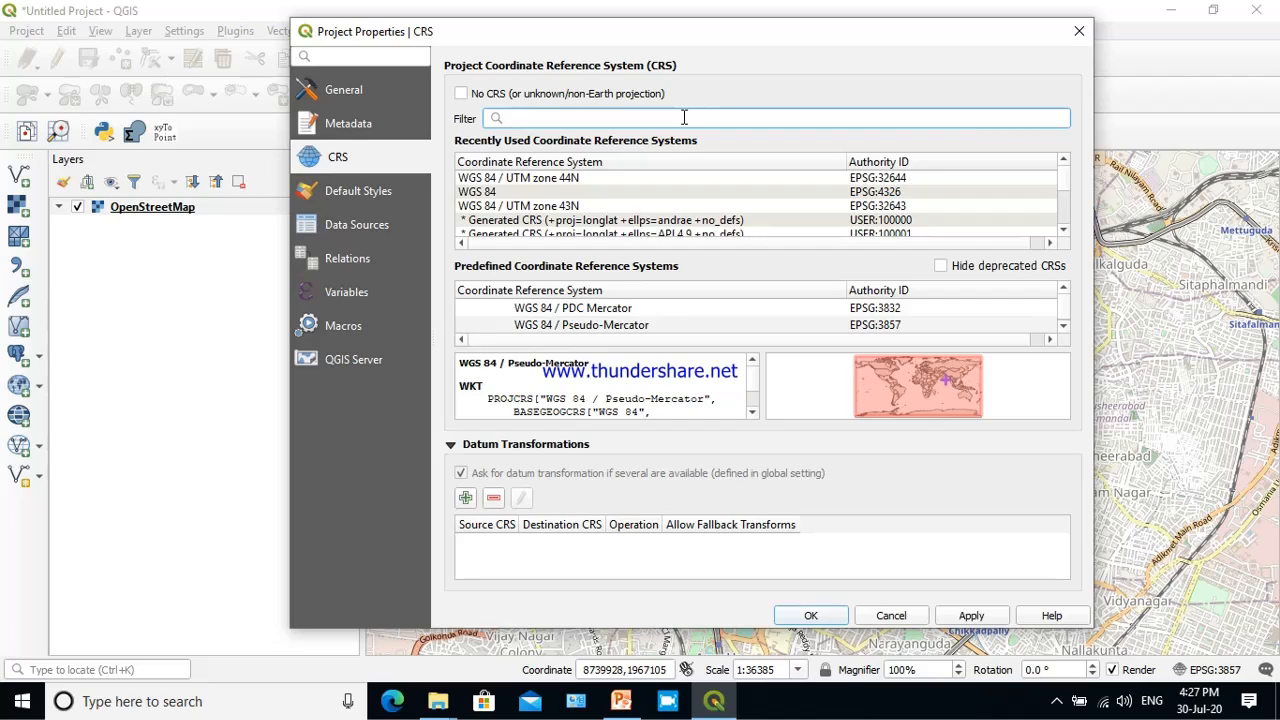
{"action": "type", "text": "32"}
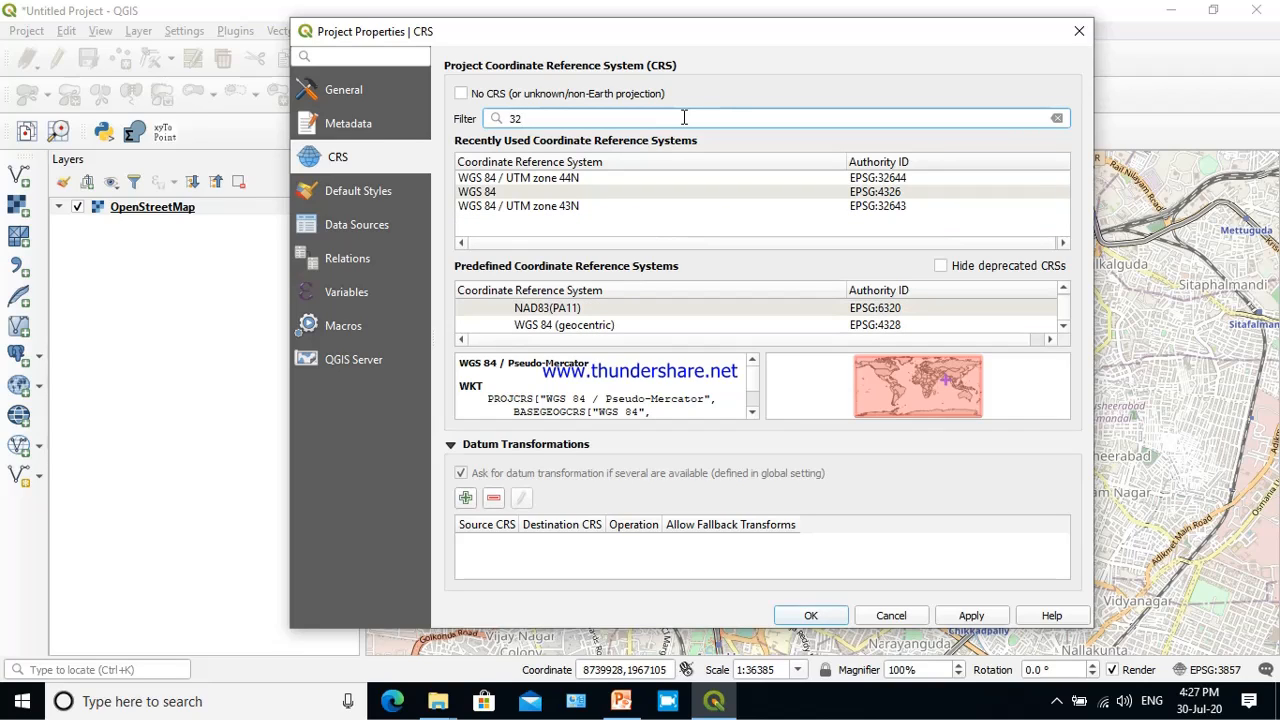
{"action": "type", "text": "644"}
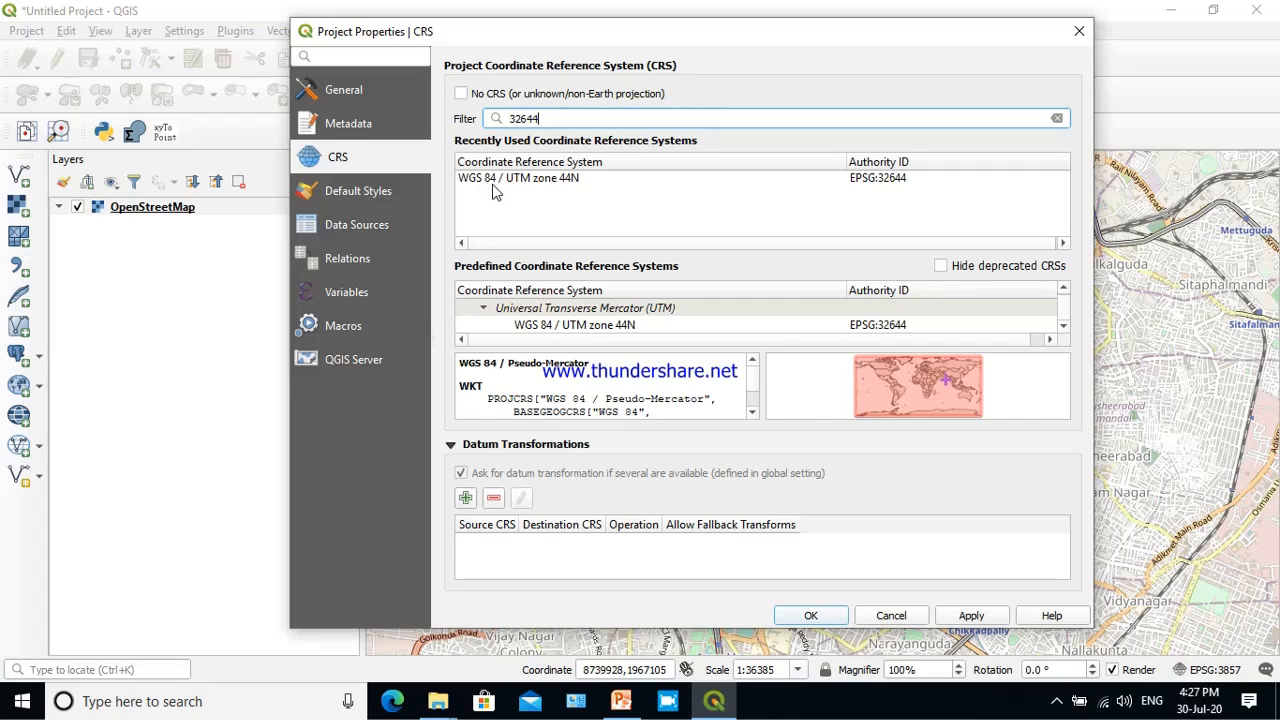
{"action": "left_click", "coordinate": [506, 186]}
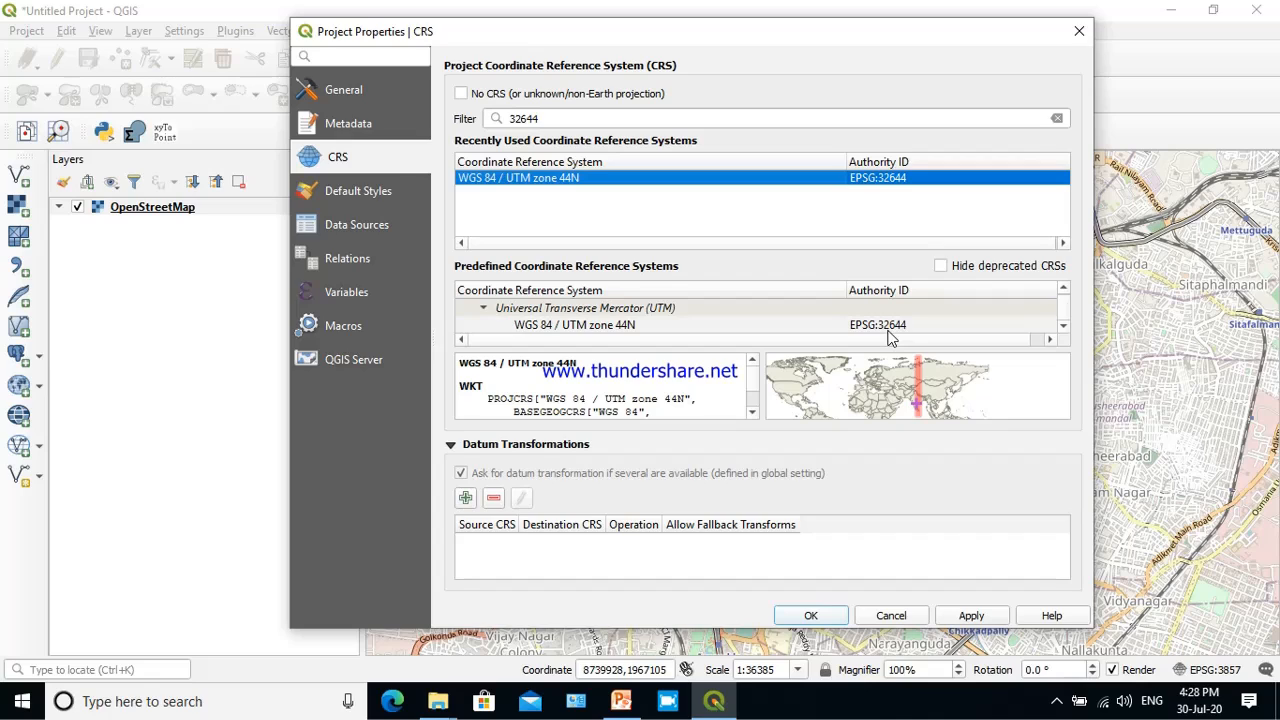
{"action": "left_click", "coordinate": [628, 327]}
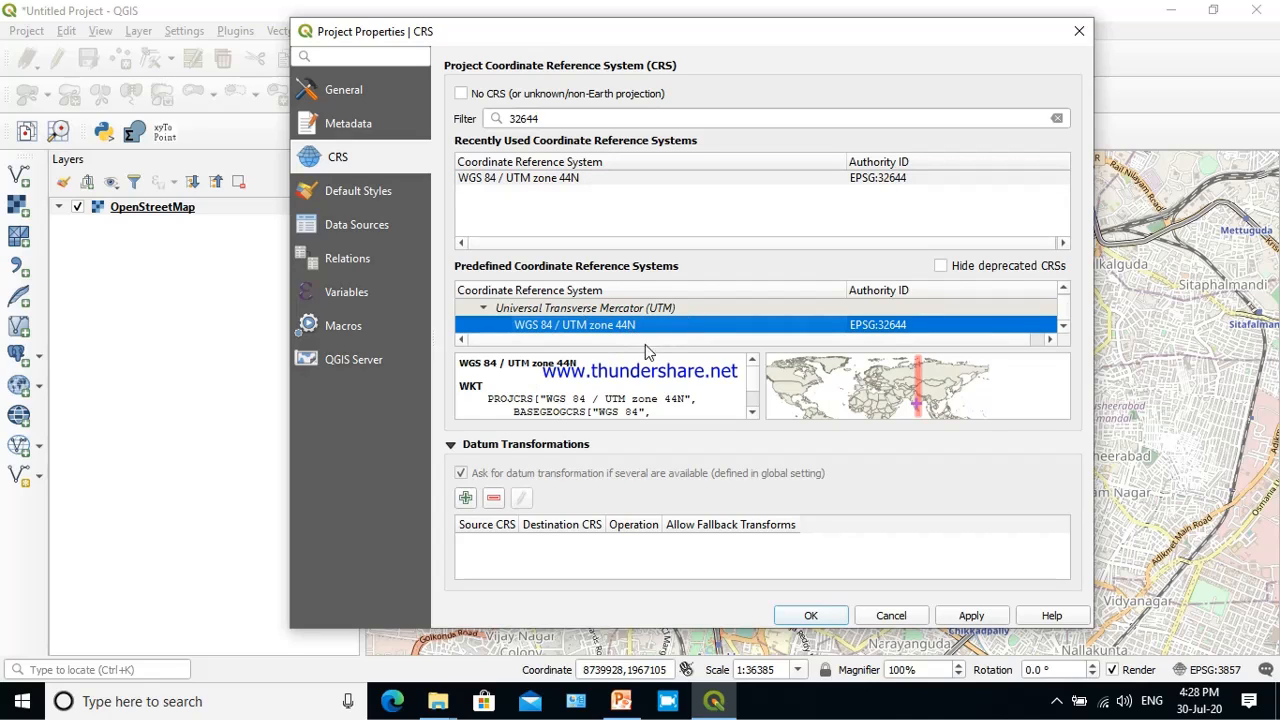
Add a datum transformation from EPSG:3857 to EPSG:3857 with fallback transforms allowed, and apply the project CRS settings.
{"action": "left_click", "coordinate": [466, 498]}
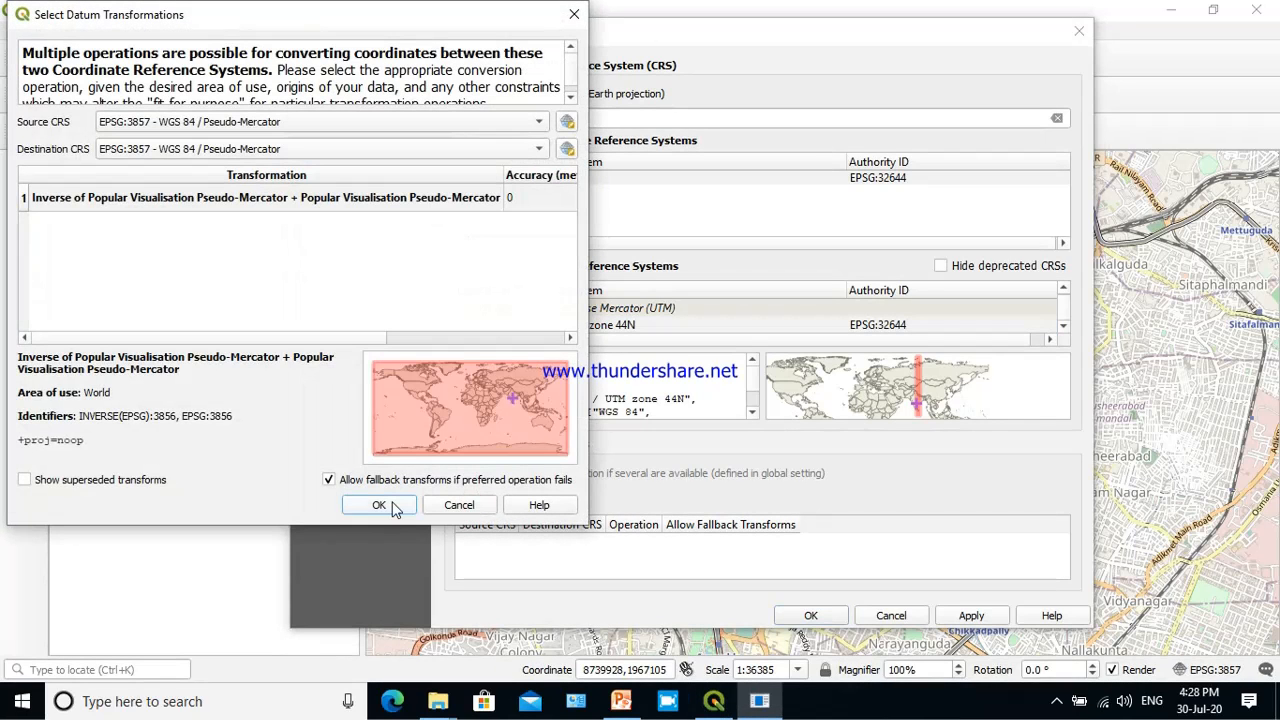
{"action": "left_click", "coordinate": [380, 505]}
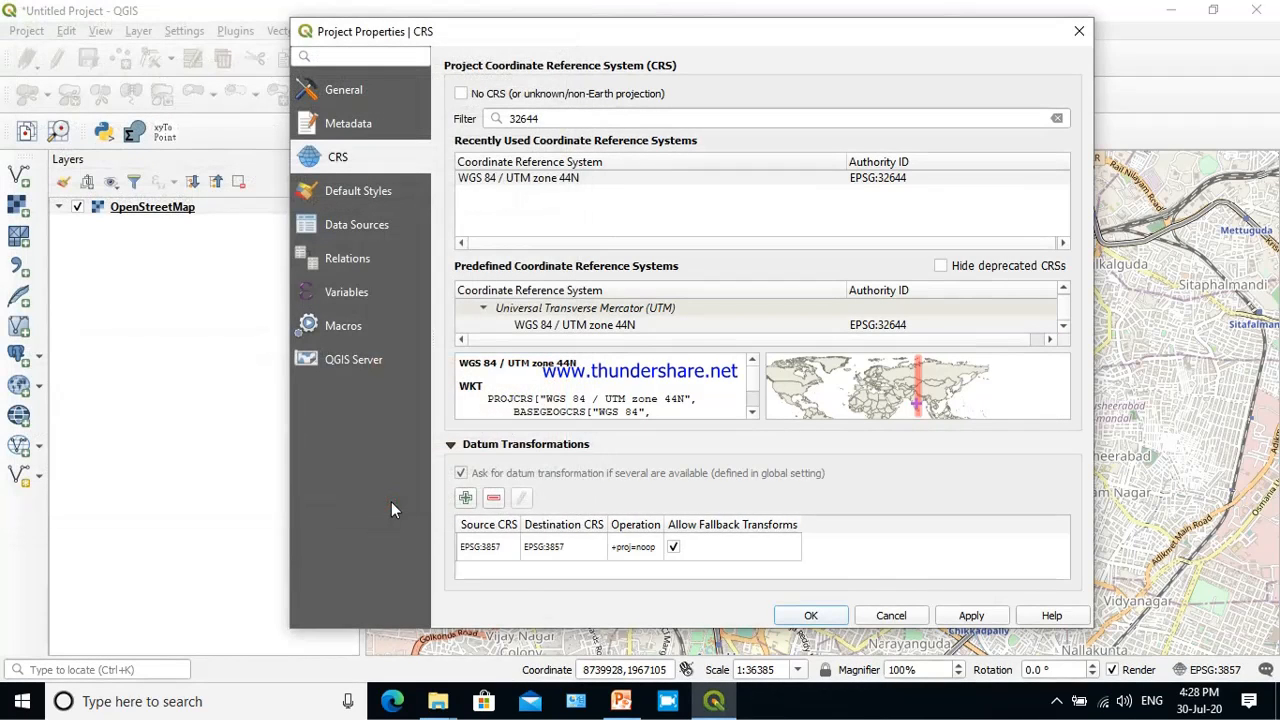
{"action": "left_click", "coordinate": [950, 620]}
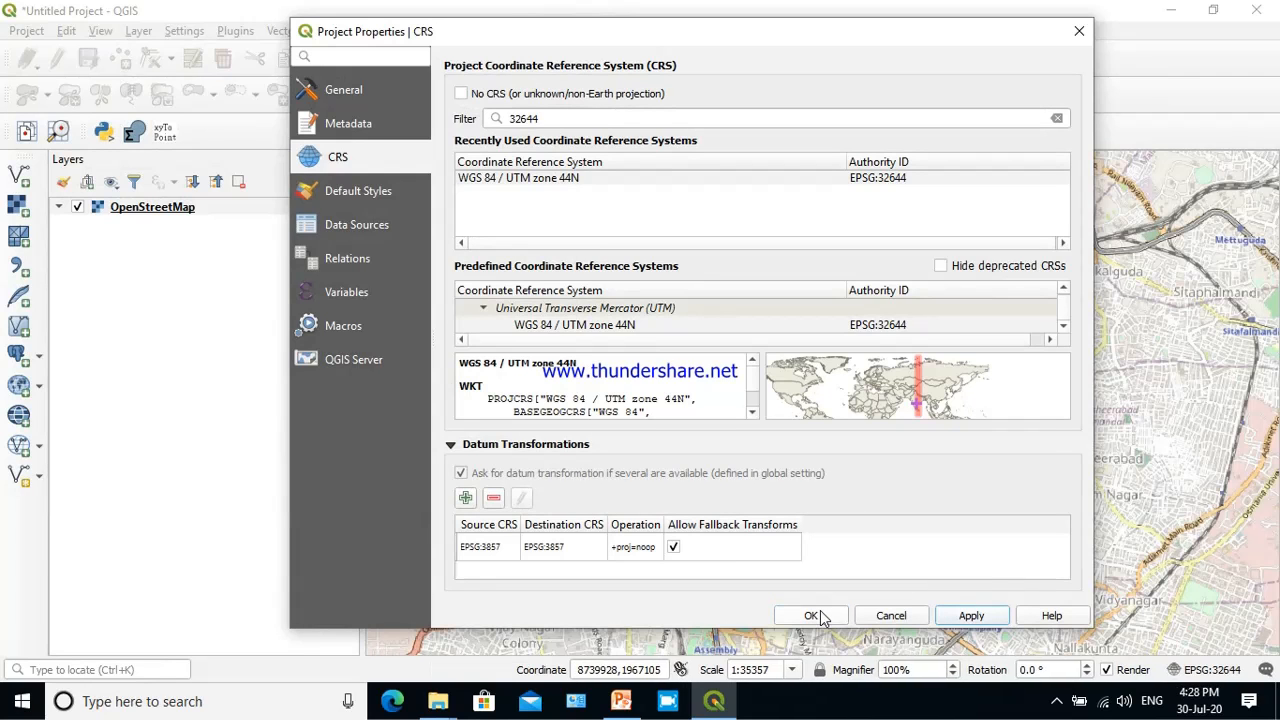
{"action": "left_click", "coordinate": [812, 616]}
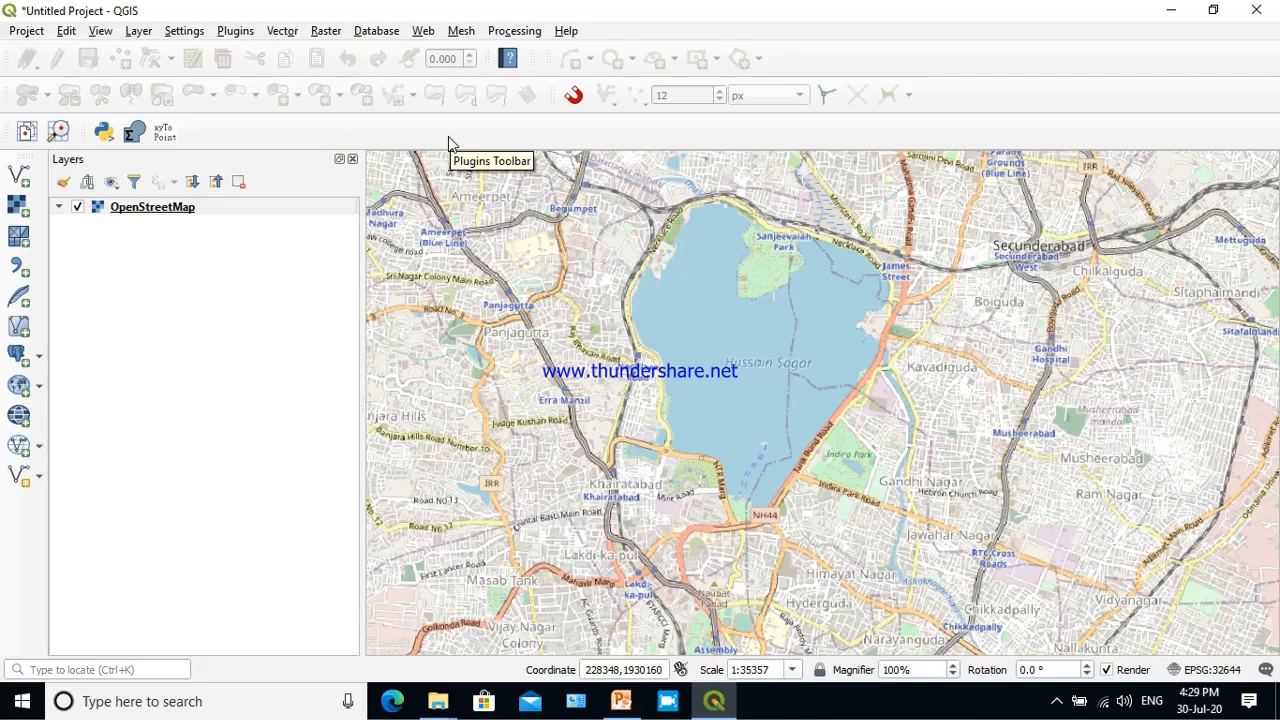
Open the raster IMAGE HUSAINSAGAR.tif from the TRAINER folder in the Georeferencer.
{"action": "left_click", "coordinate": [316, 32]}
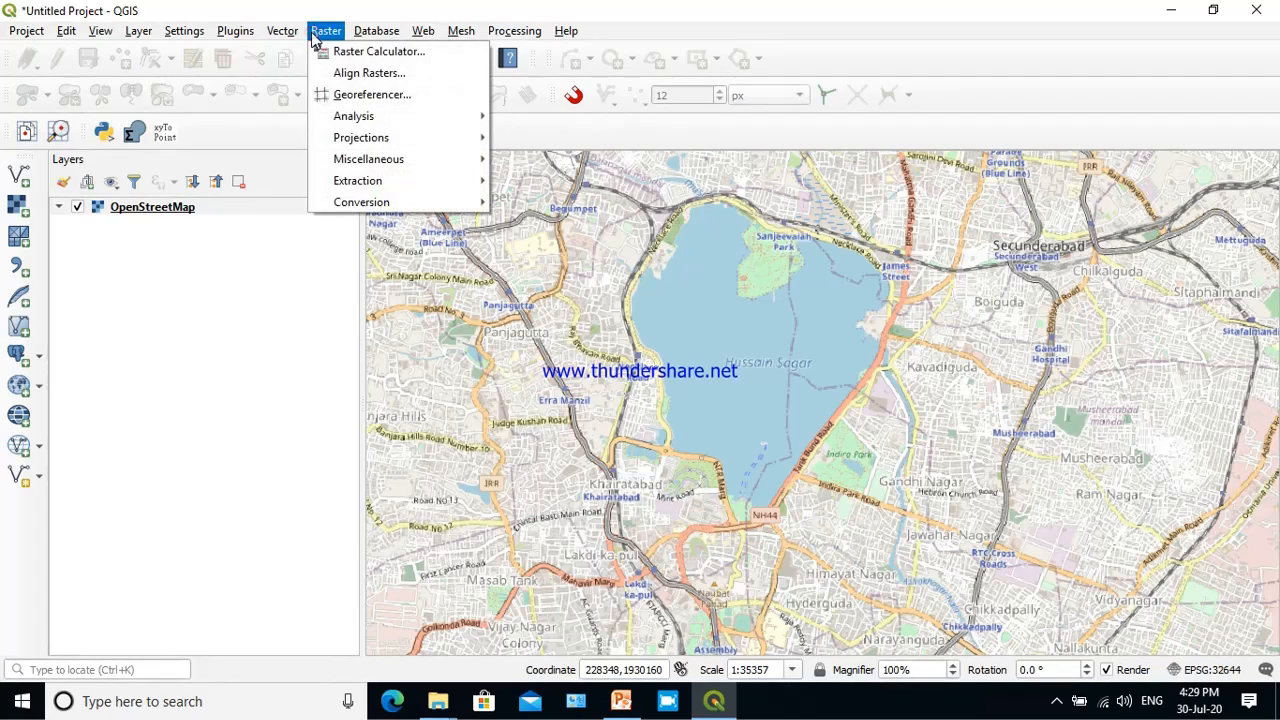
{"action": "left_click", "coordinate": [336, 104]}
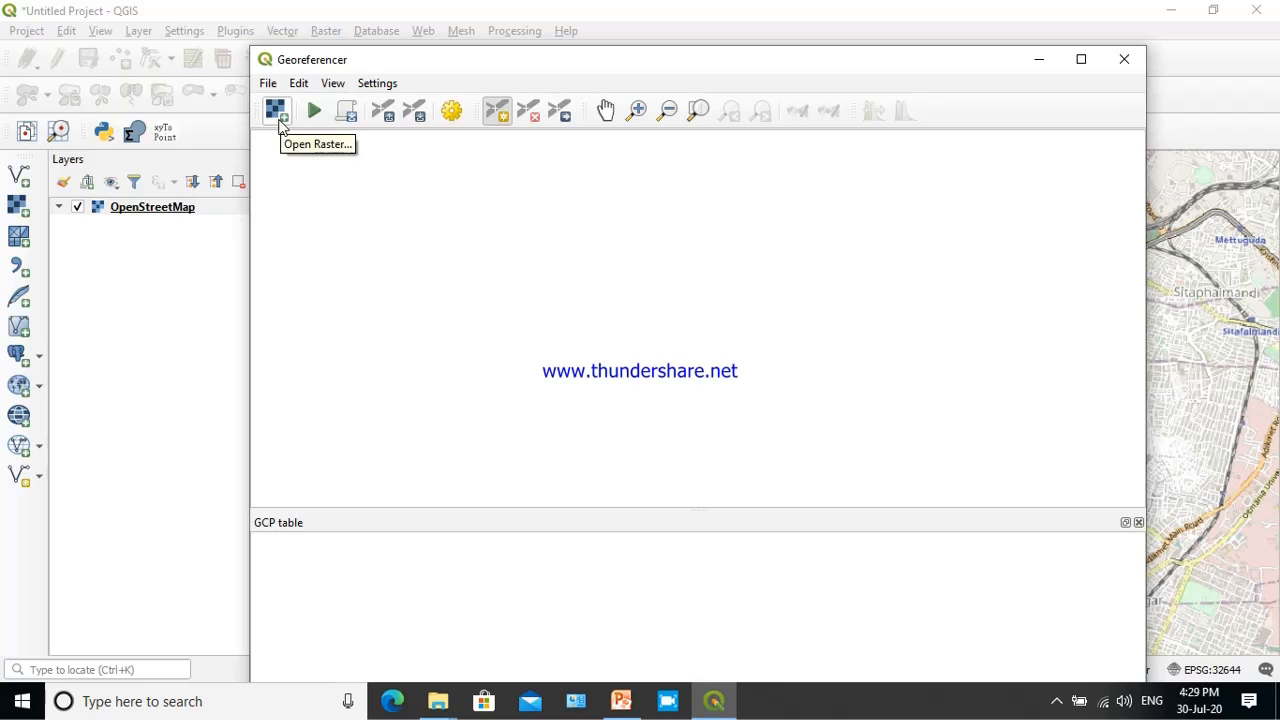
{"action": "left_click", "coordinate": [279, 120]}
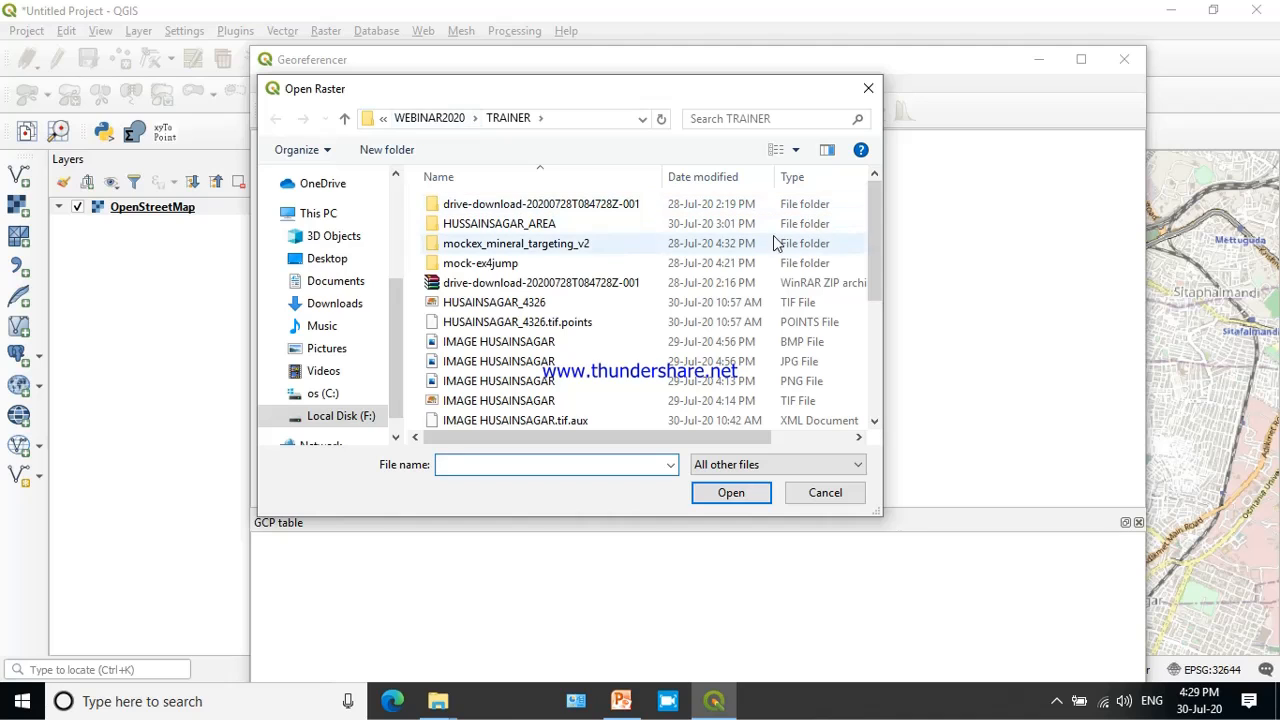
{"action": "left_click_drag", "start_coordinate": [880, 279], "coordinate": [881, 332]}
{"action": "left_click", "coordinate": [600, 292]}
{"action": "left_click", "coordinate": [730, 493]}
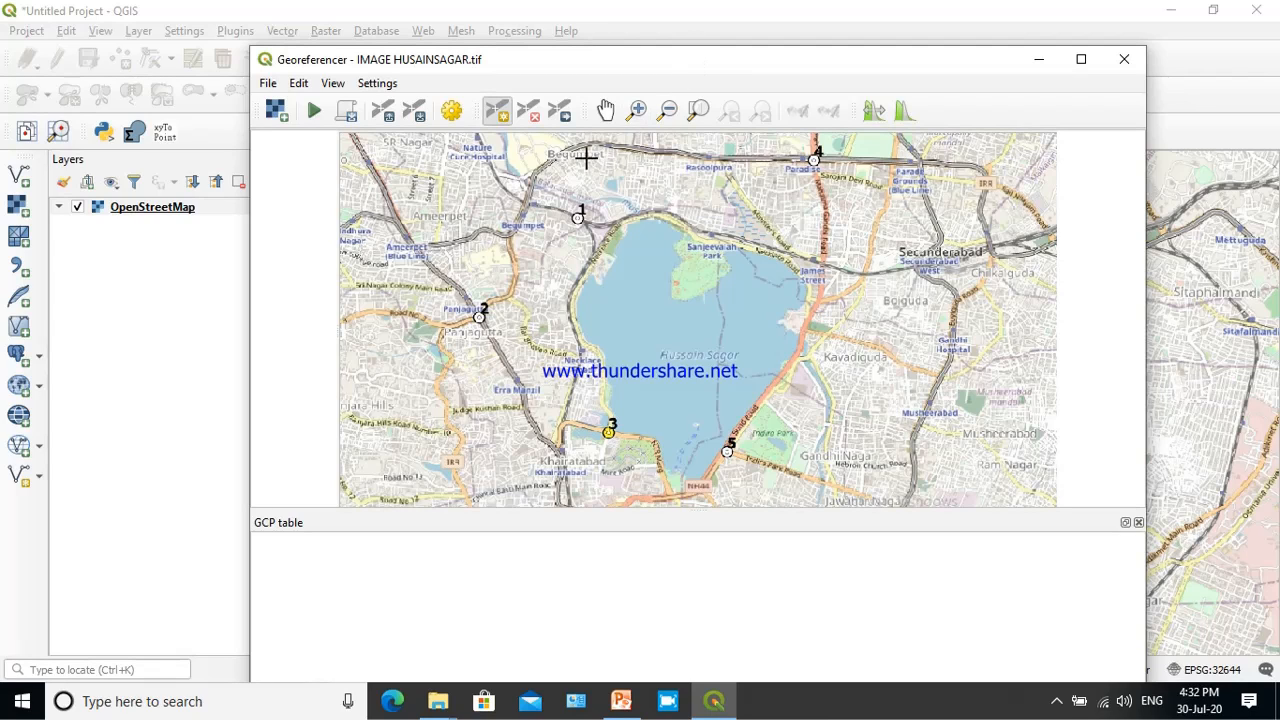
Place a ground control point at the centre of marker 1 on the Hussain Sagar image.
{"action": "left_click", "coordinate": [636, 112]}
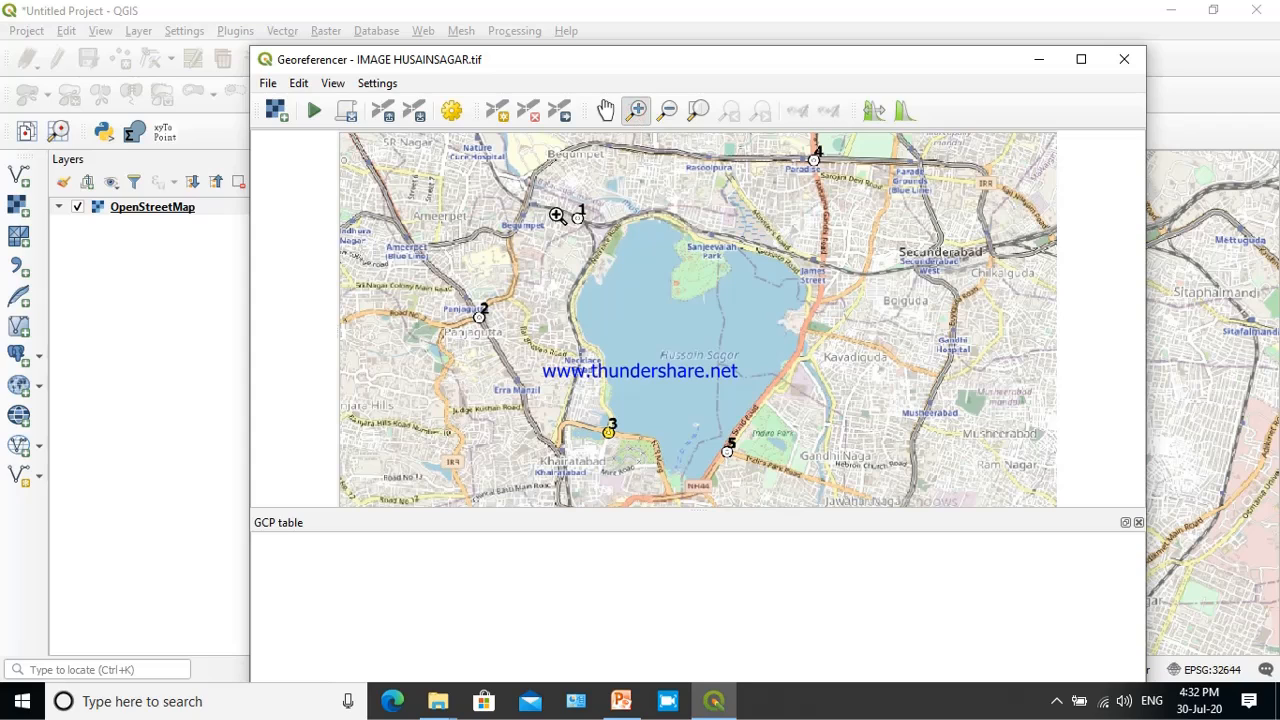
{"action": "left_click_drag", "start_coordinate": [557, 206], "coordinate": [598, 228]}
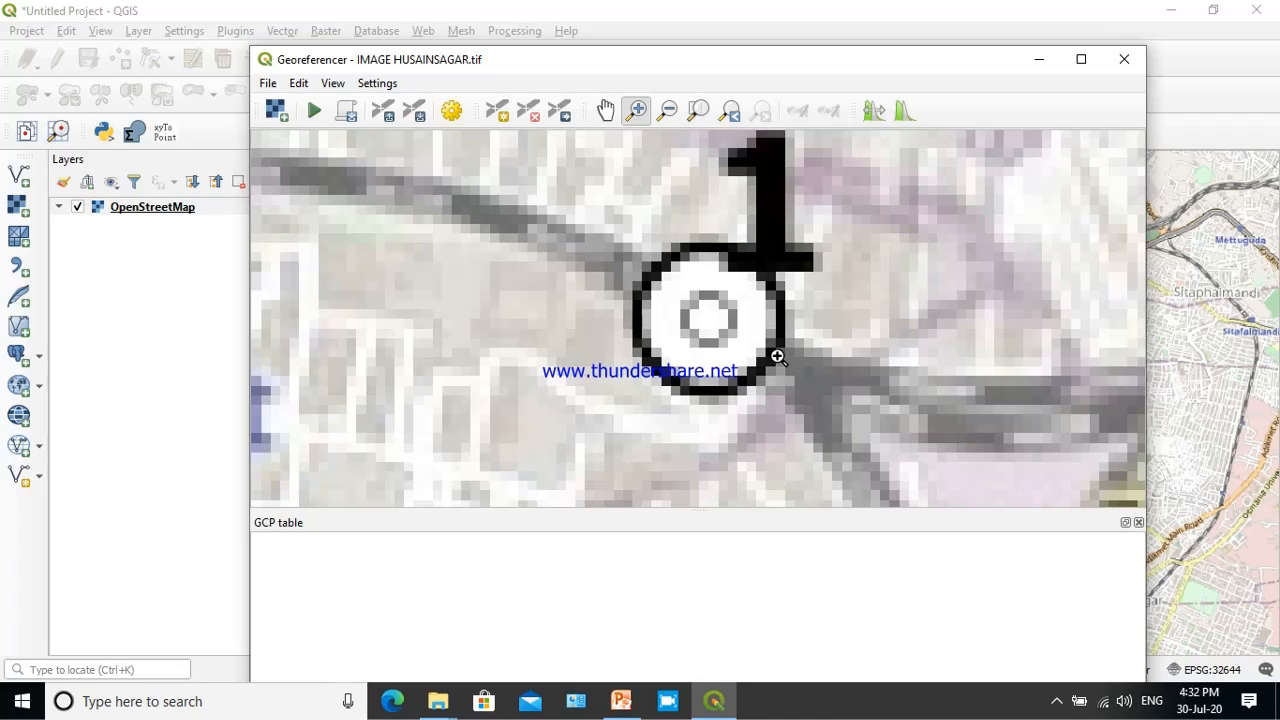
{"action": "left_click", "coordinate": [299, 87]}
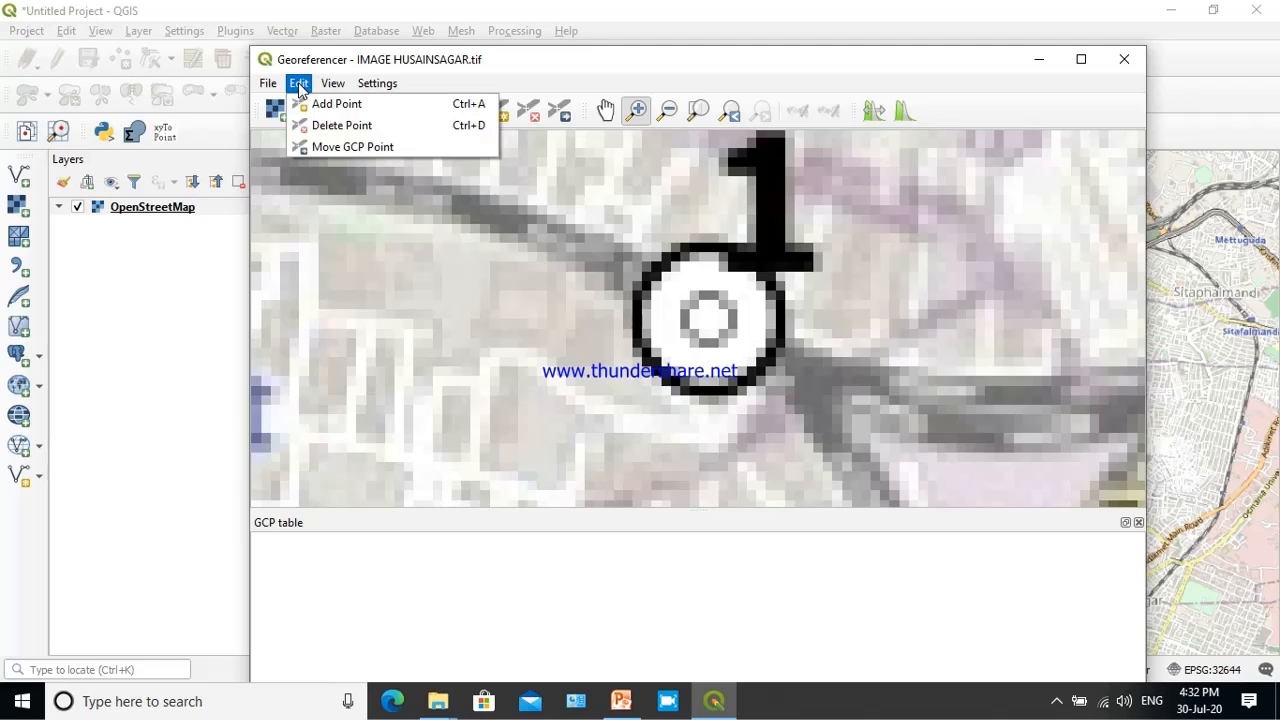
{"action": "left_click", "coordinate": [313, 106]}
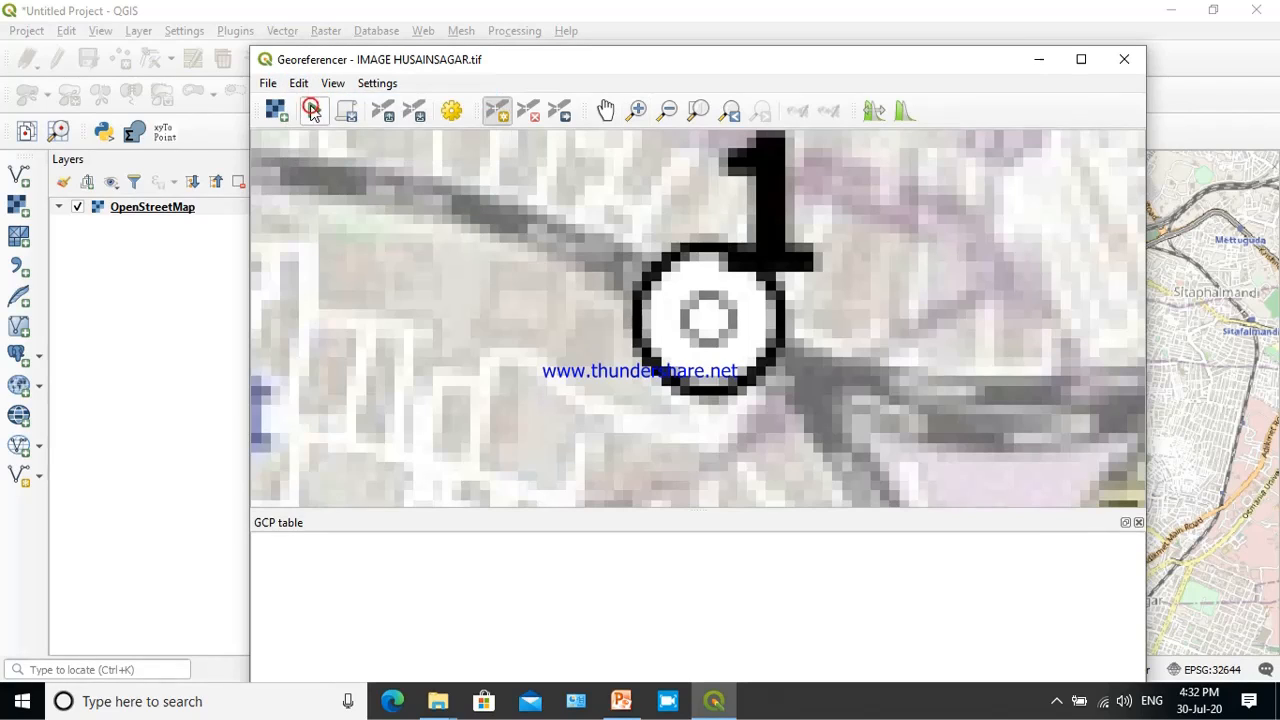
{"action": "left_click", "coordinate": [709, 320]}
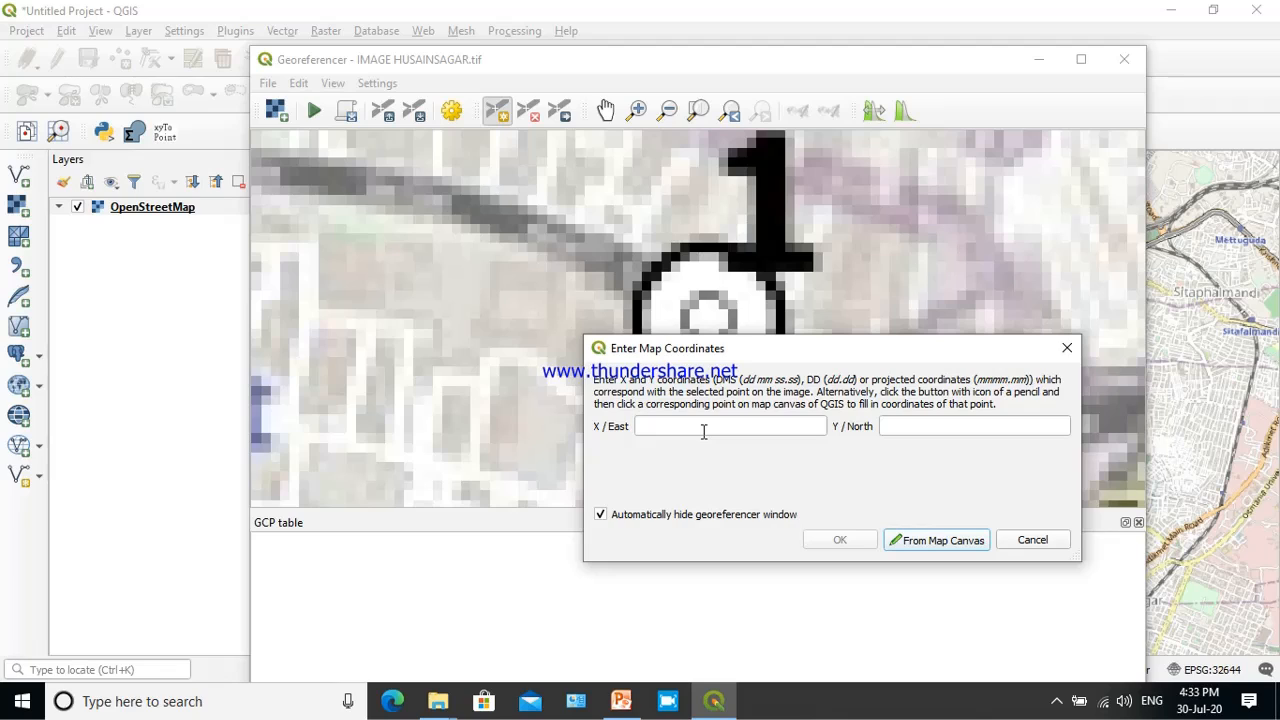
Assign marker 1's coordinates from the map canvas at the railway junction below Brahmanwadi street number 1, about X 230494.7, Y 1929704.9.
{"action": "left_click", "coordinate": [922, 545]}
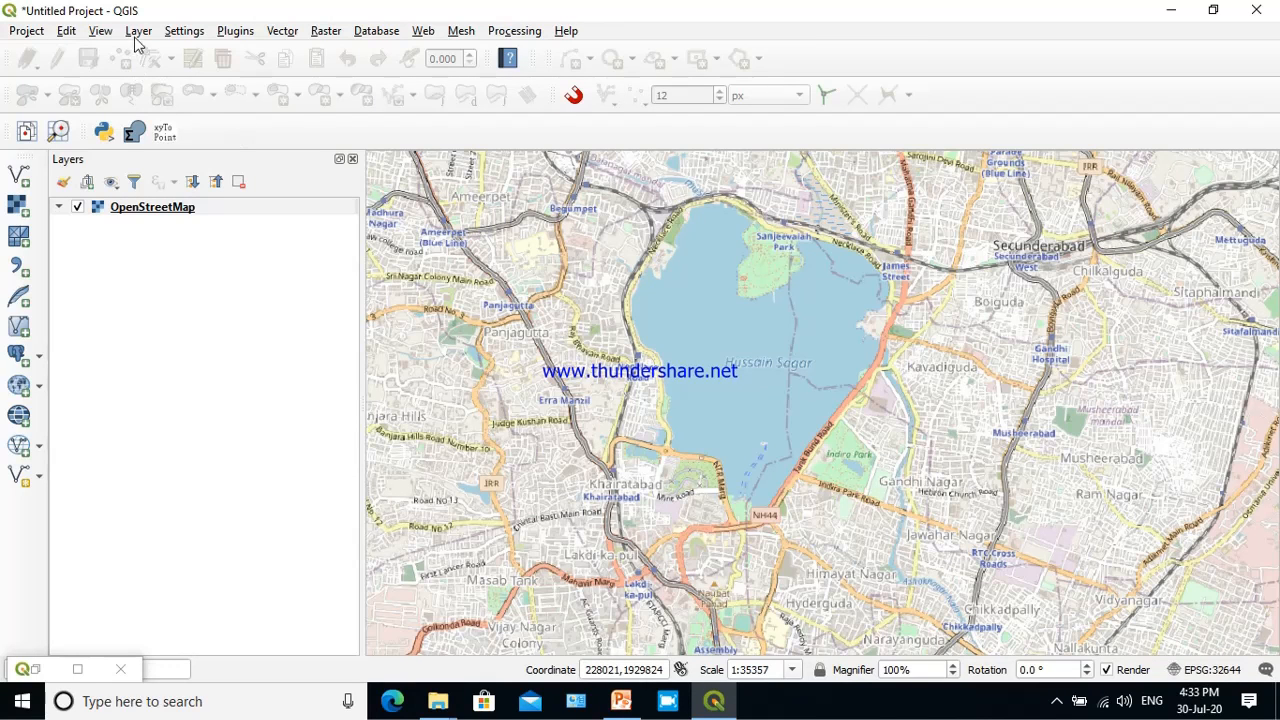
{"action": "left_click", "coordinate": [100, 31]}
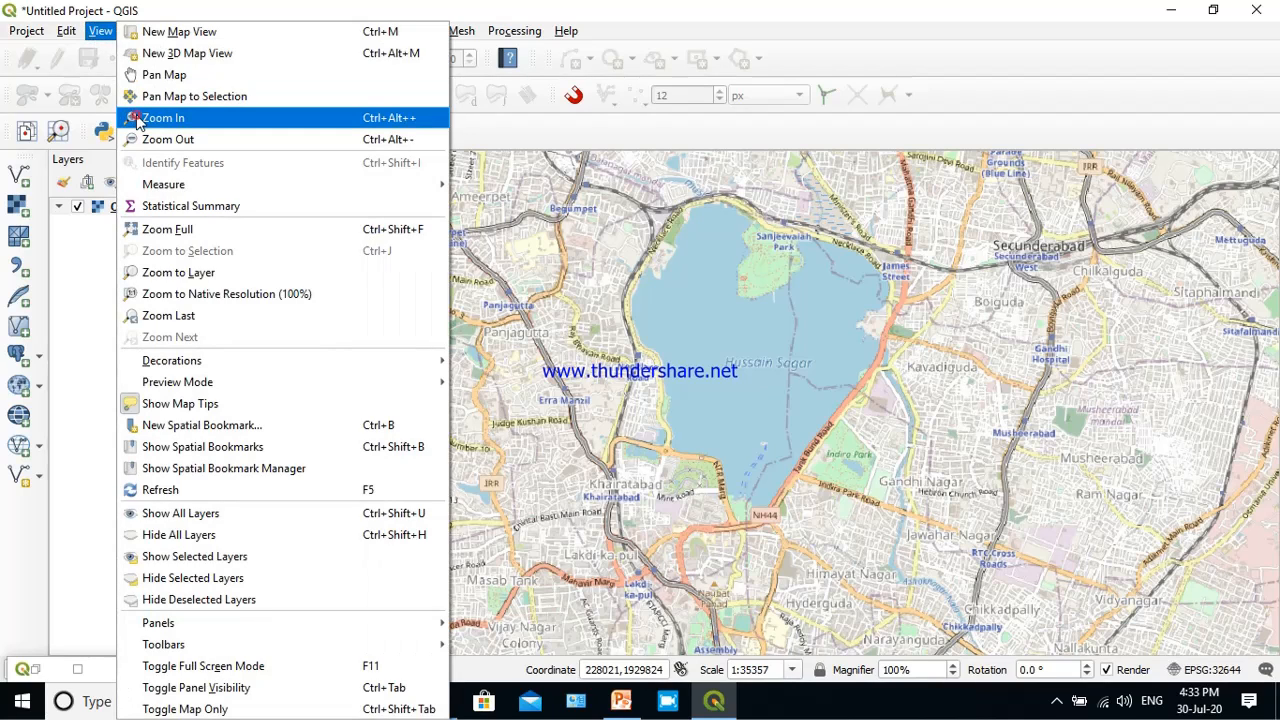
{"action": "left_click", "coordinate": [137, 118]}
{"action": "left_click_drag", "start_coordinate": [620, 190], "coordinate": [663, 222]}
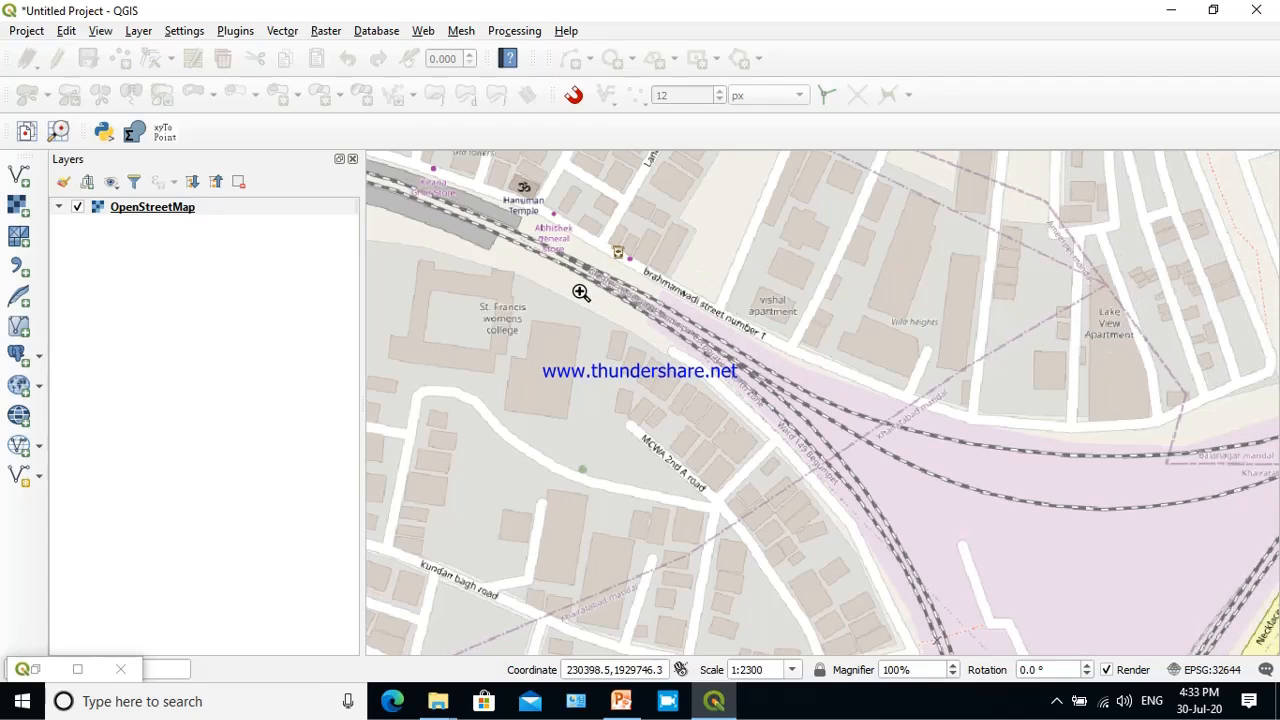
{"action": "left_click", "coordinate": [78, 672]}
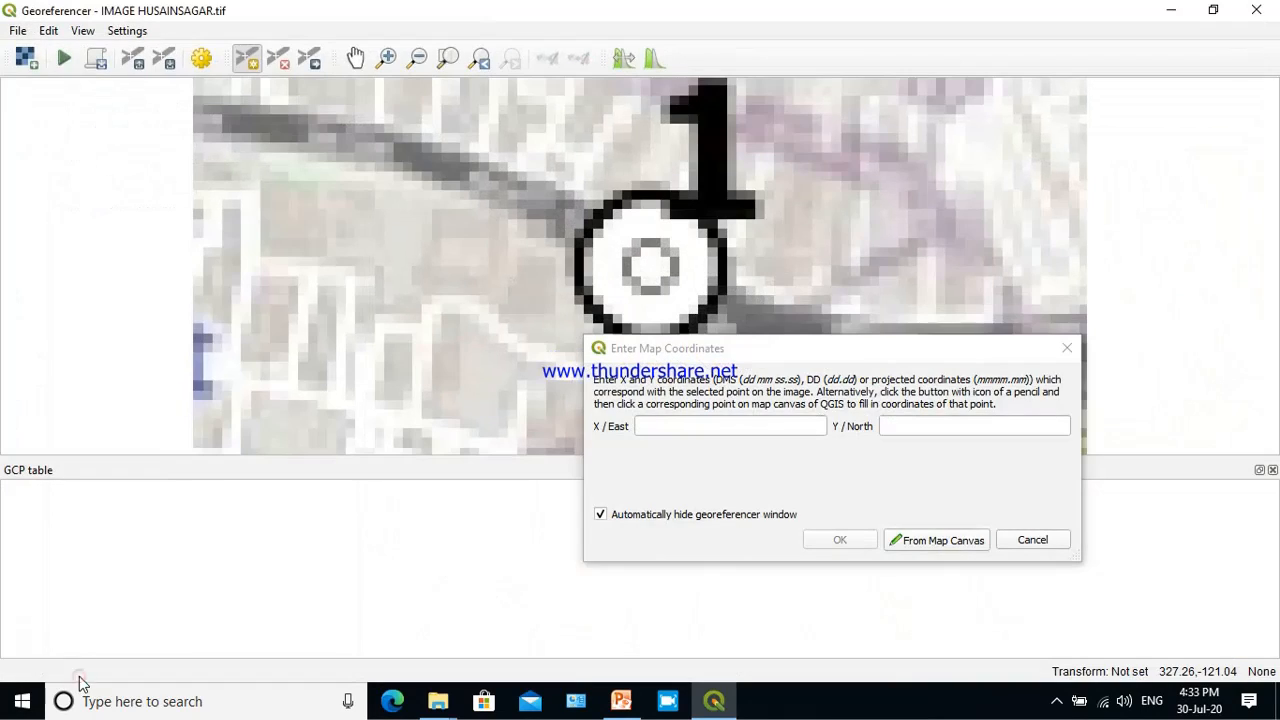
{"action": "left_click", "coordinate": [922, 542]}
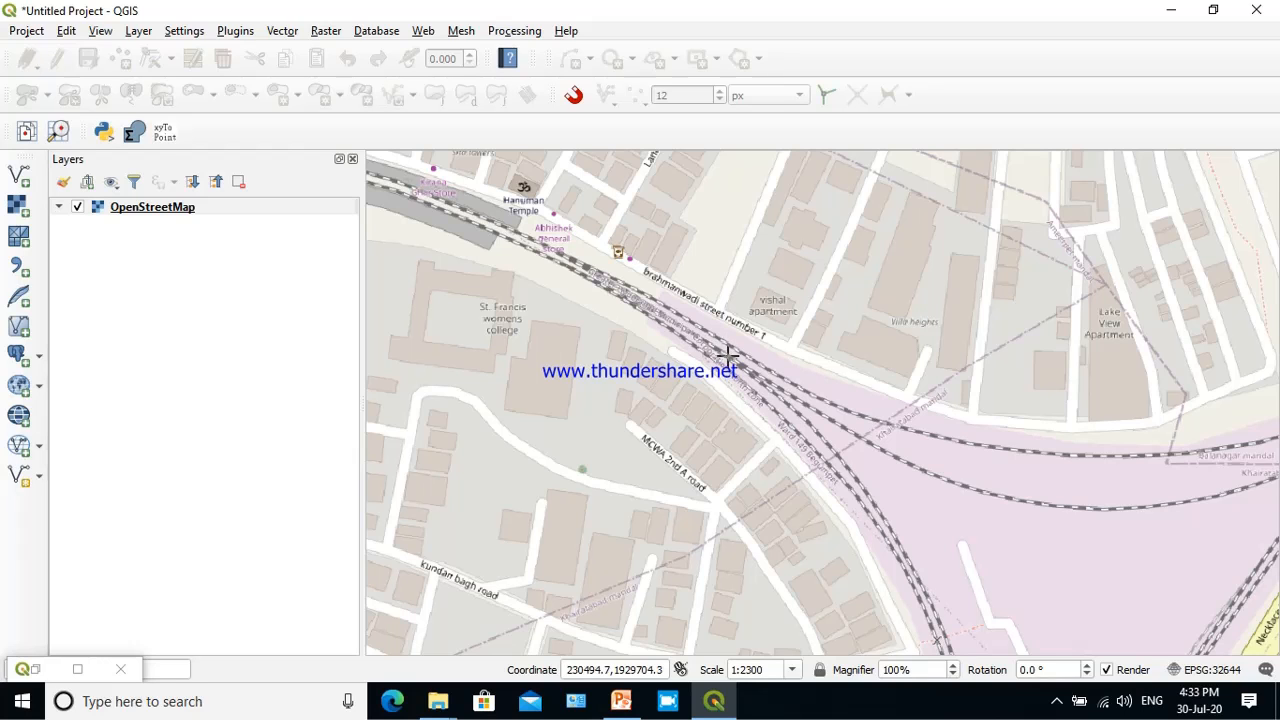
{"action": "left_click", "coordinate": [727, 355]}
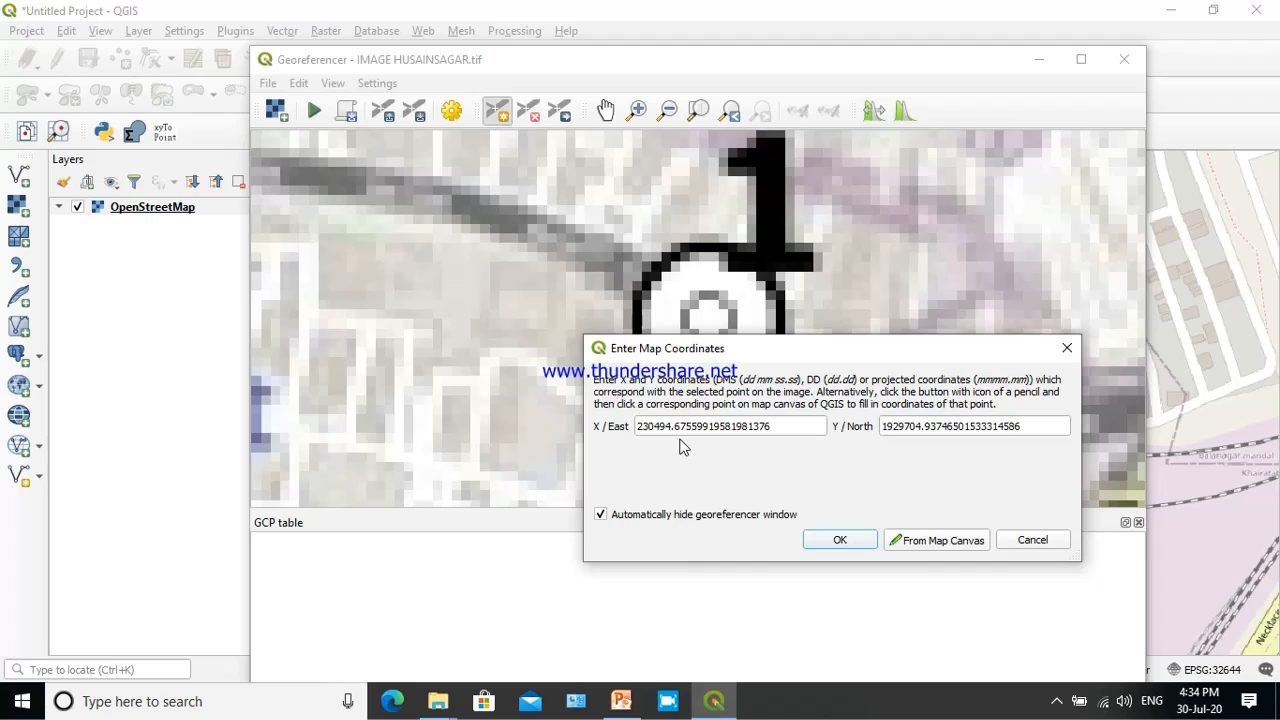
{"action": "left_click", "coordinate": [839, 541]}
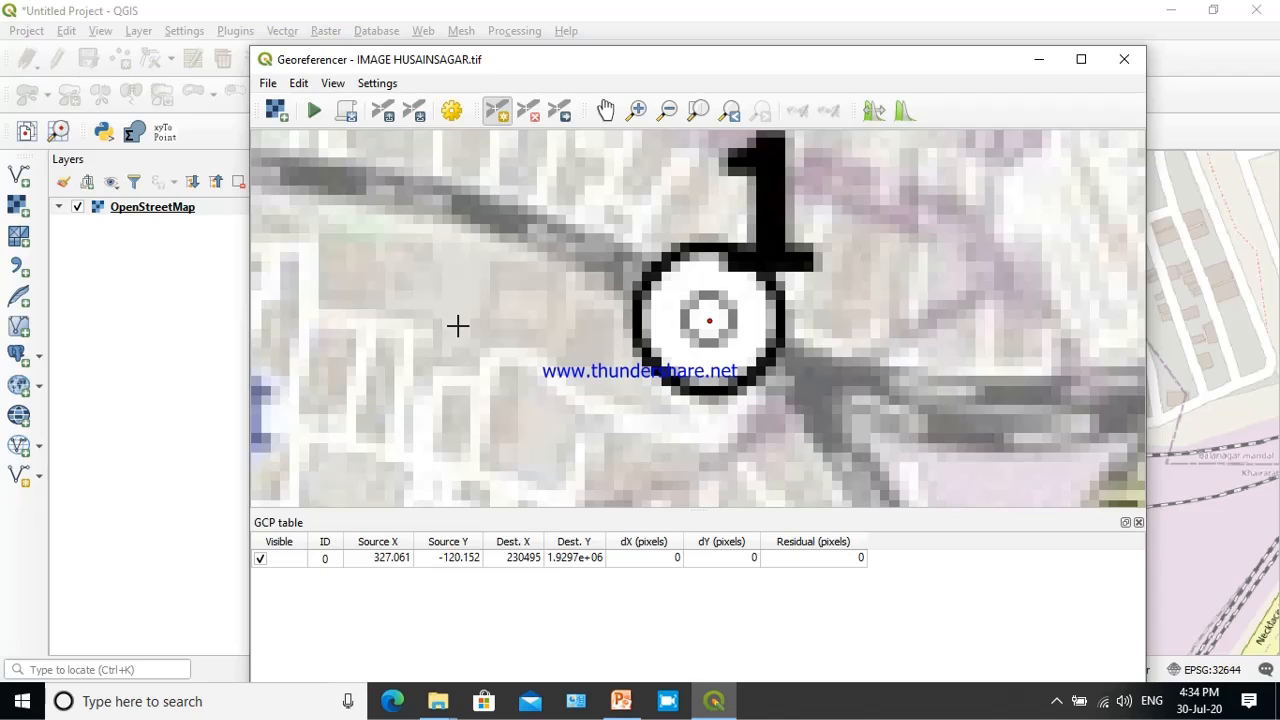
Place a ground control point at the centre of marker 2 near Panjagutta on the image.
{"action": "left_click", "coordinate": [667, 110]}
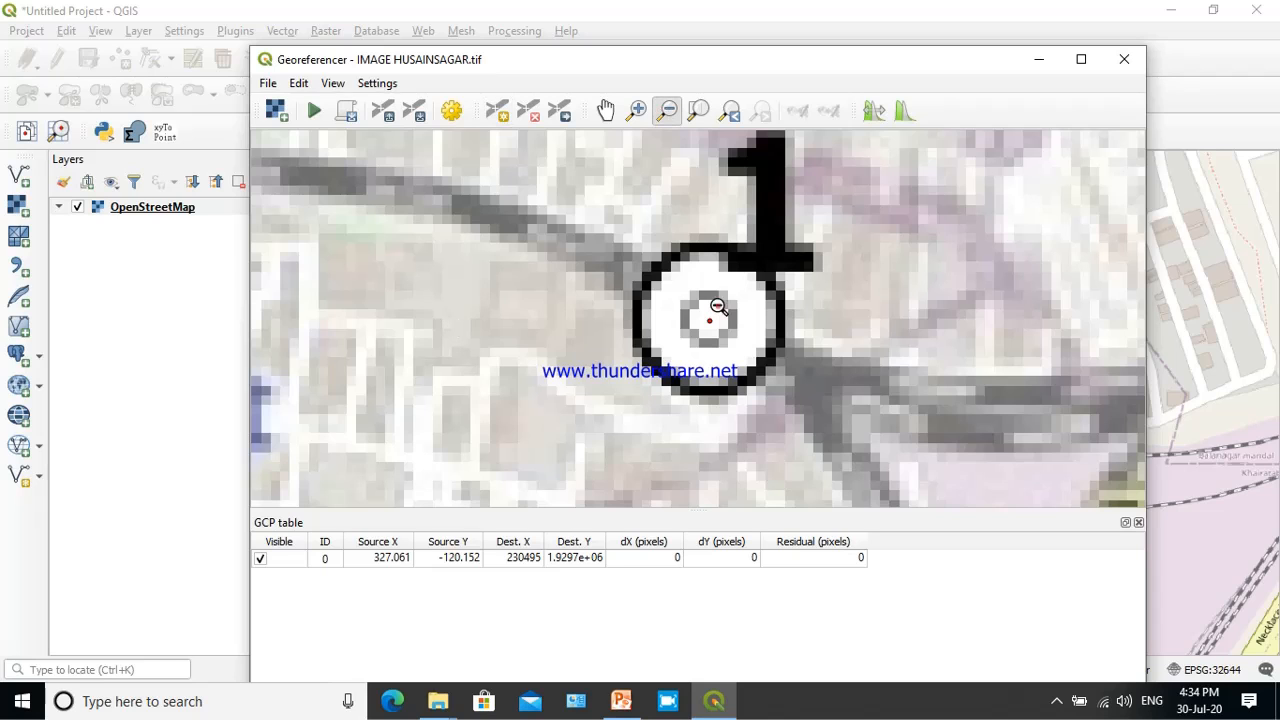
{"action": "left_click", "coordinate": [719, 307]}
{"action": "left_click", "coordinate": [719, 307]}
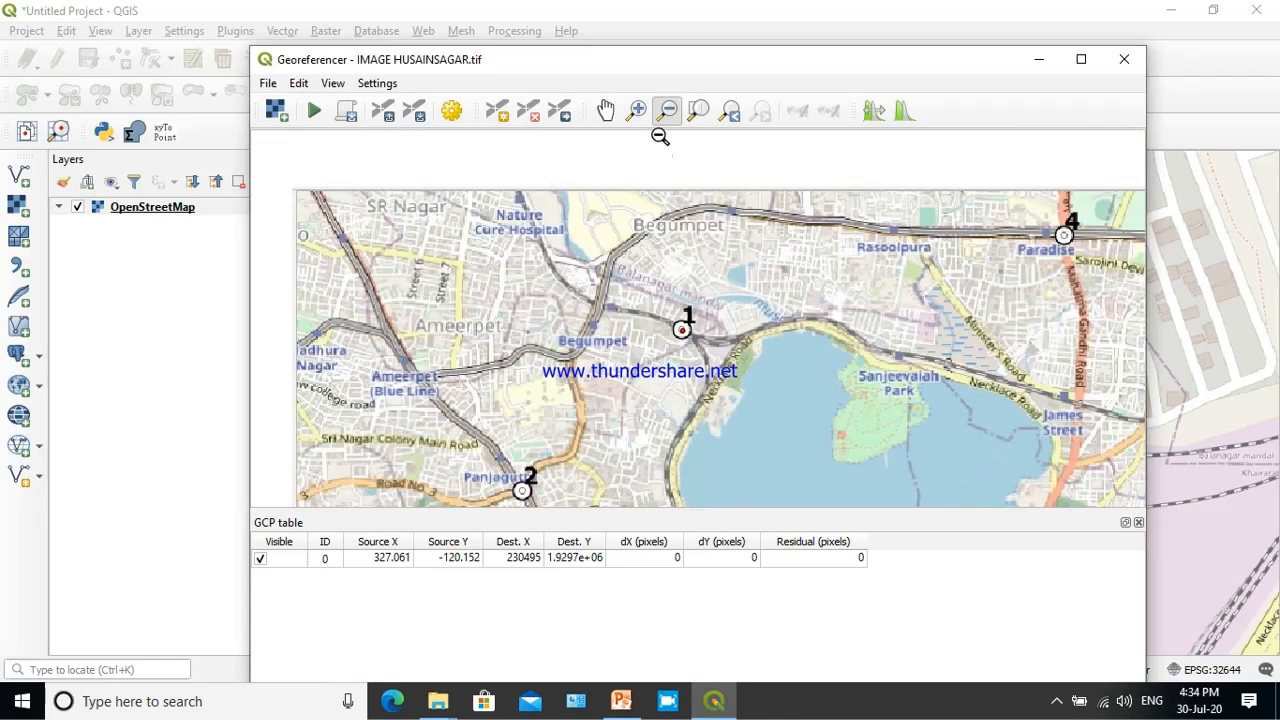
{"action": "left_click", "coordinate": [637, 110]}
{"action": "left_click_drag", "start_coordinate": [484, 468], "coordinate": [543, 508]}
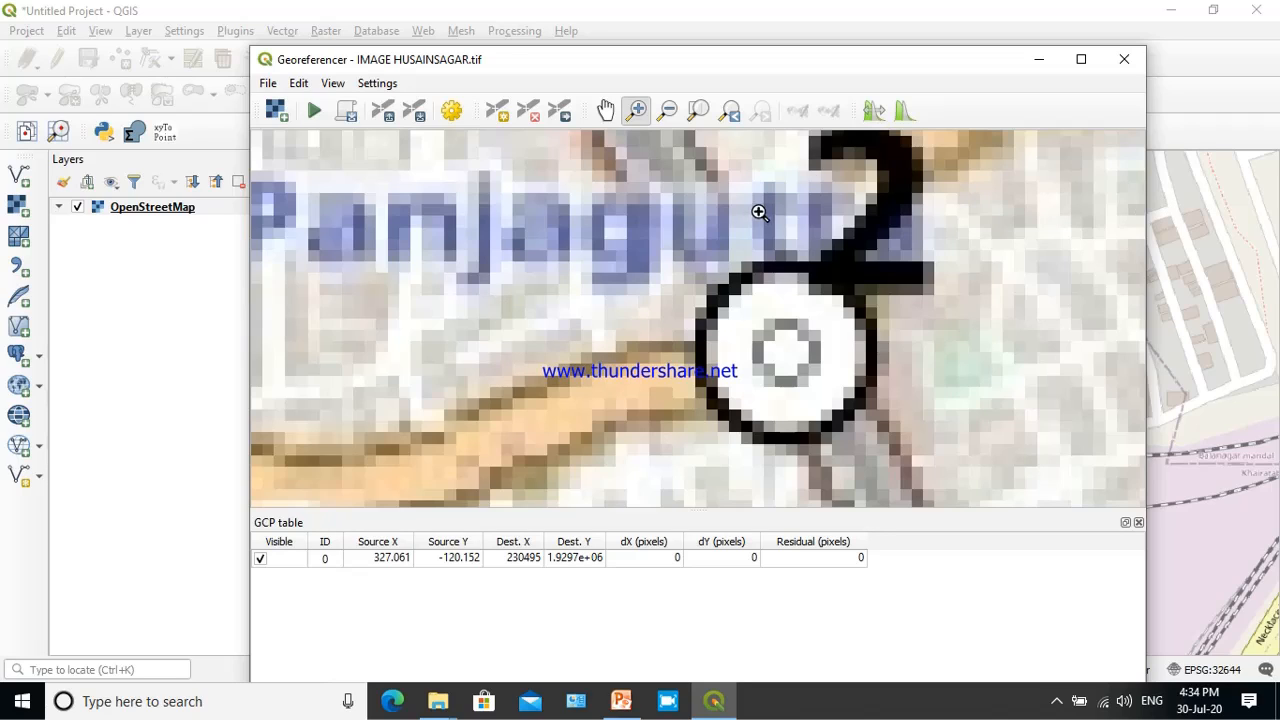
{"action": "left_click", "coordinate": [1168, 88]}
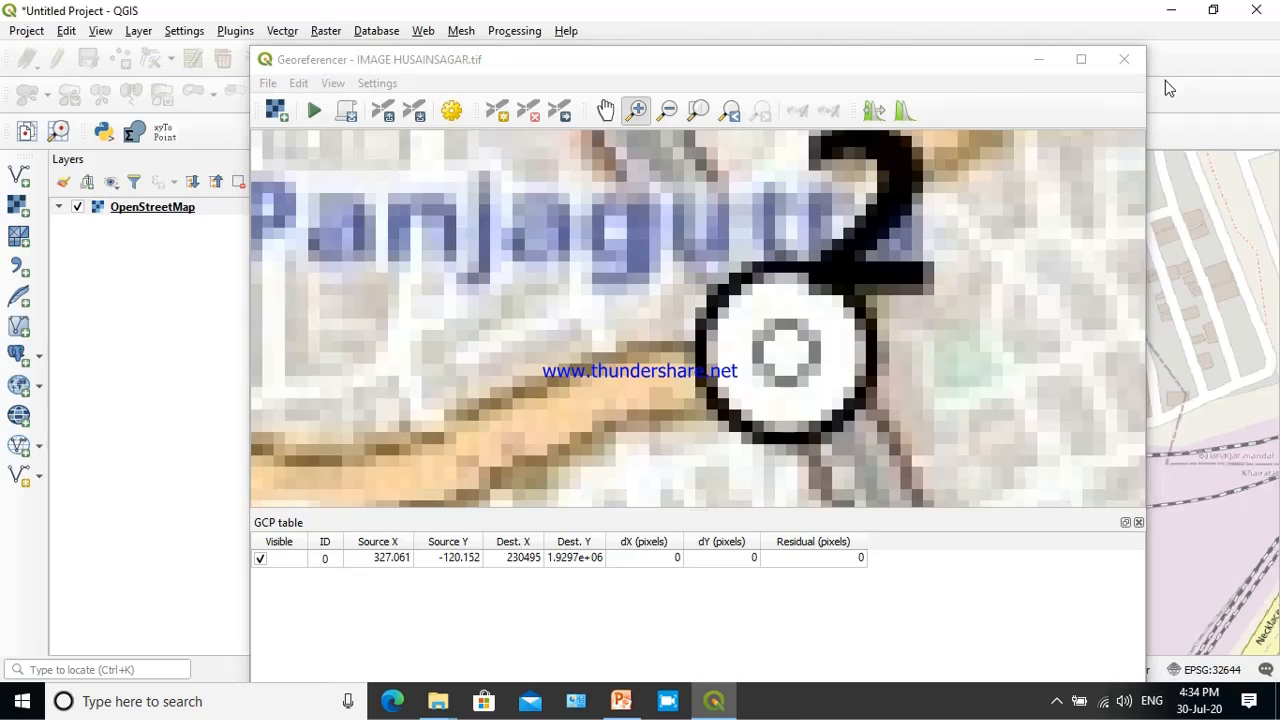
{"action": "left_click", "coordinate": [500, 116]}
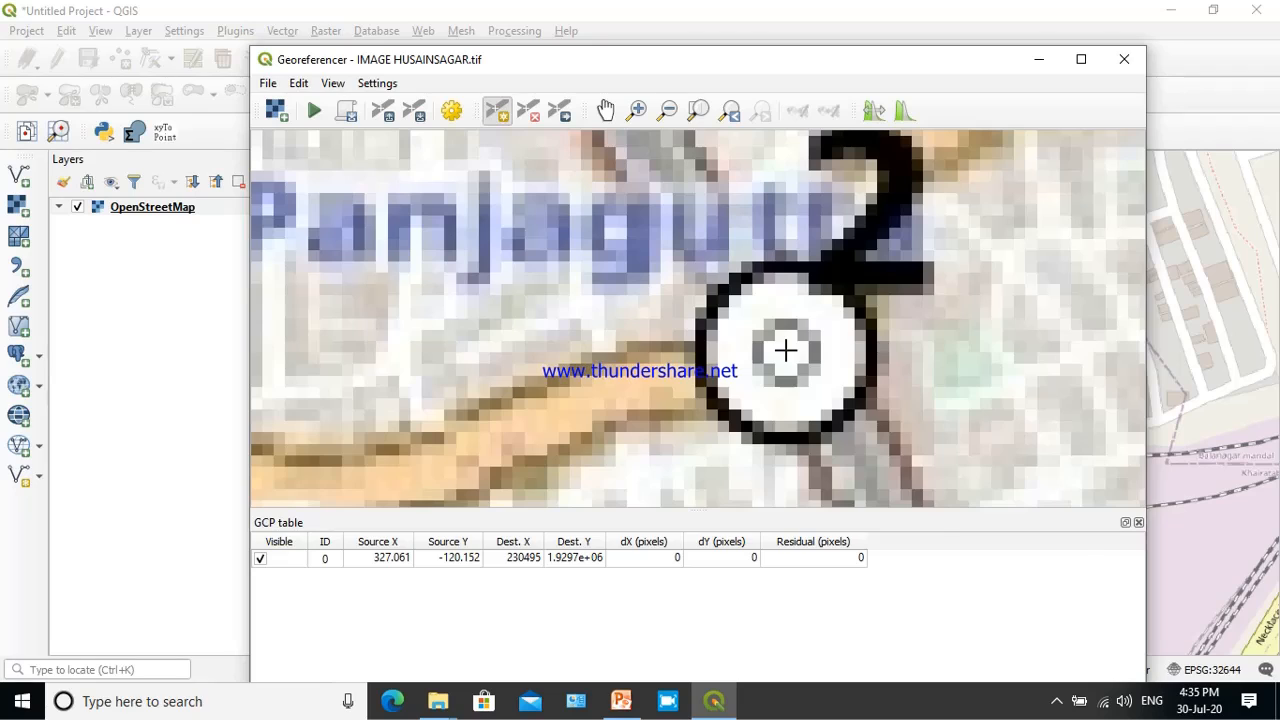
{"action": "left_click", "coordinate": [785, 349]}
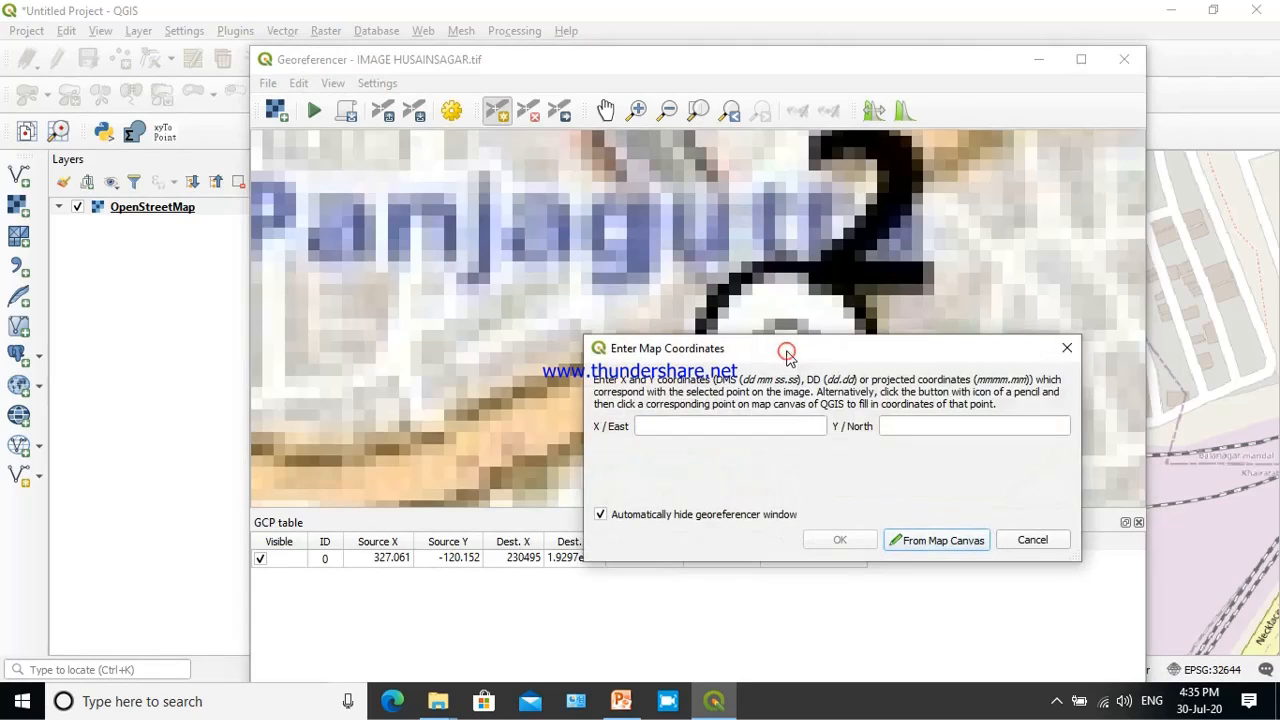
Assign marker 2's coordinates from the map canvas at Punjagutta Junction, where Nagarjuna road meets NH65, about X 229370.5, Y 1928574.2.
{"action": "left_click", "coordinate": [930, 543]}
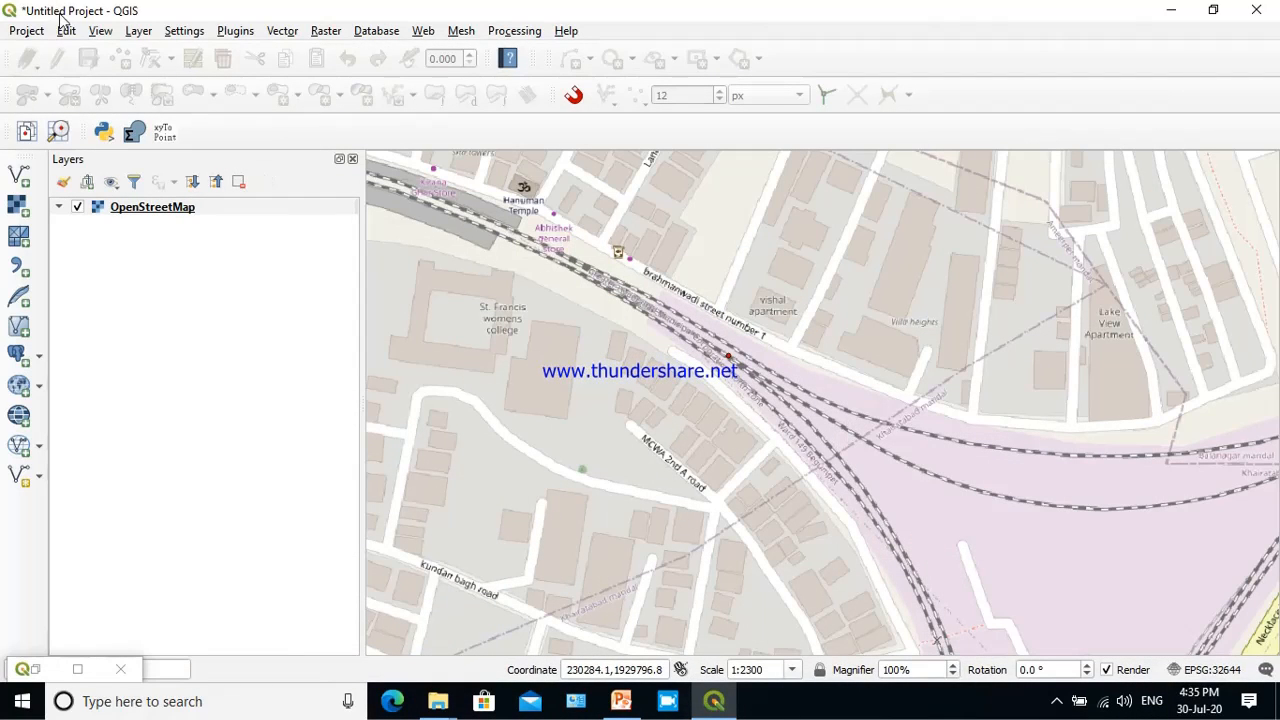
{"action": "left_click", "coordinate": [98, 31]}
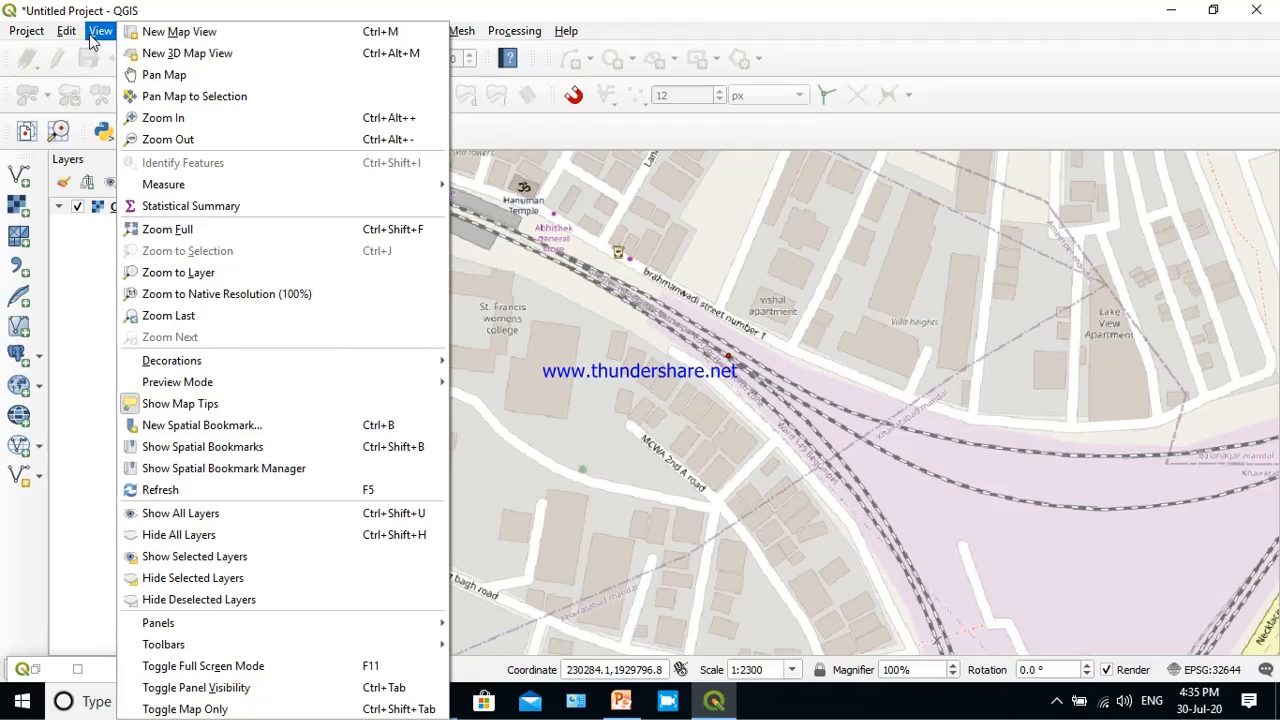
{"action": "left_click", "coordinate": [166, 141]}
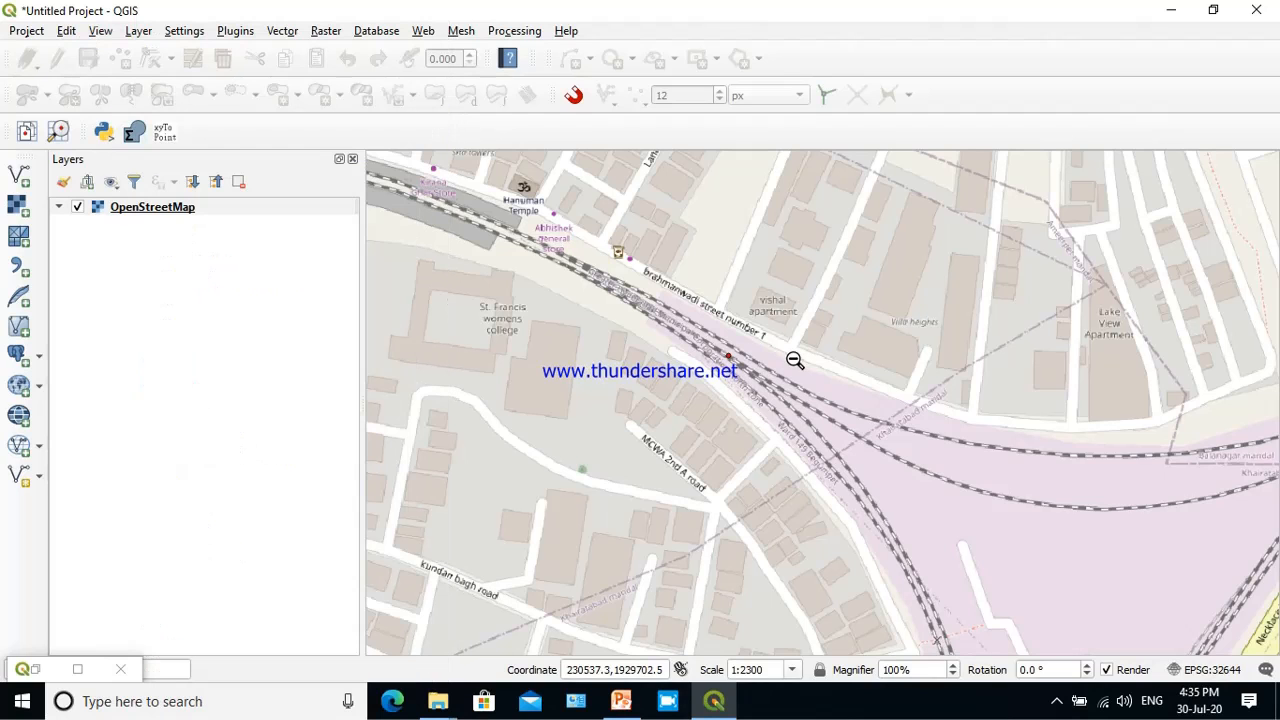
{"action": "left_click", "coordinate": [912, 497]}
{"action": "left_click", "coordinate": [912, 497]}
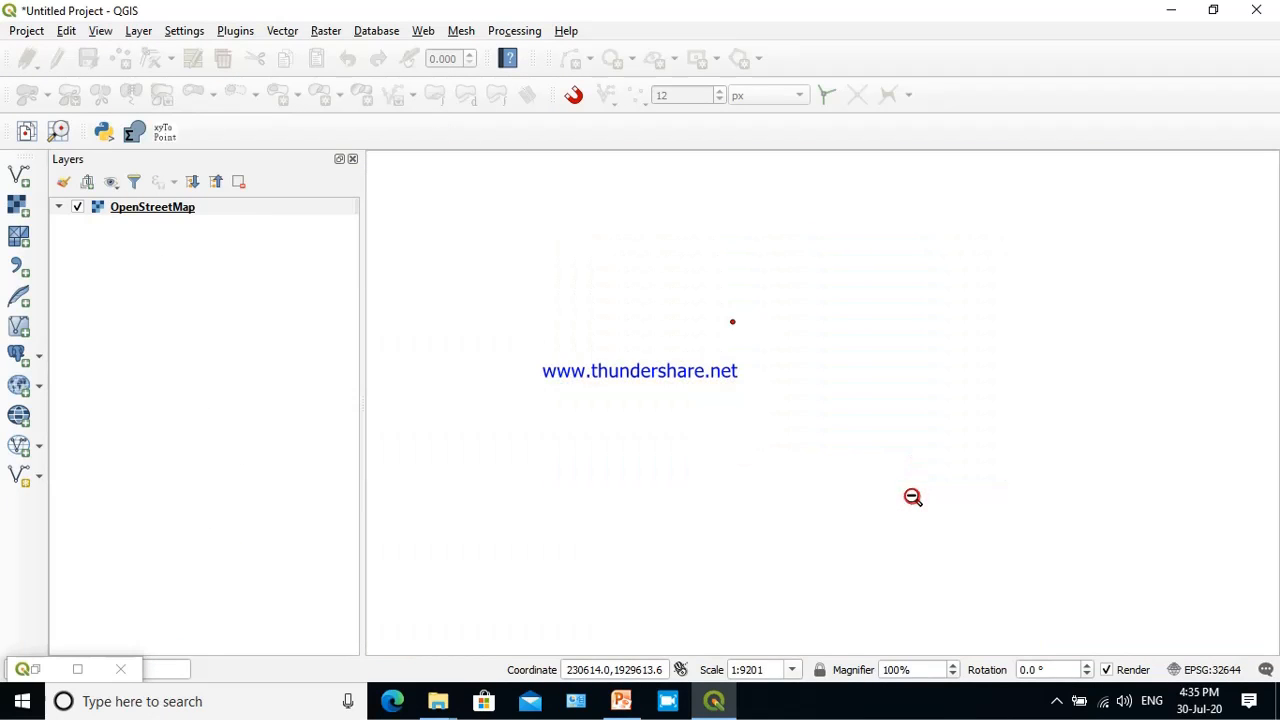
{"action": "left_click", "coordinate": [912, 497]}
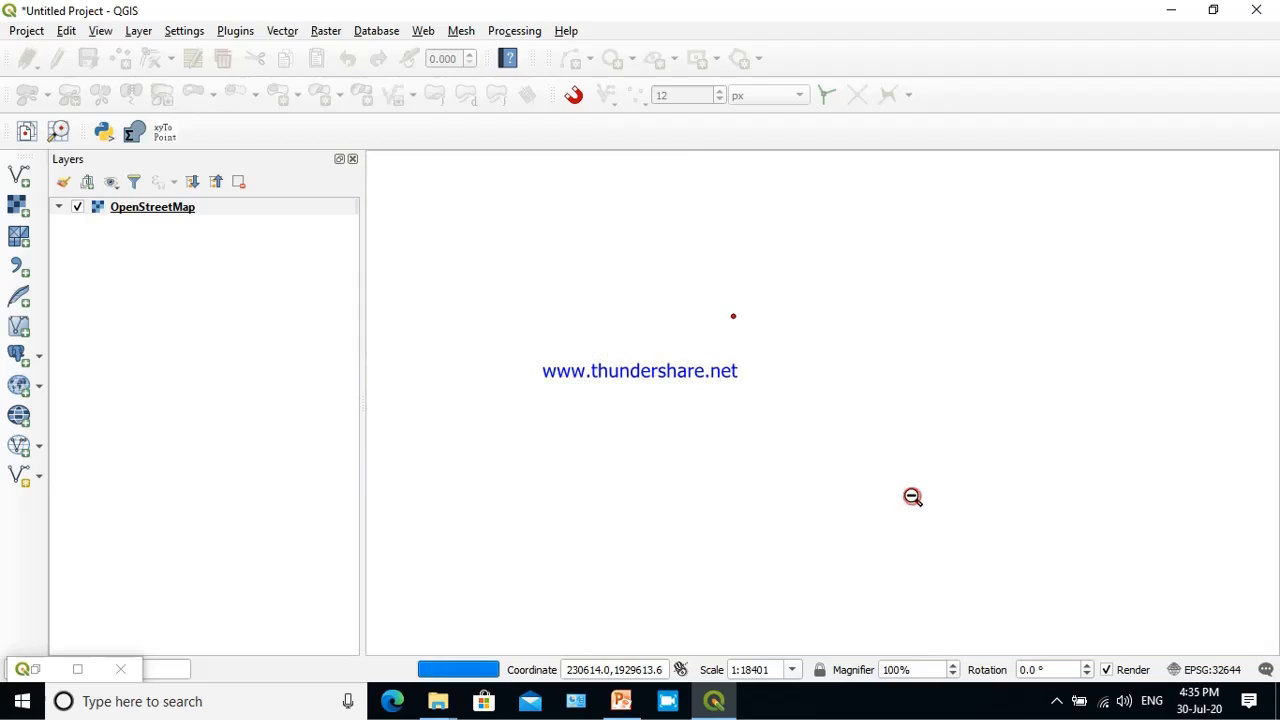
{"action": "left_click", "coordinate": [912, 497]}
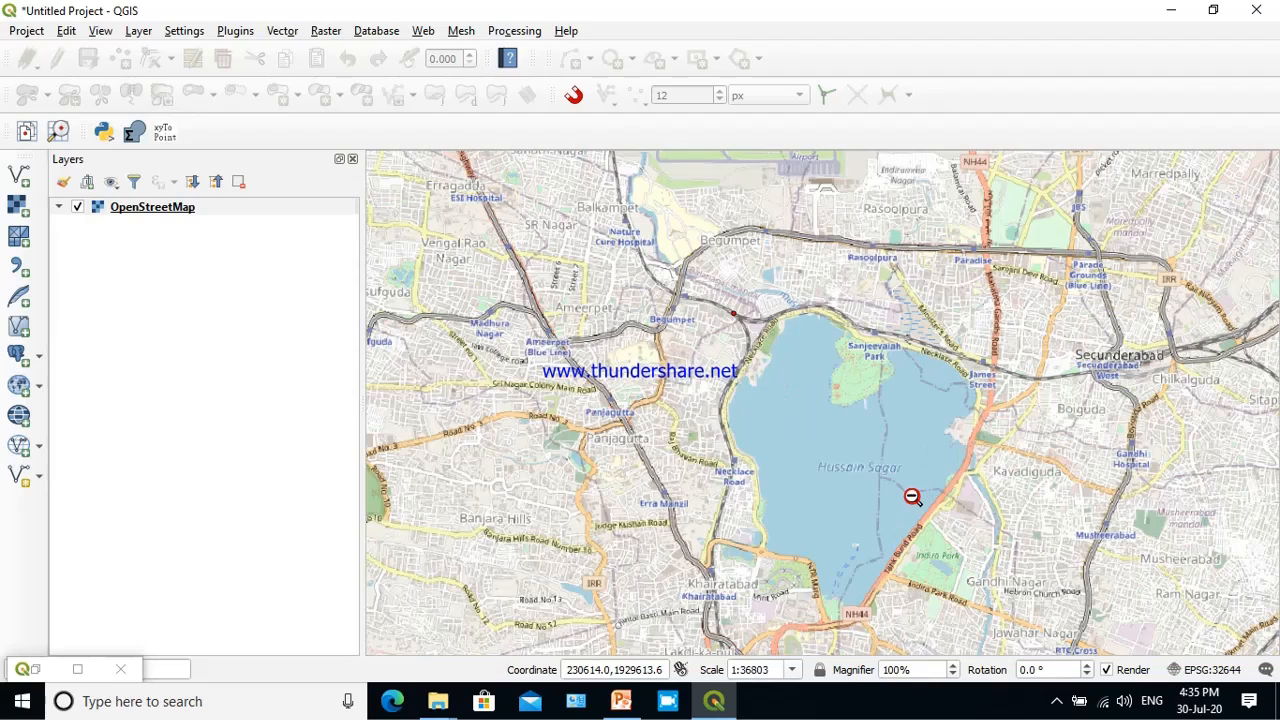
{"action": "left_click", "coordinate": [912, 497]}
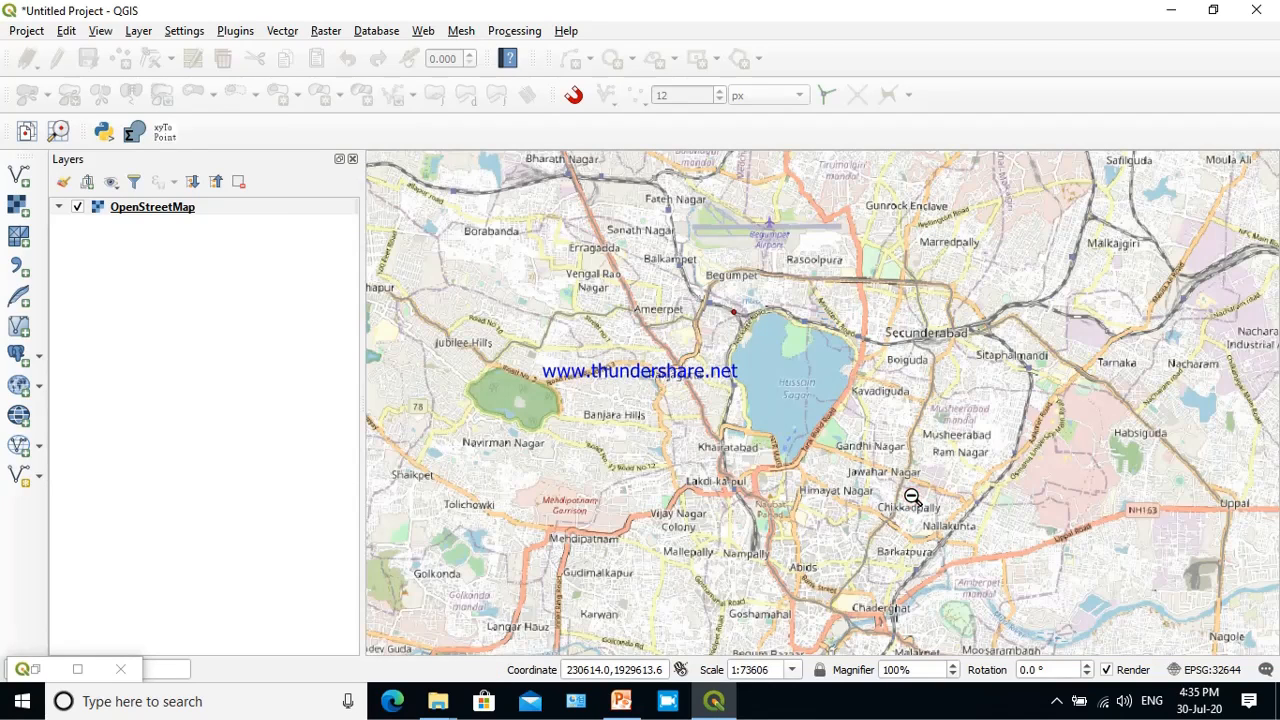
{"action": "left_click", "coordinate": [100, 31]}
{"action": "left_click", "coordinate": [165, 133]}
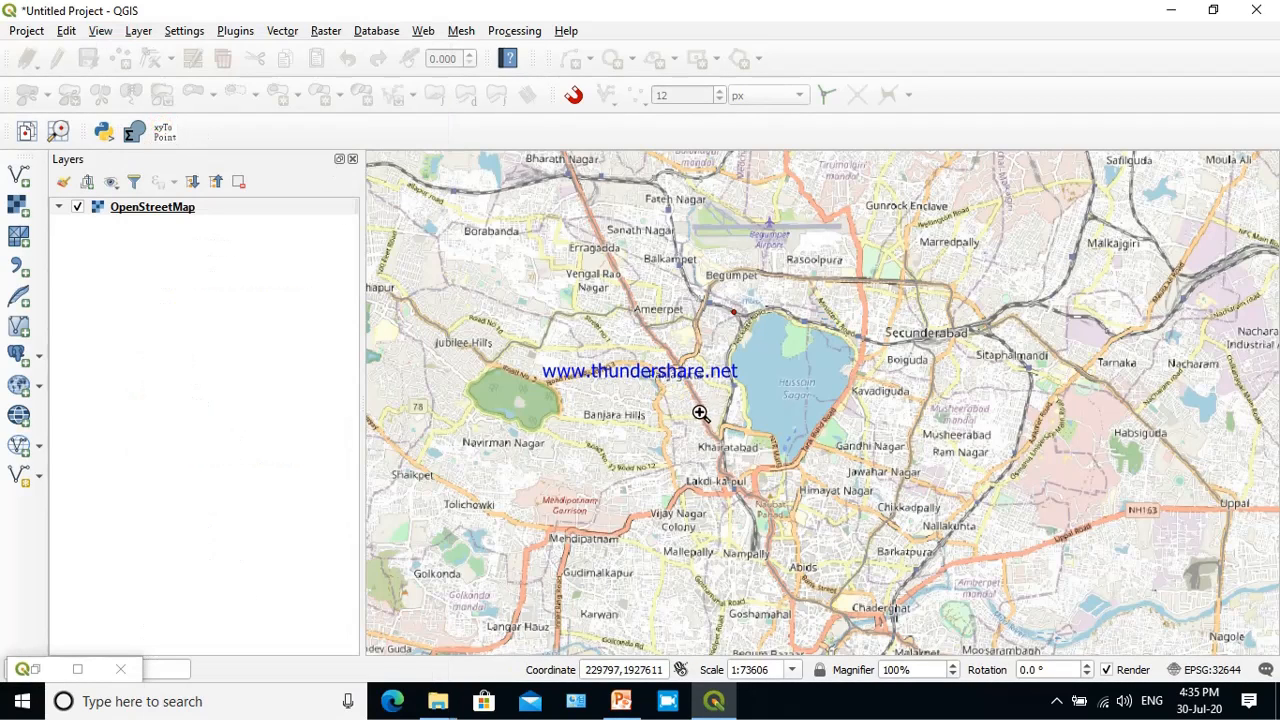
{"action": "left_click_drag", "start_coordinate": [663, 353], "coordinate": [698, 376]}
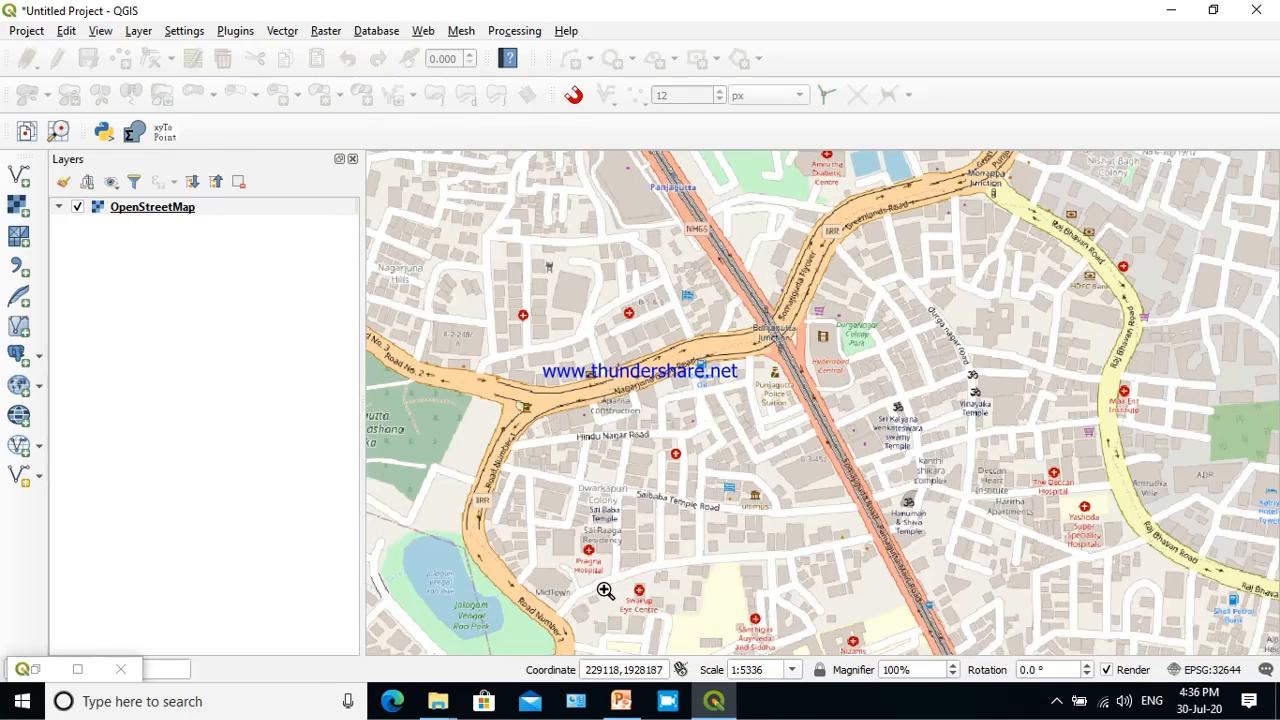
{"action": "left_click", "coordinate": [79, 670]}
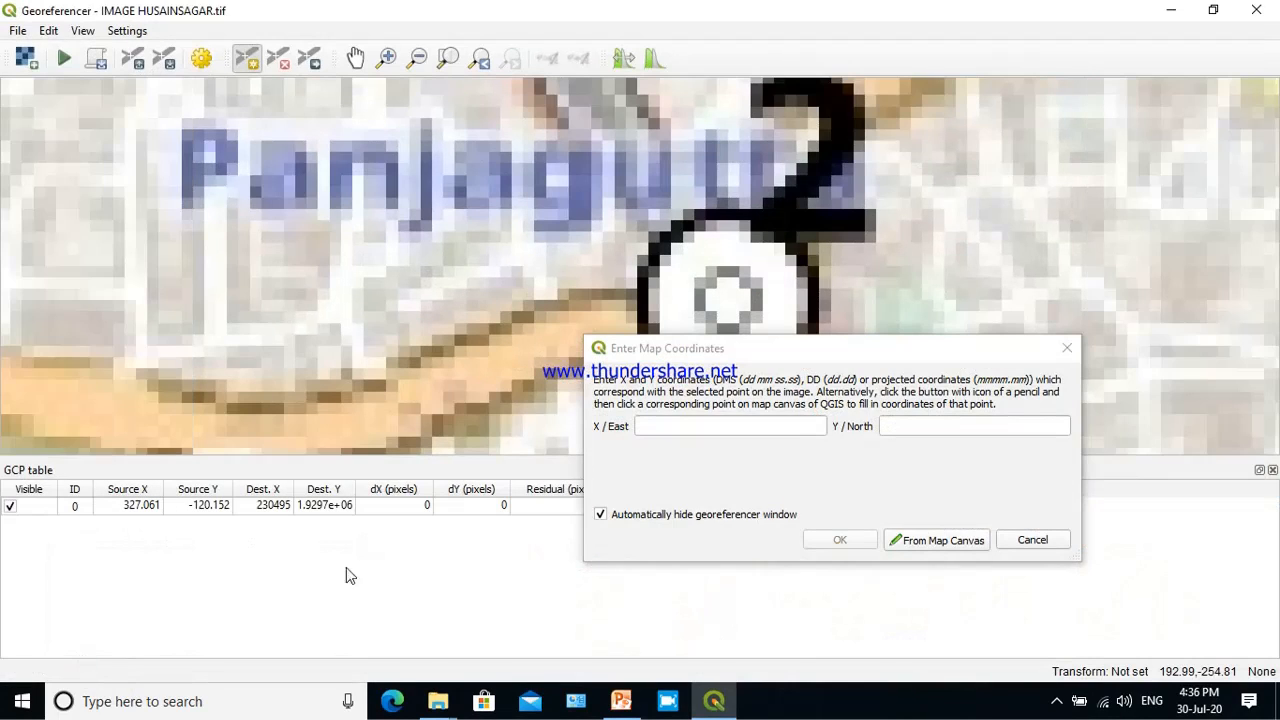
{"action": "left_click", "coordinate": [923, 545]}
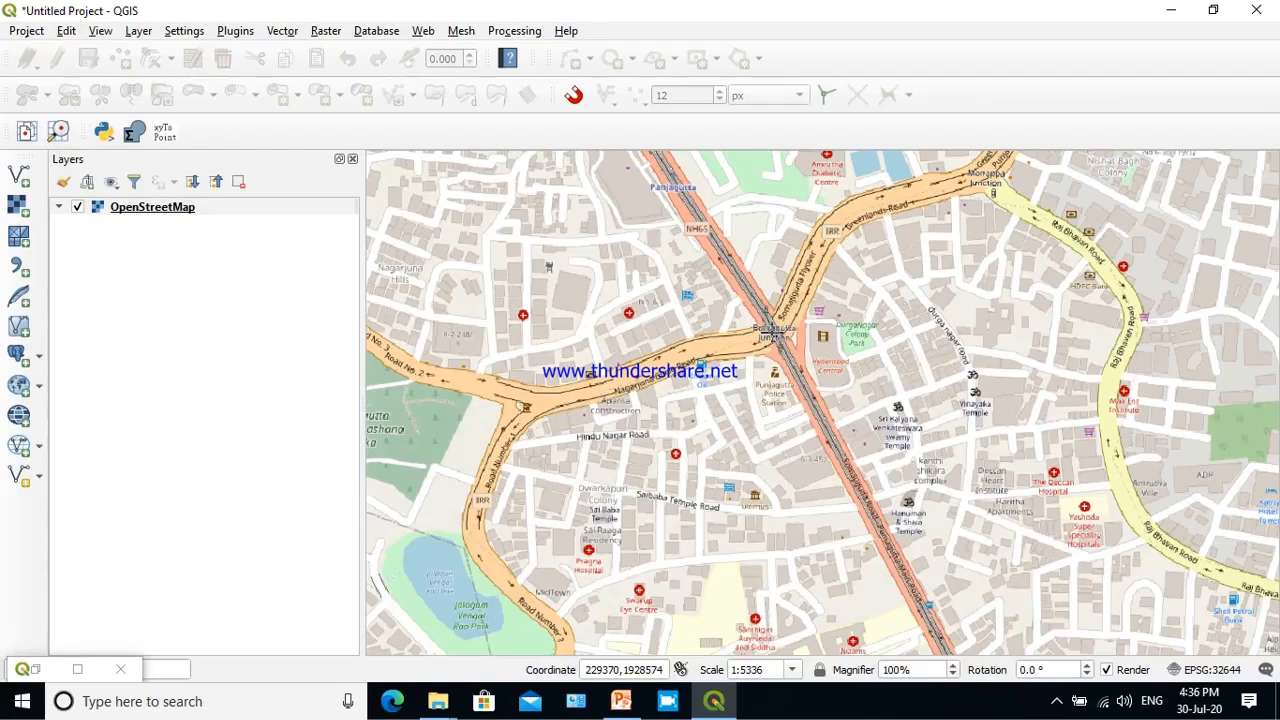
{"action": "left_click", "coordinate": [773, 334]}
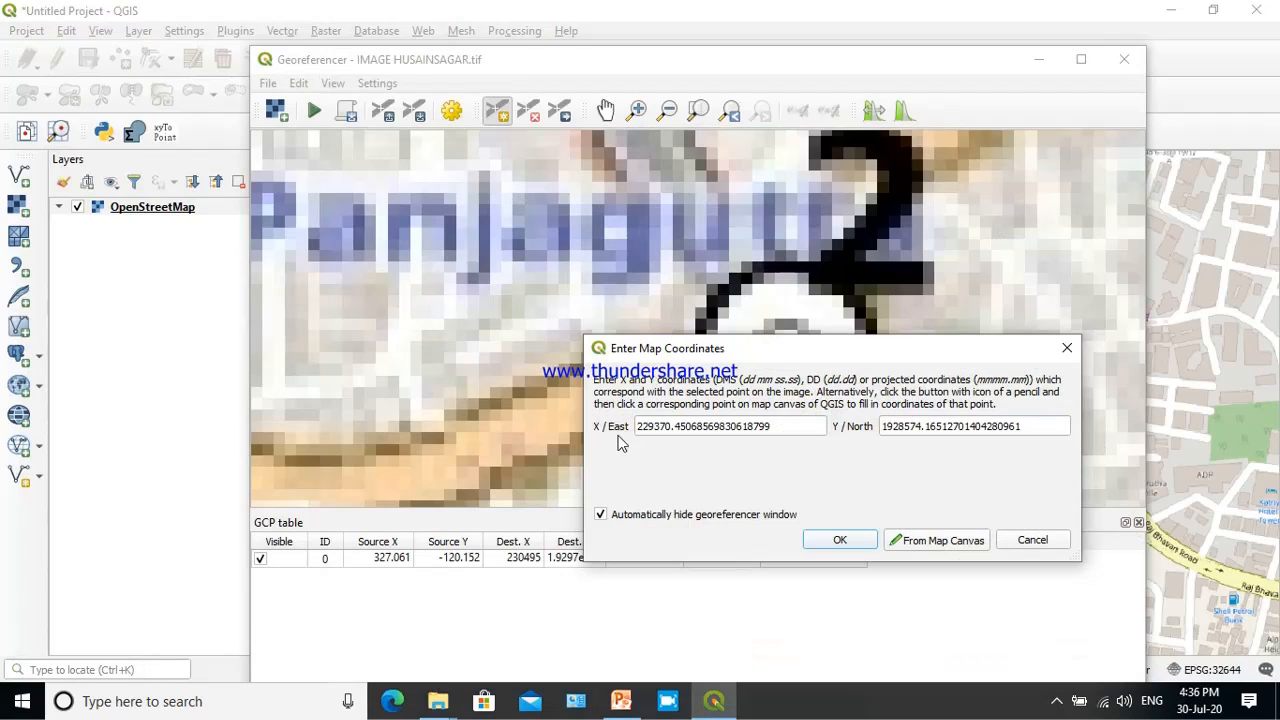
{"action": "key", "text": "Return"}
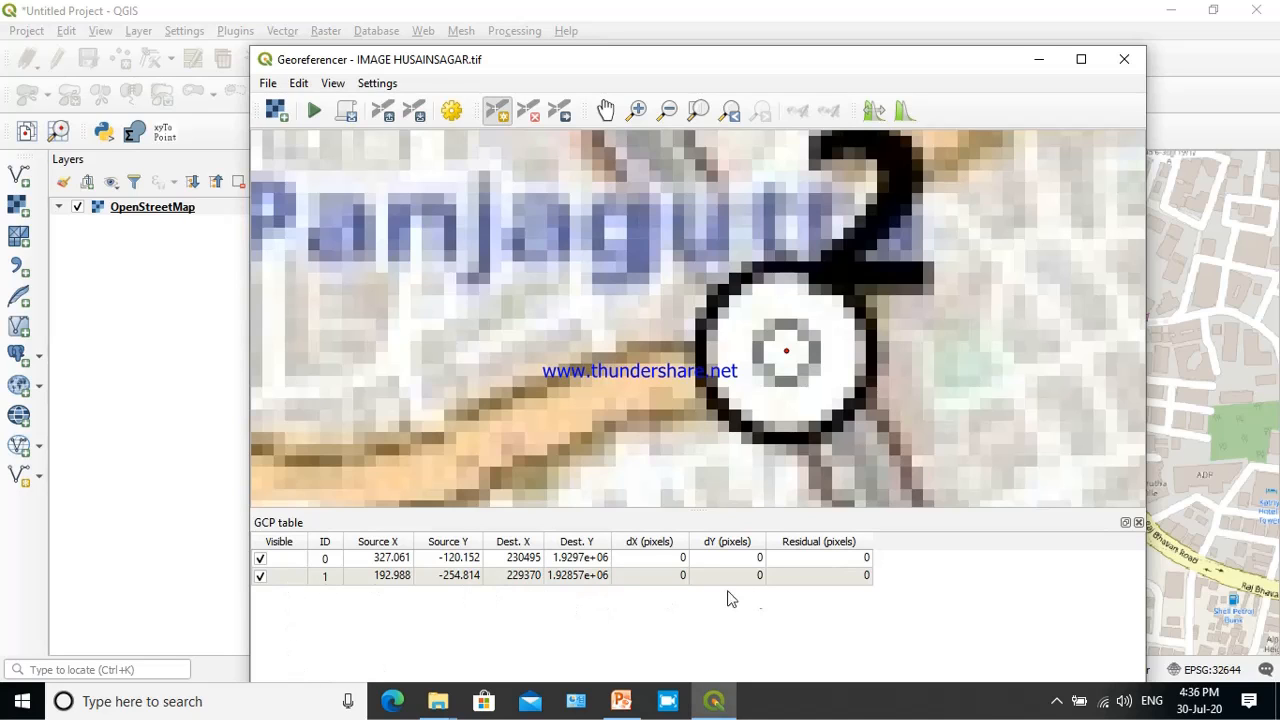
Place a ground control point at the centre of marker 3 on the image, northeast of Khairatabad by the lake.
{"action": "left_click", "coordinate": [667, 110]}
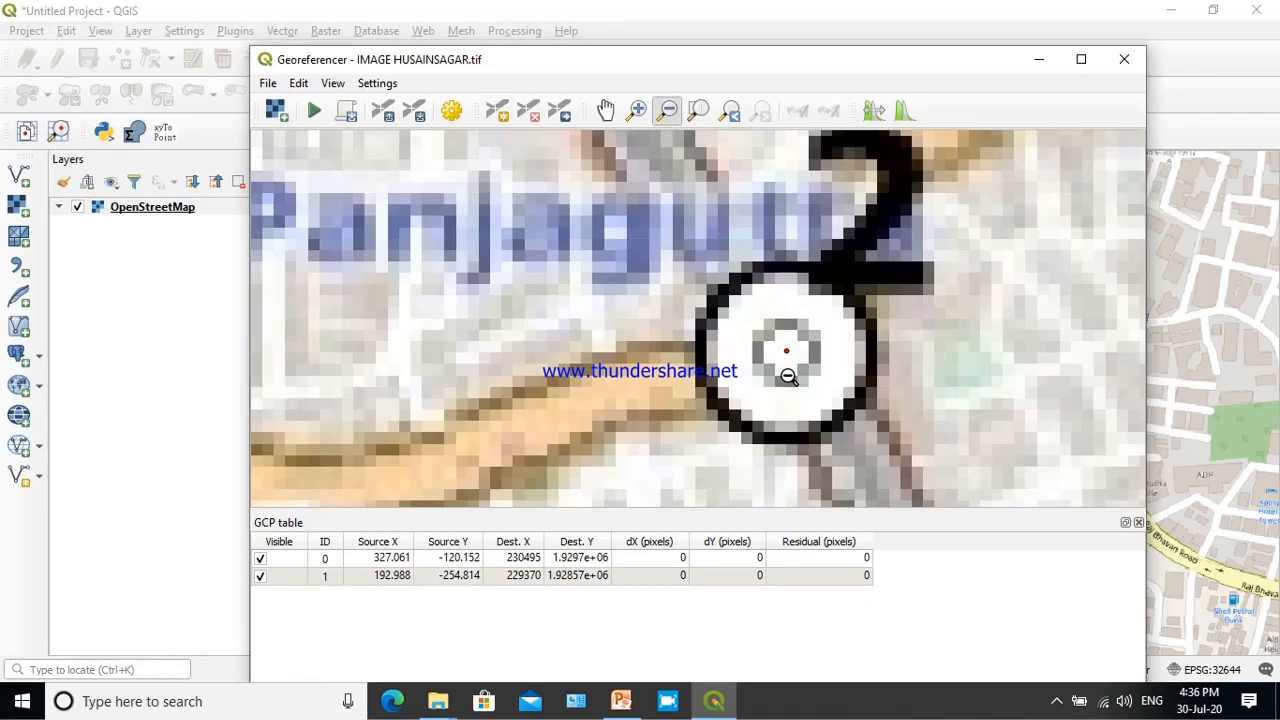
{"action": "left_click", "coordinate": [786, 374]}
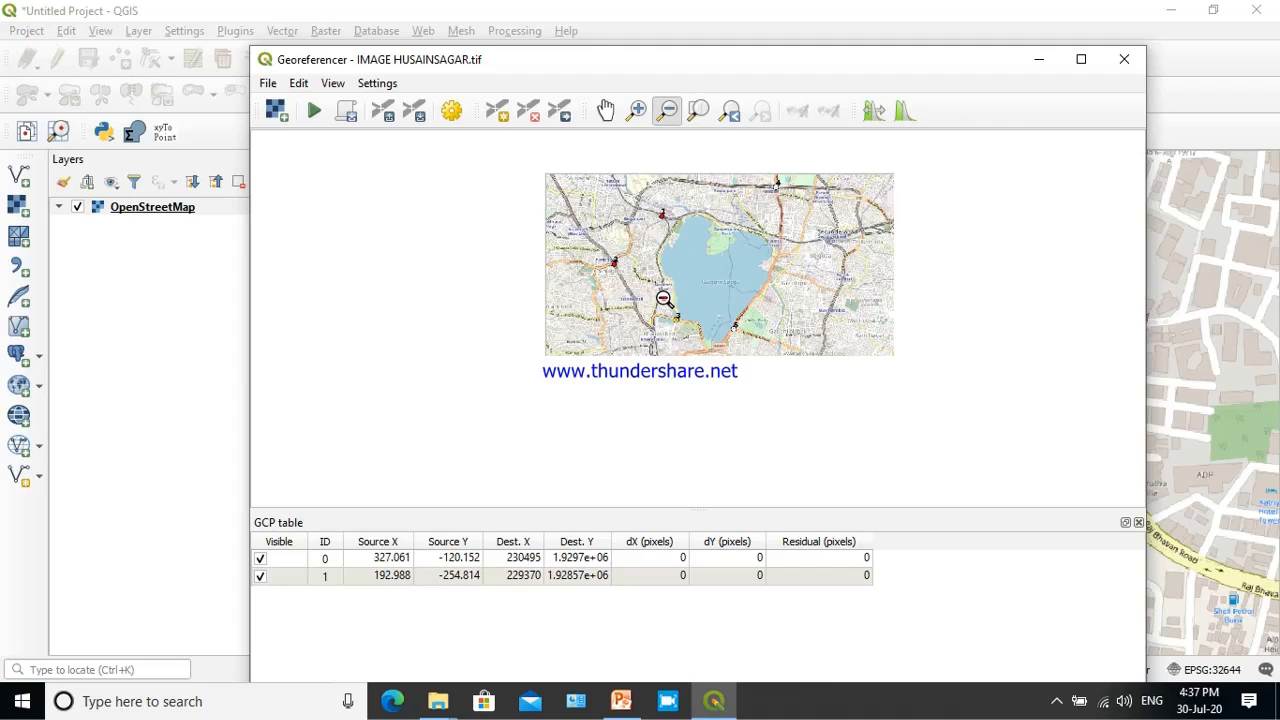
{"action": "left_click_drag", "start_coordinate": [663, 300], "coordinate": [693, 338]}
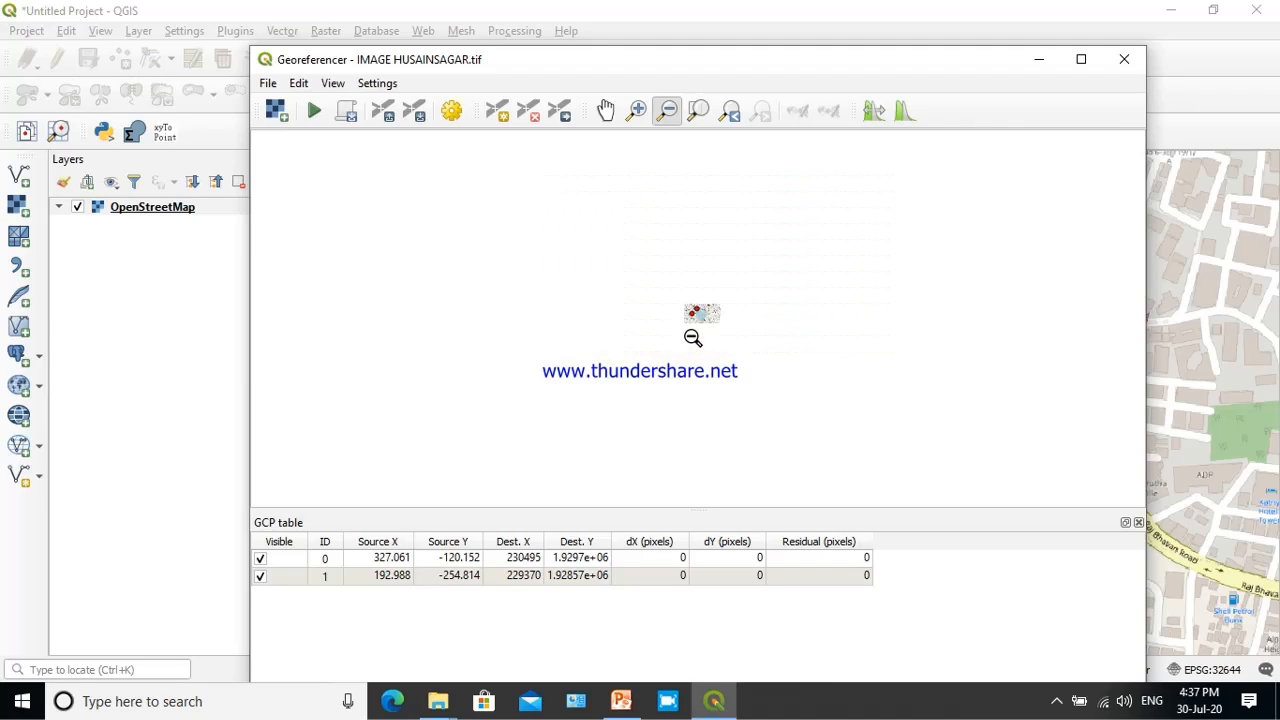
{"action": "left_click", "coordinate": [637, 110]}
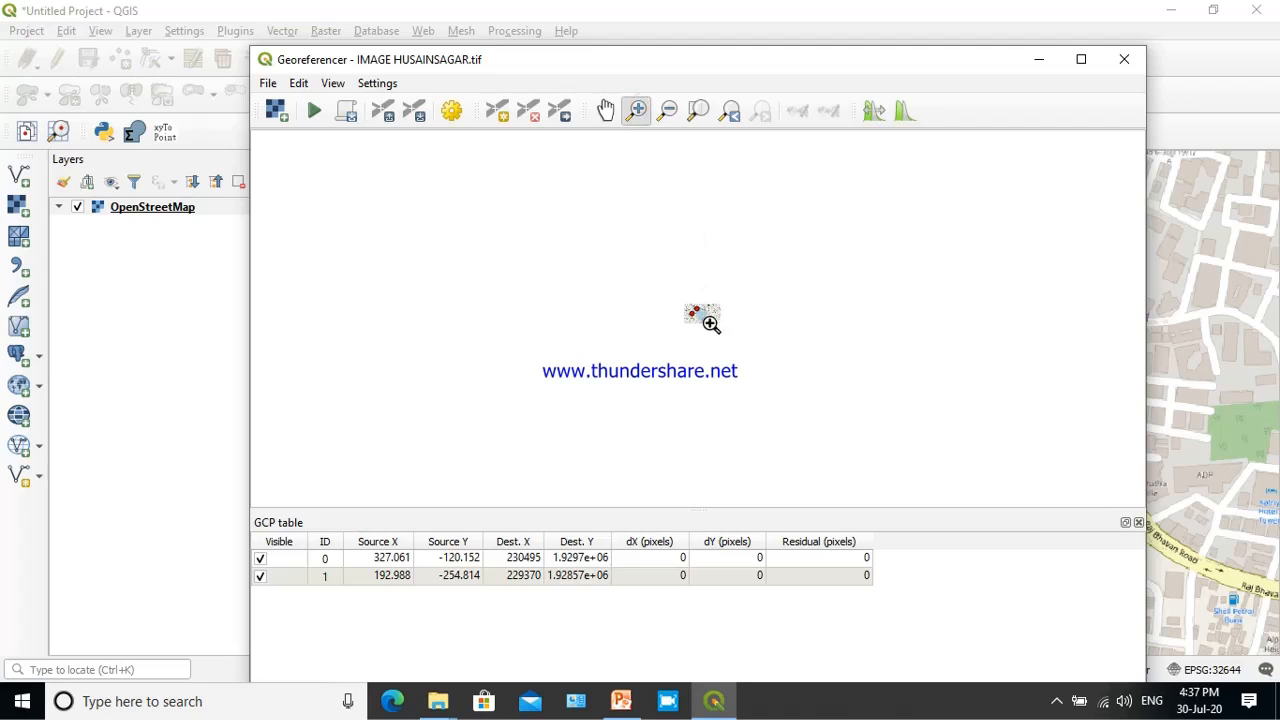
{"action": "left_click_drag", "start_coordinate": [689, 309], "coordinate": [717, 346]}
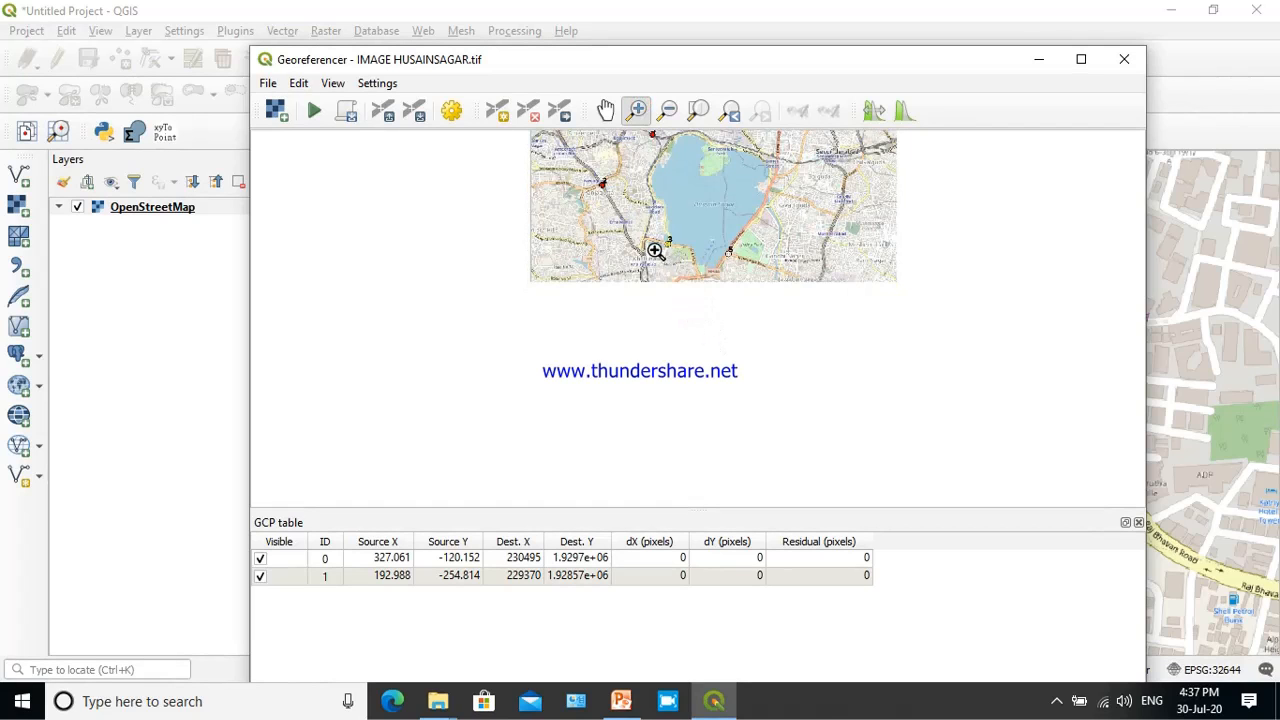
{"action": "left_click_drag", "start_coordinate": [651, 220], "coordinate": [688, 270]}
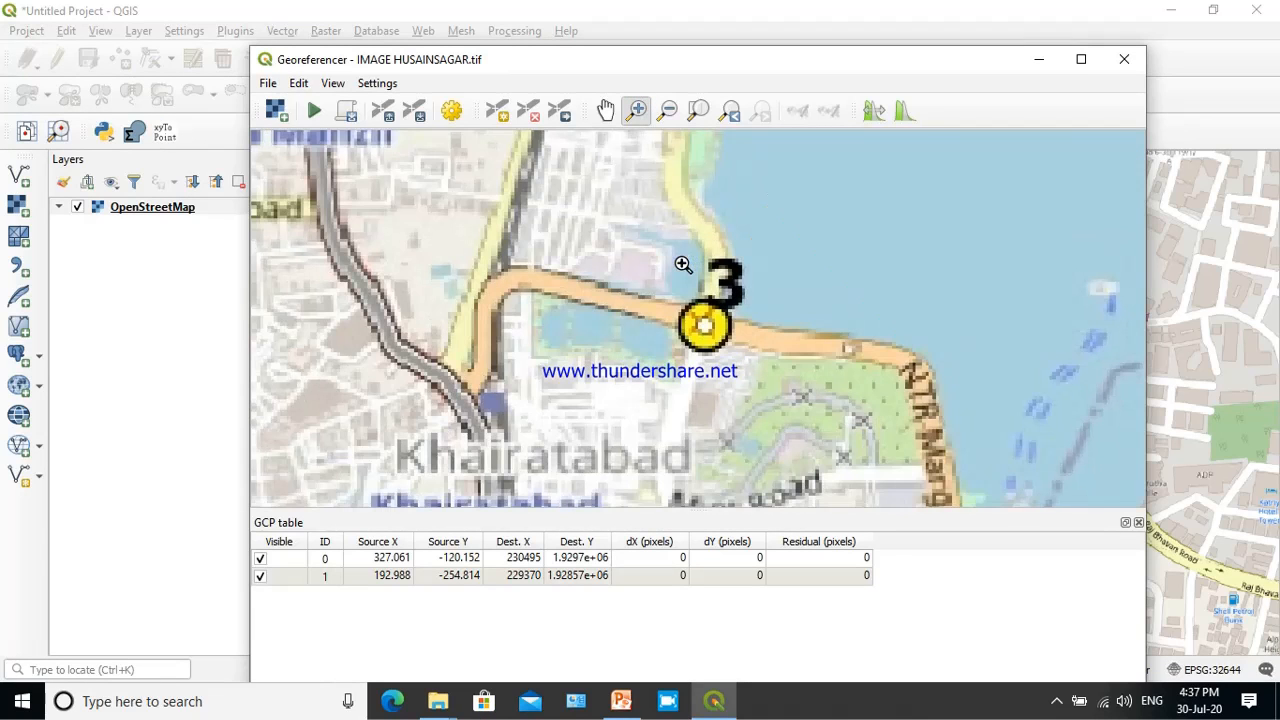
{"action": "left_click_drag", "start_coordinate": [633, 239], "coordinate": [785, 403]}
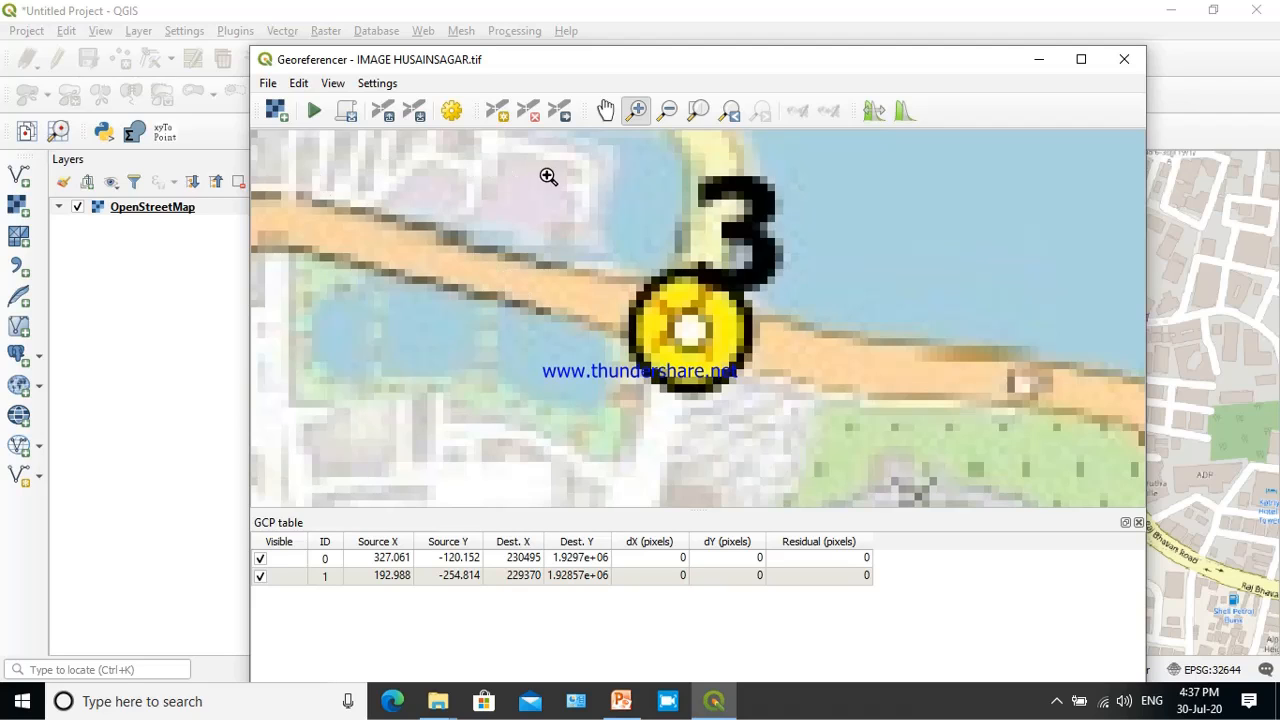
{"action": "left_click", "coordinate": [497, 110]}
{"action": "left_click", "coordinate": [686, 330]}
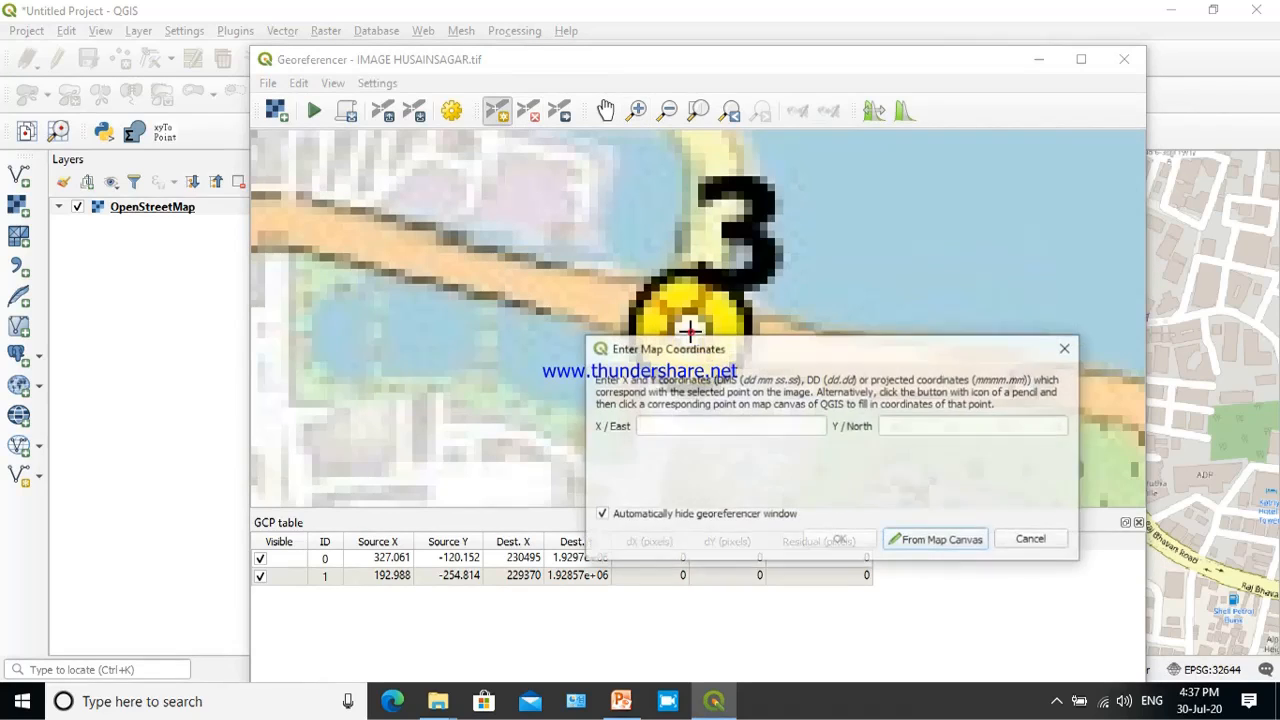
Assign marker 3's coordinates from the map canvas at the centre of the roundabout west of NTR Marg, about X 230788.9, Y 1927226.1.
{"action": "left_click", "coordinate": [930, 540]}
{"action": "left_click", "coordinate": [101, 31]}
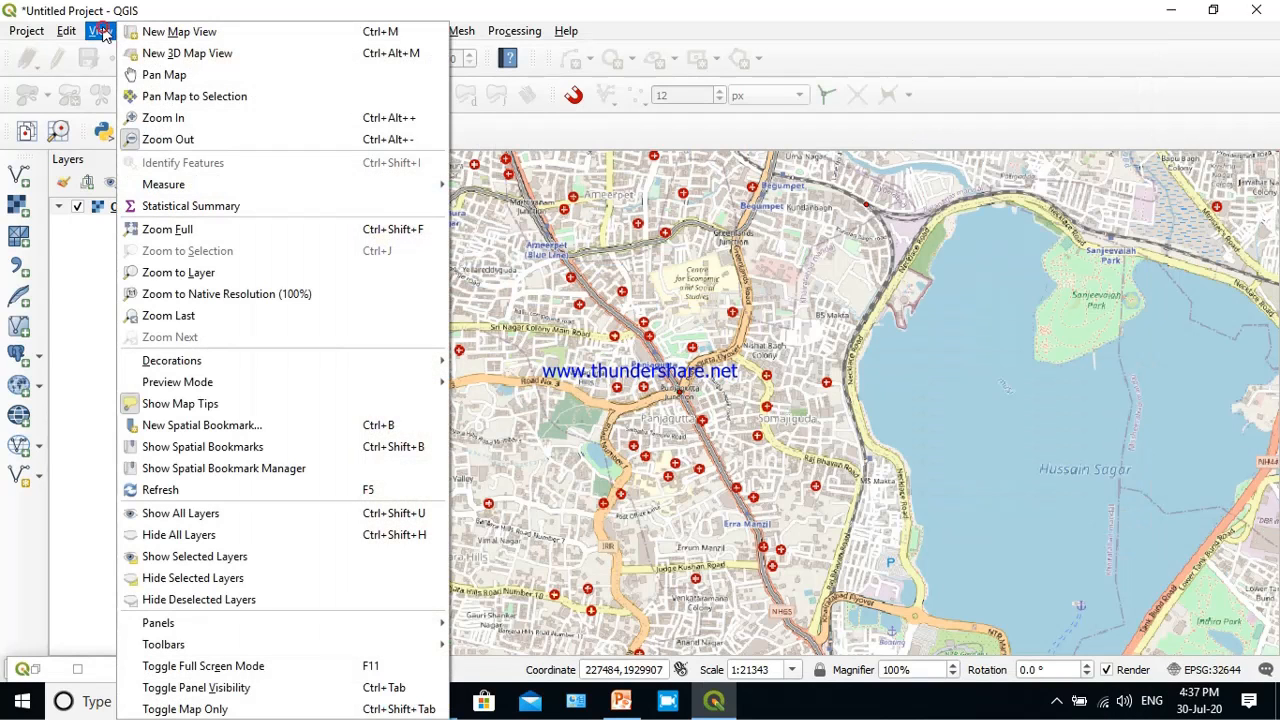
{"action": "left_click", "coordinate": [163, 117]}
{"action": "left_click_drag", "start_coordinate": [789, 442], "coordinate": [837, 508]}
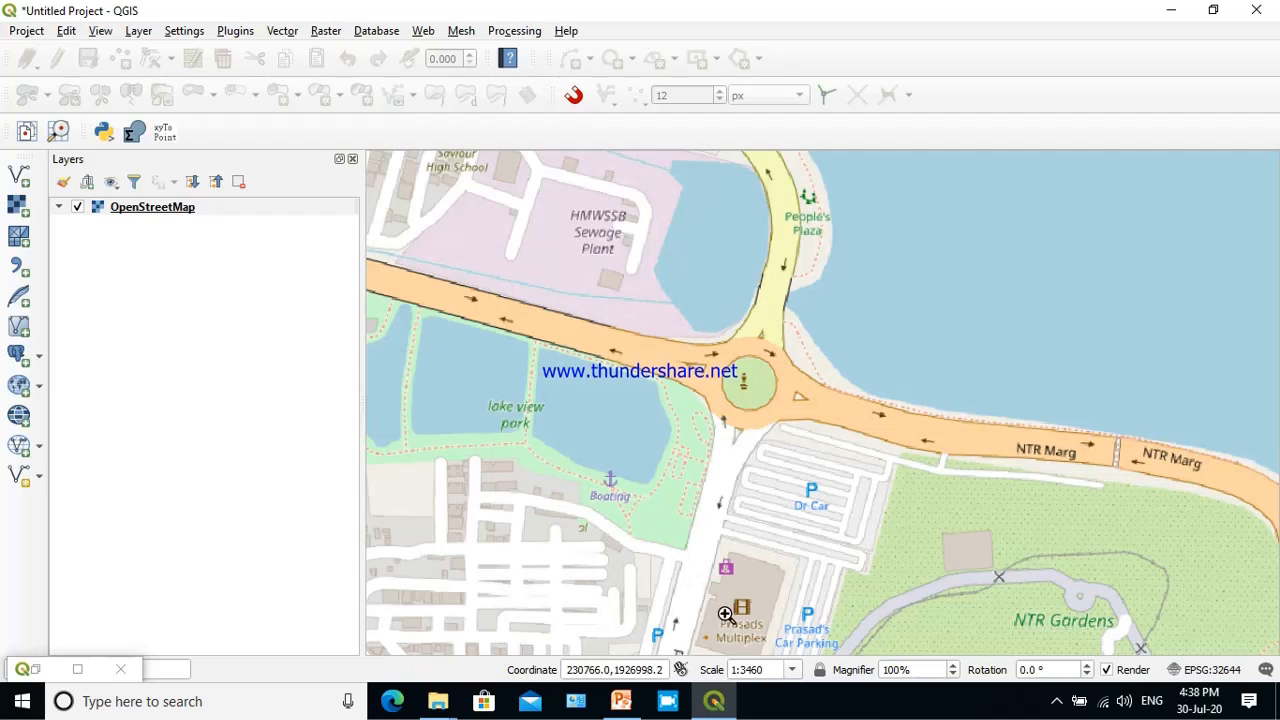
{"action": "left_click", "coordinate": [76, 669]}
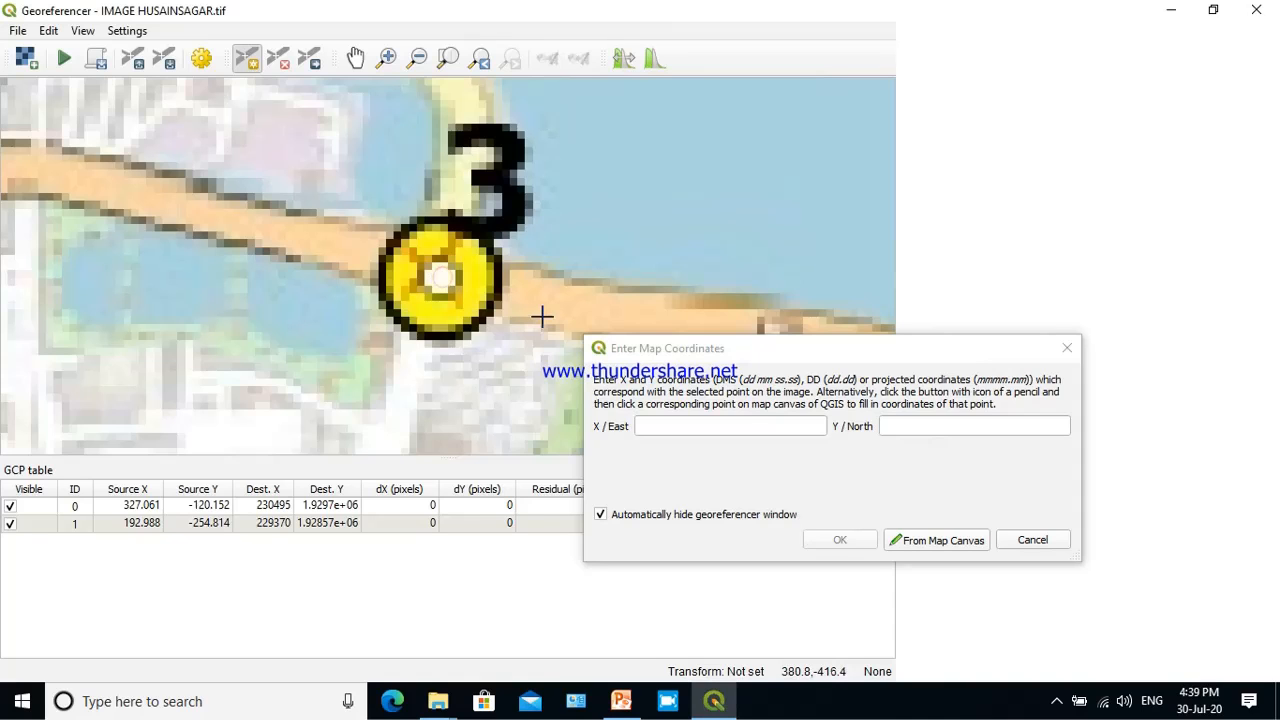
{"action": "left_click", "coordinate": [899, 546]}
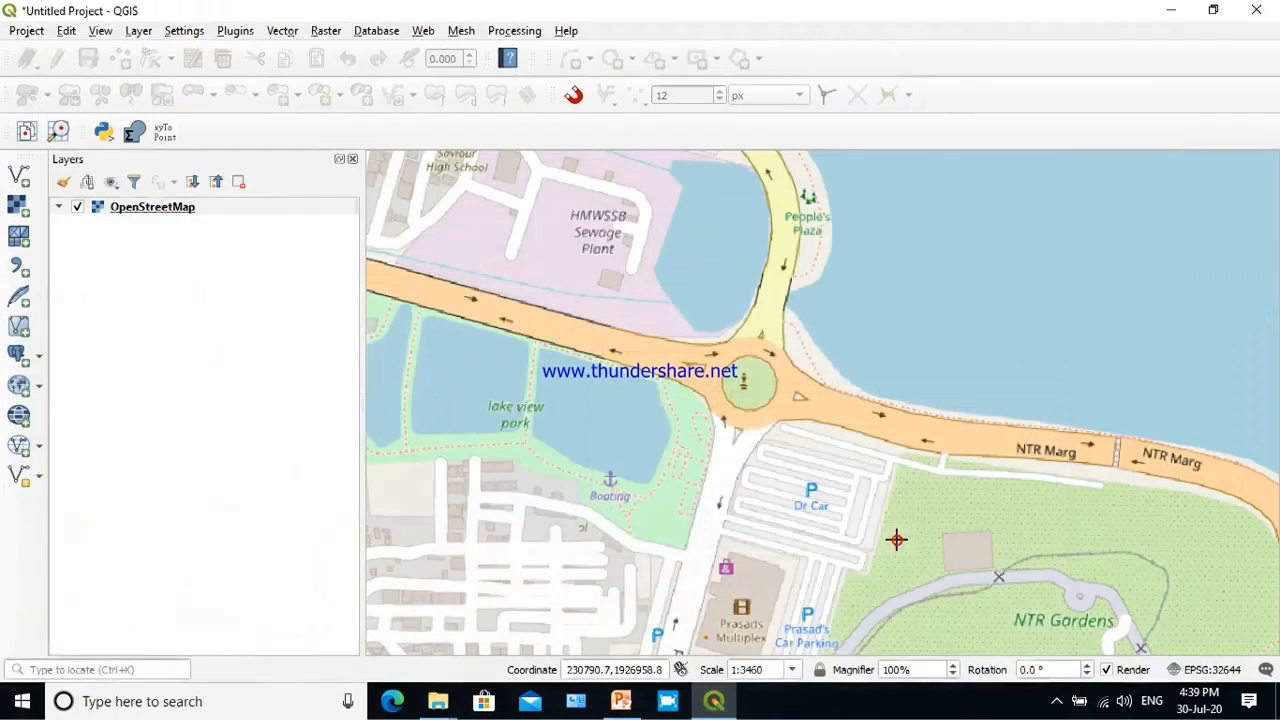
{"action": "left_click", "coordinate": [748, 380]}
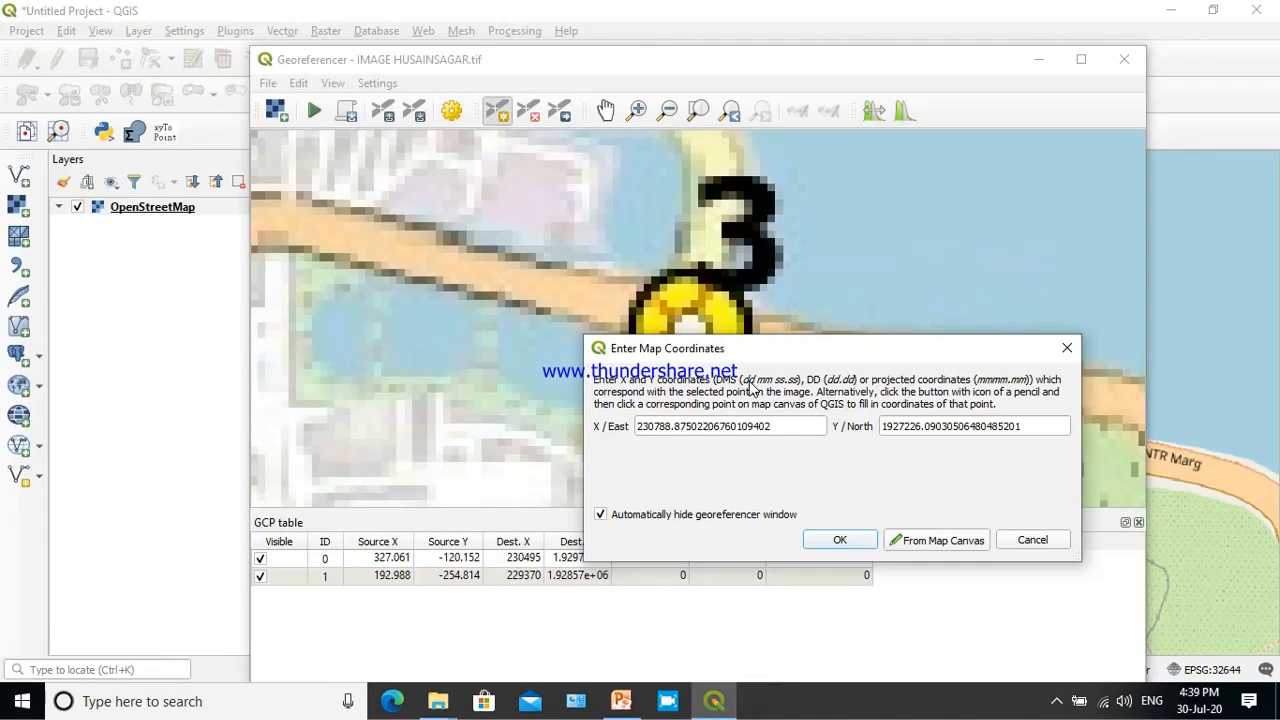
{"action": "left_click", "coordinate": [850, 548]}
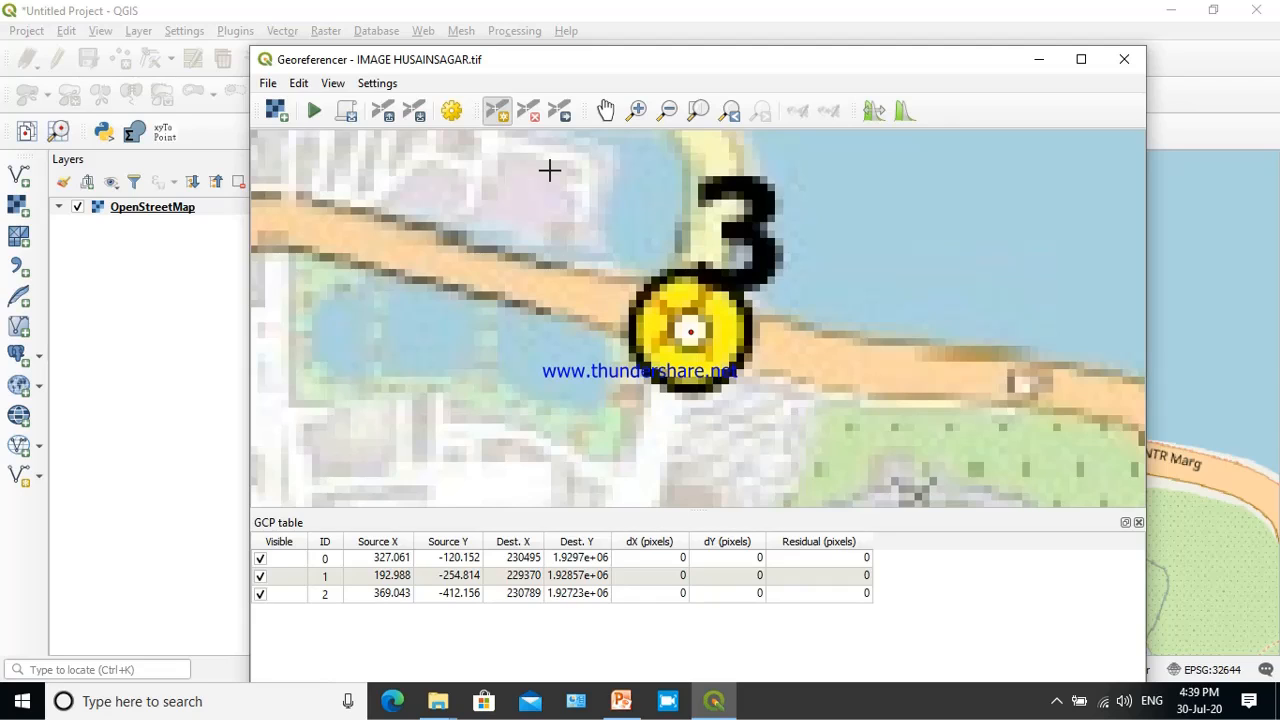
Place a ground control point at the centre of marker 4 near Paradise on the image.
{"action": "left_click", "coordinate": [668, 112]}
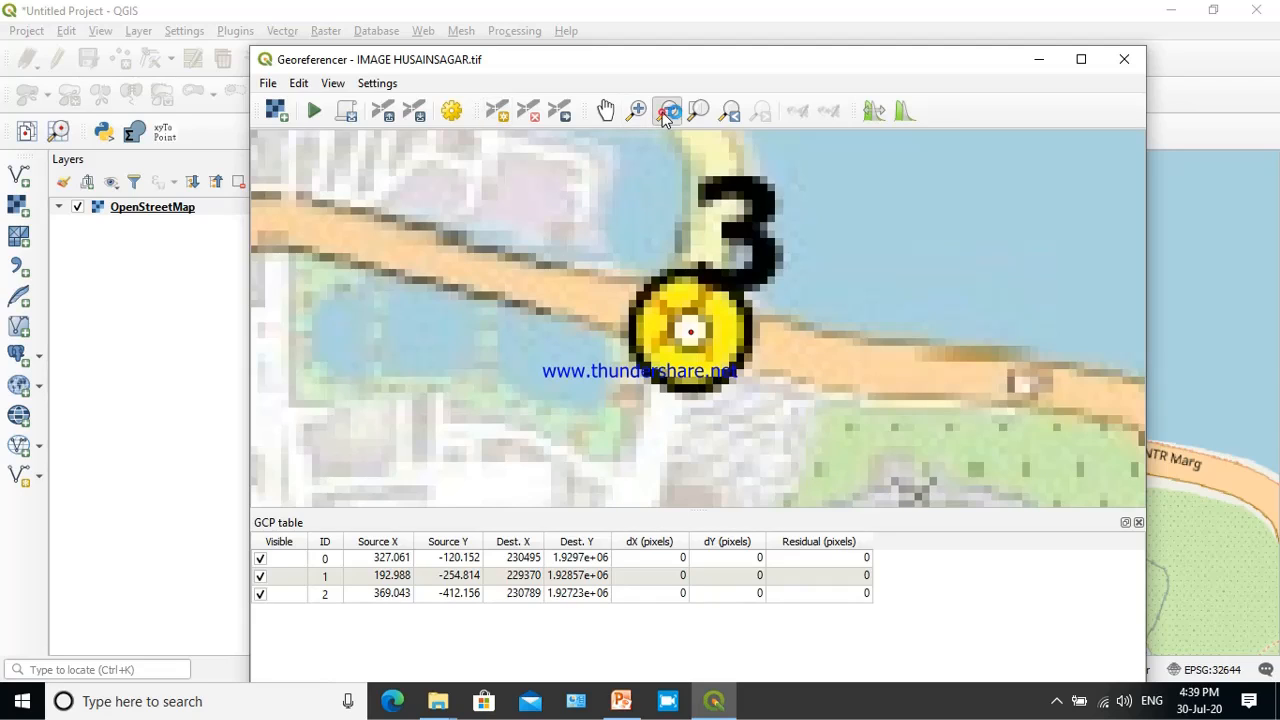
{"action": "left_click", "coordinate": [872, 285]}
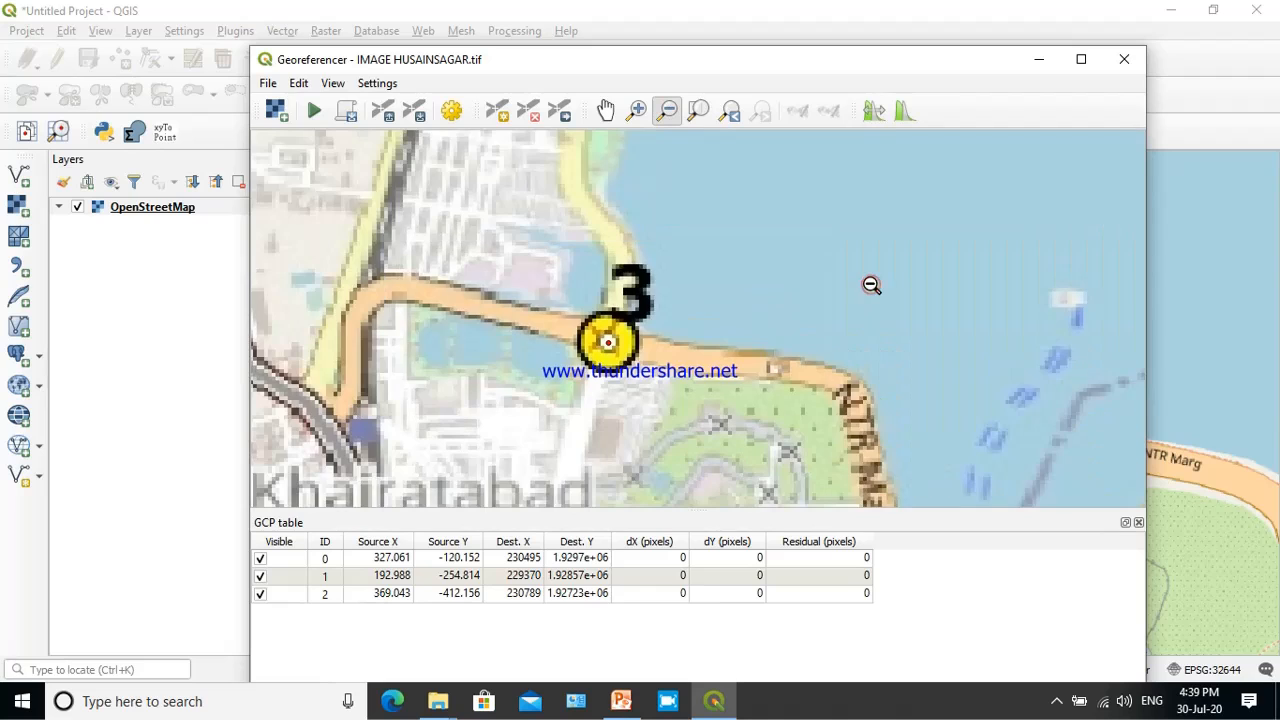
{"action": "left_click", "coordinate": [872, 285]}
{"action": "left_click", "coordinate": [872, 285]}
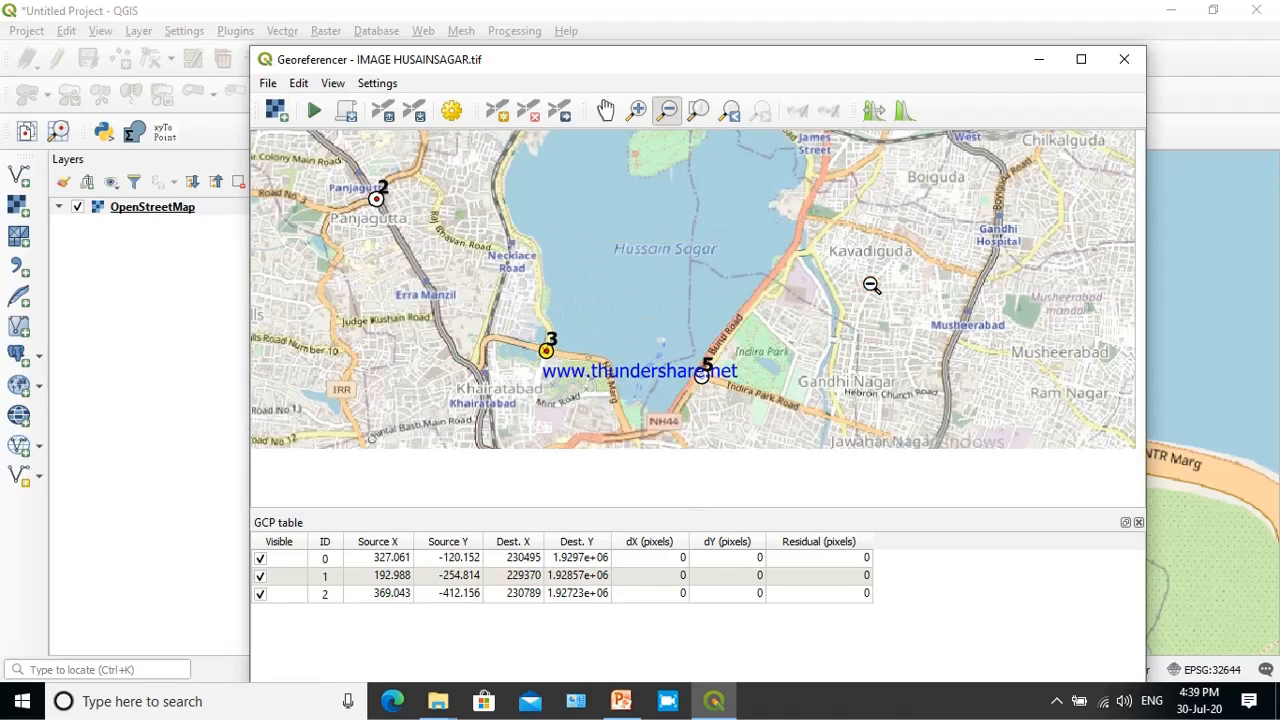
{"action": "left_click", "coordinate": [872, 285]}
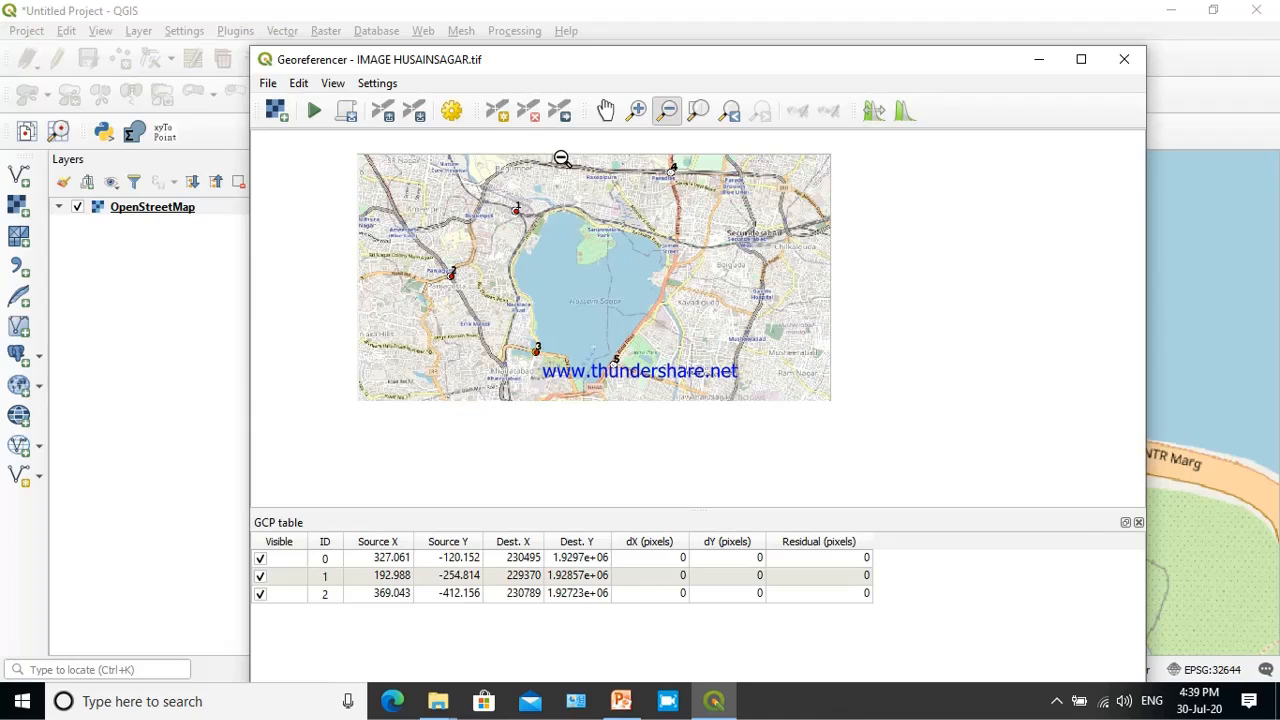
{"action": "left_click", "coordinate": [637, 112]}
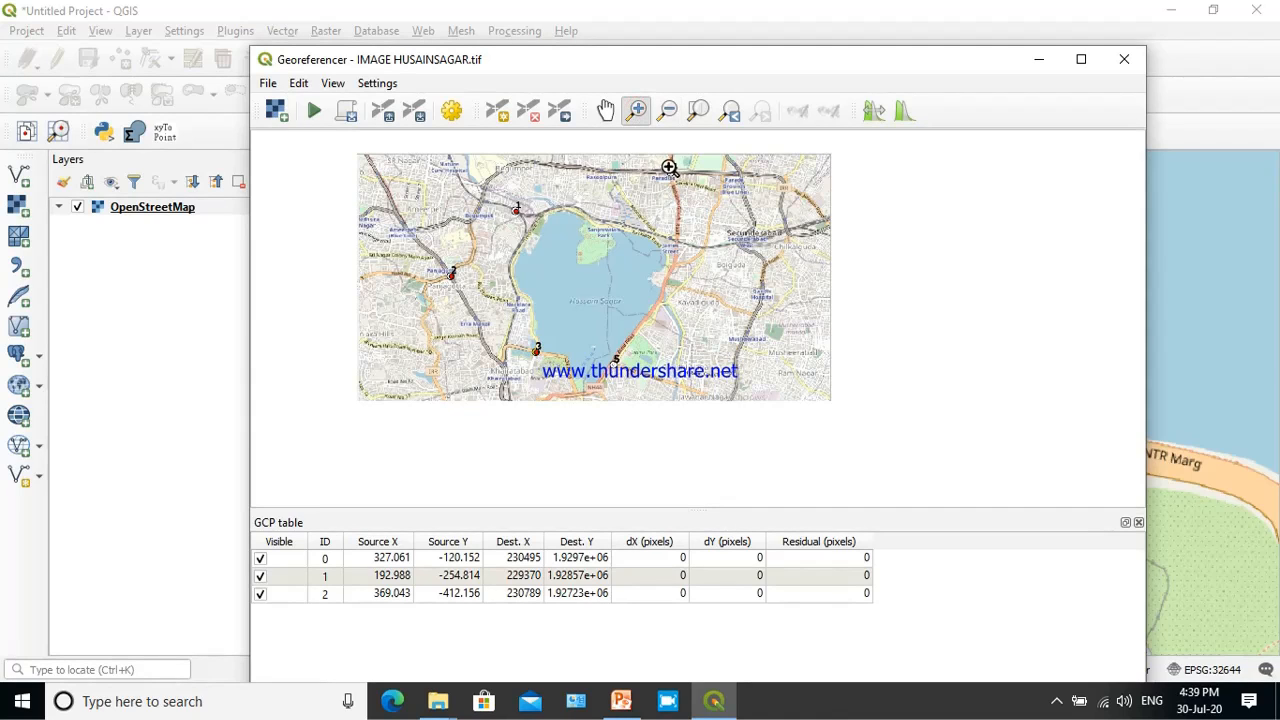
{"action": "left_click_drag", "start_coordinate": [664, 161], "coordinate": [682, 187]}
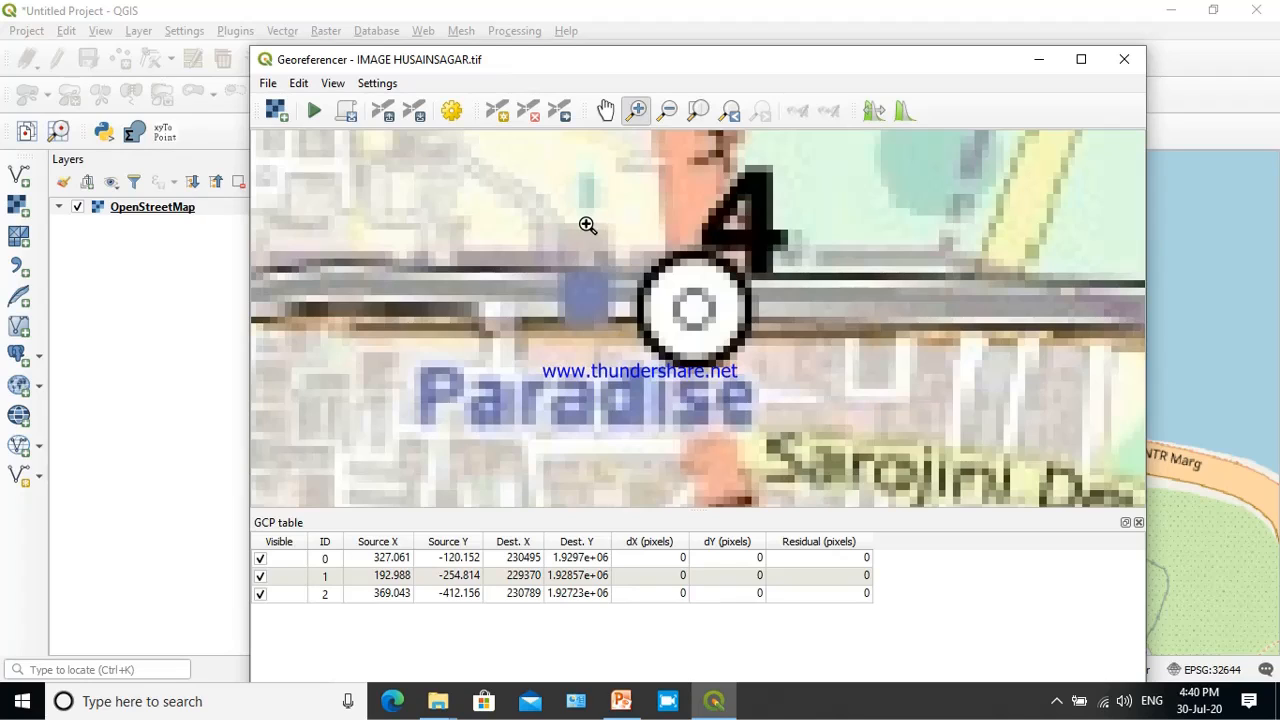
{"action": "left_click", "coordinate": [503, 116]}
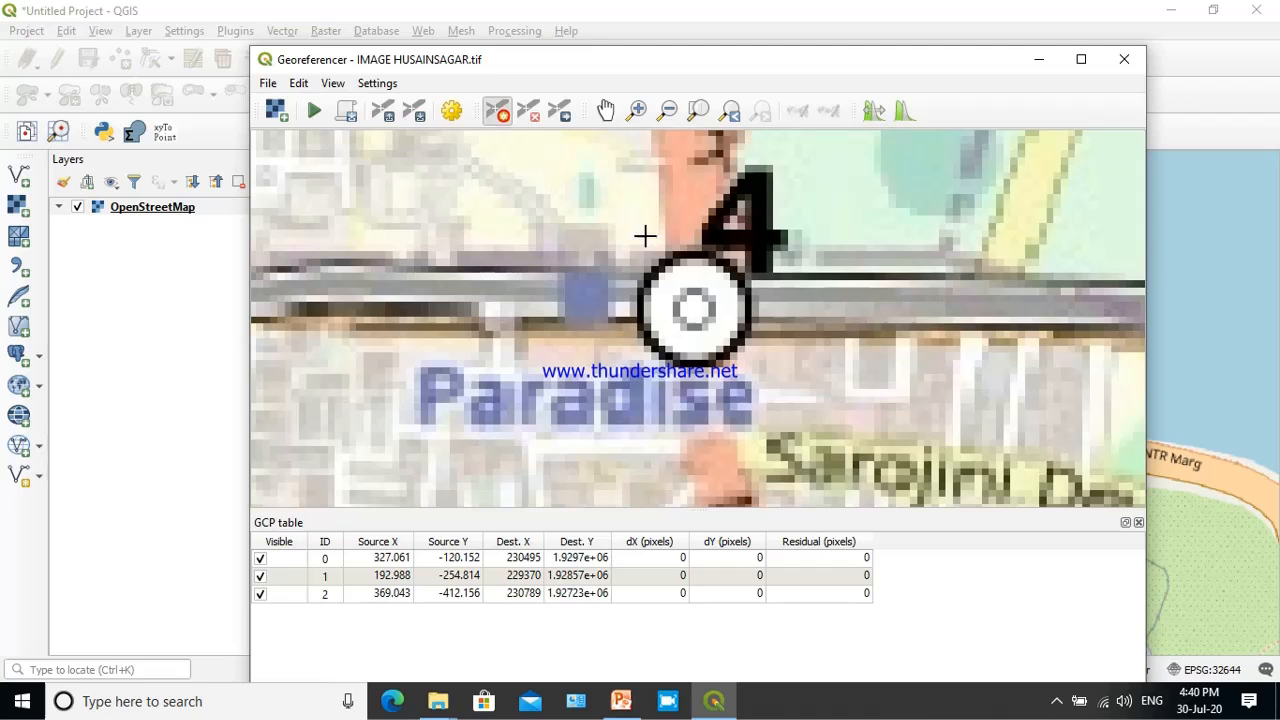
{"action": "left_click", "coordinate": [693, 310]}
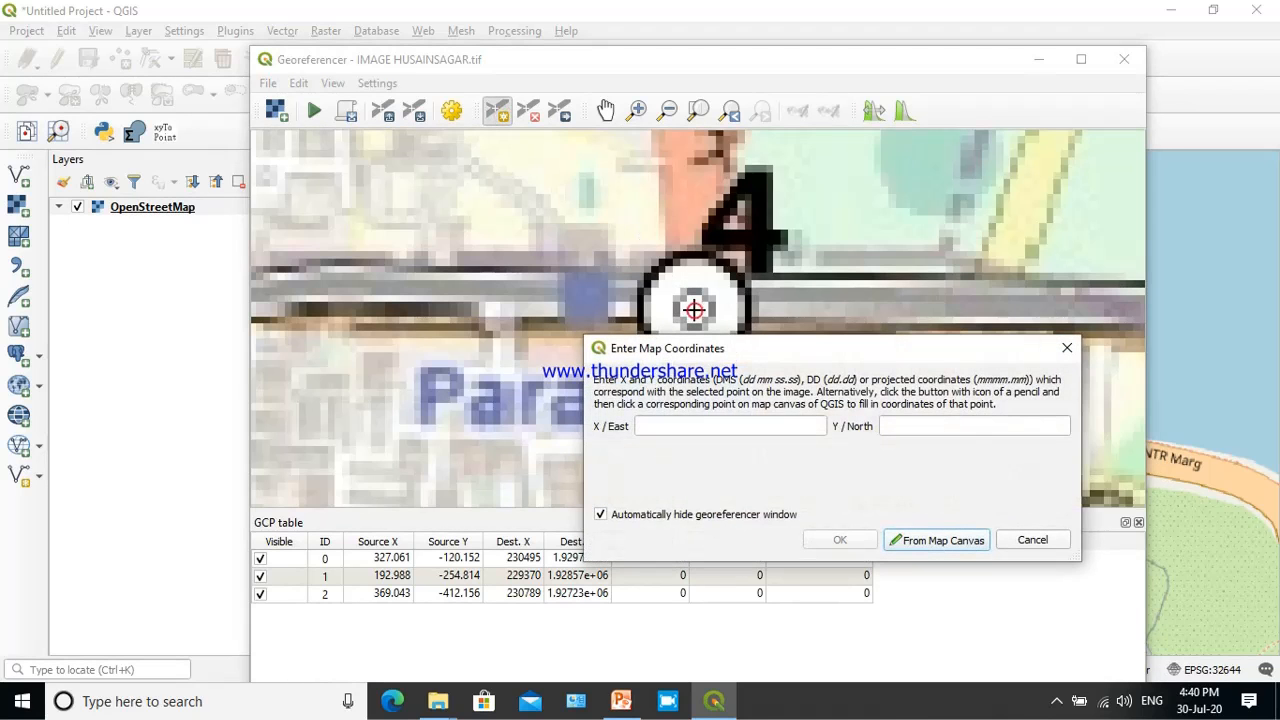
Assign marker 4's coordinates from the map canvas at Paradise Crossroads on Sardar Patel Road, about X 233124.5, Y 1930351.9.
{"action": "left_click", "coordinate": [900, 543]}
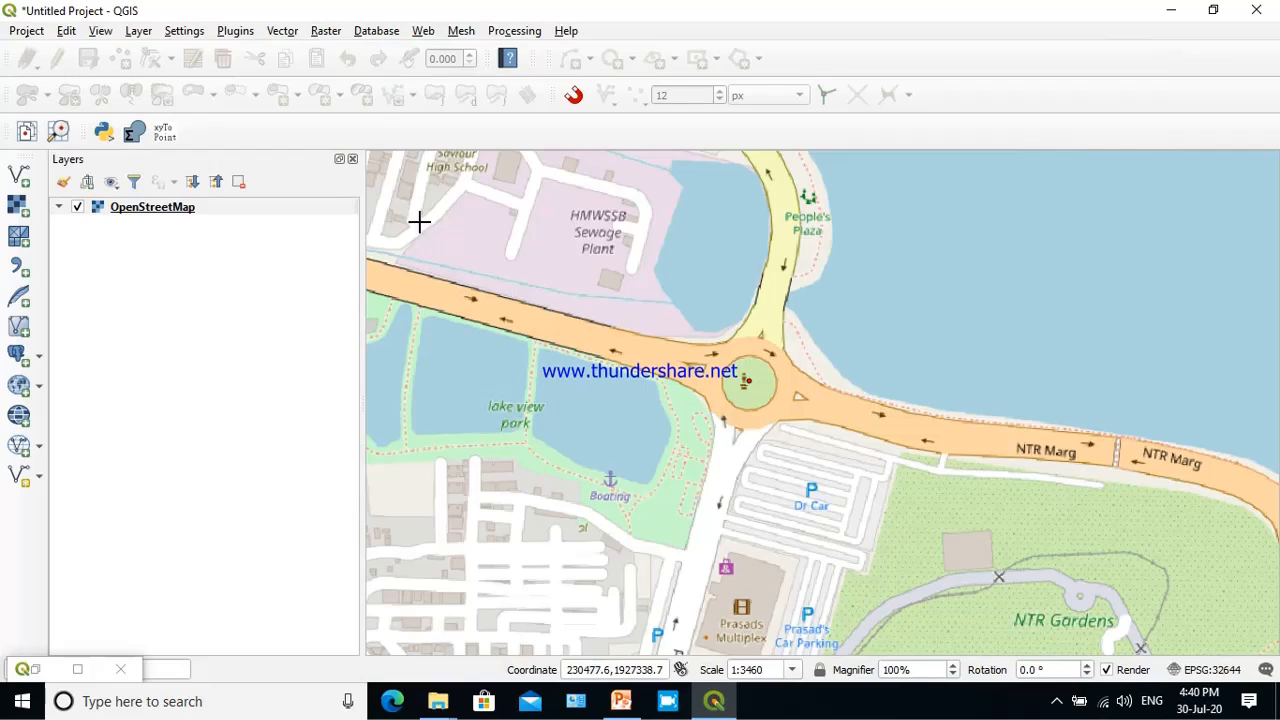
{"action": "left_click", "coordinate": [99, 31]}
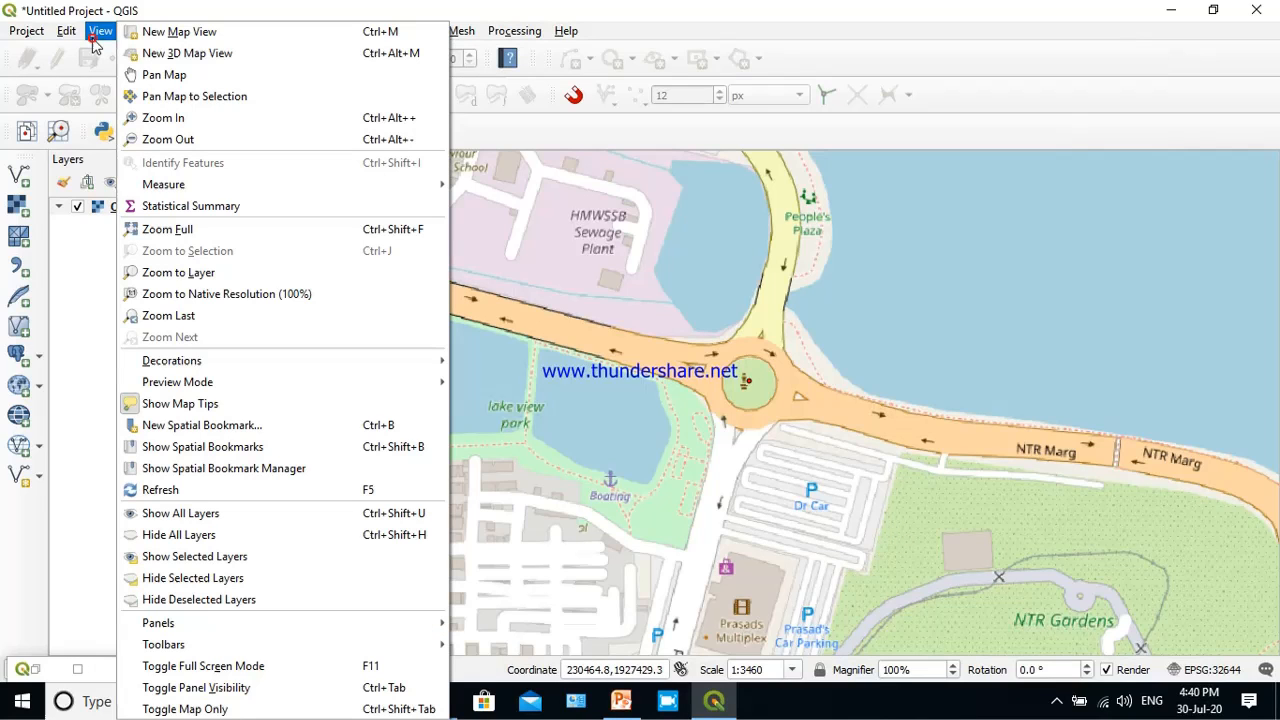
{"action": "left_click", "coordinate": [160, 139]}
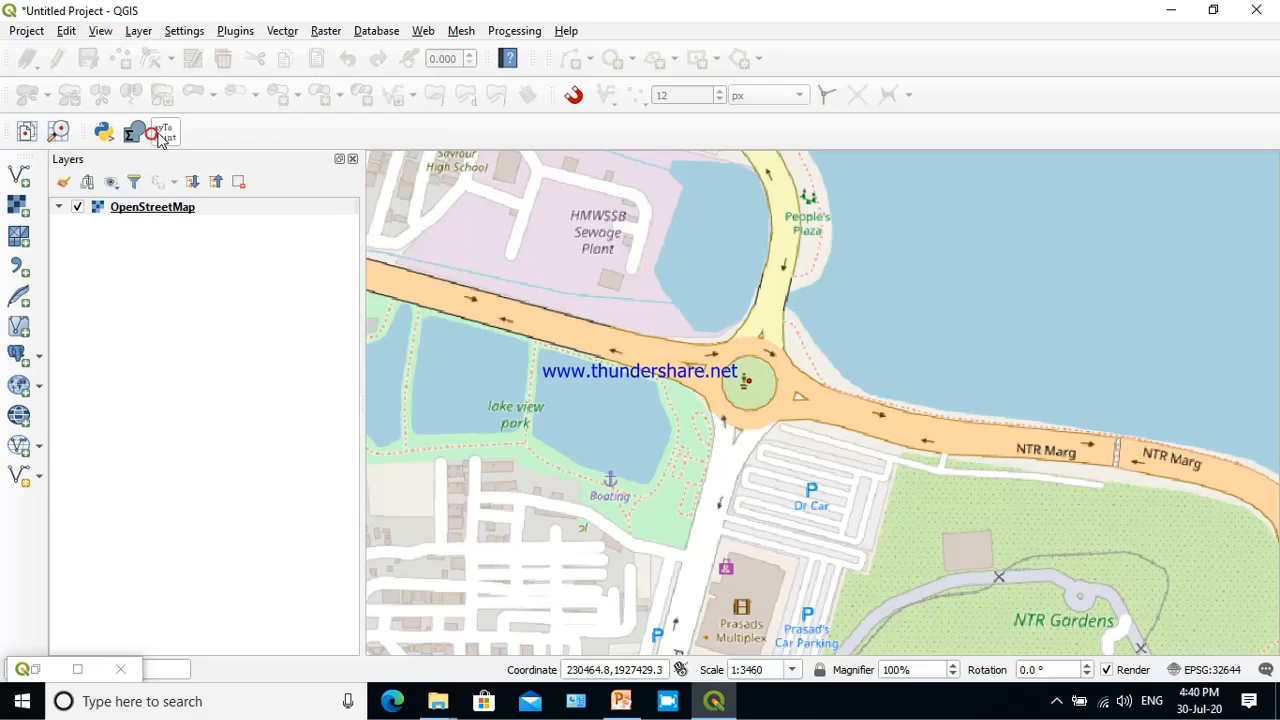
{"action": "left_click", "coordinate": [828, 371]}
{"action": "left_click", "coordinate": [827, 371]}
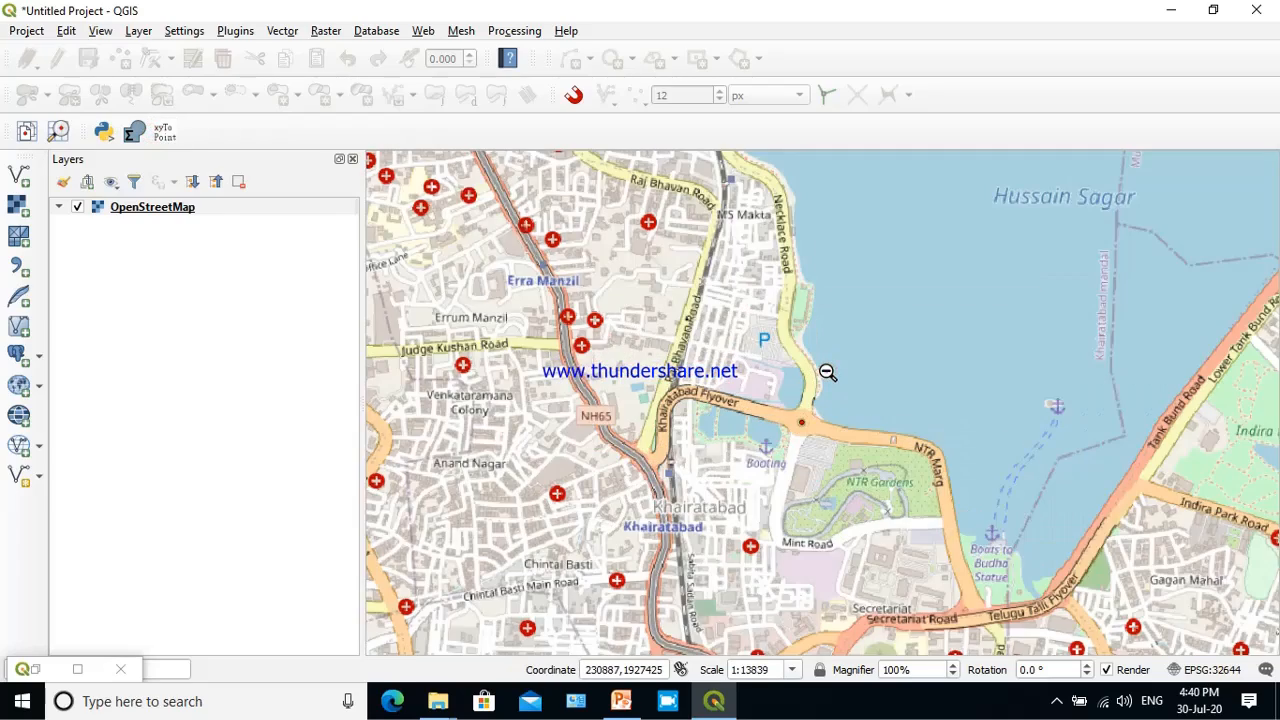
{"action": "left_click", "coordinate": [827, 371]}
{"action": "left_click", "coordinate": [827, 372]}
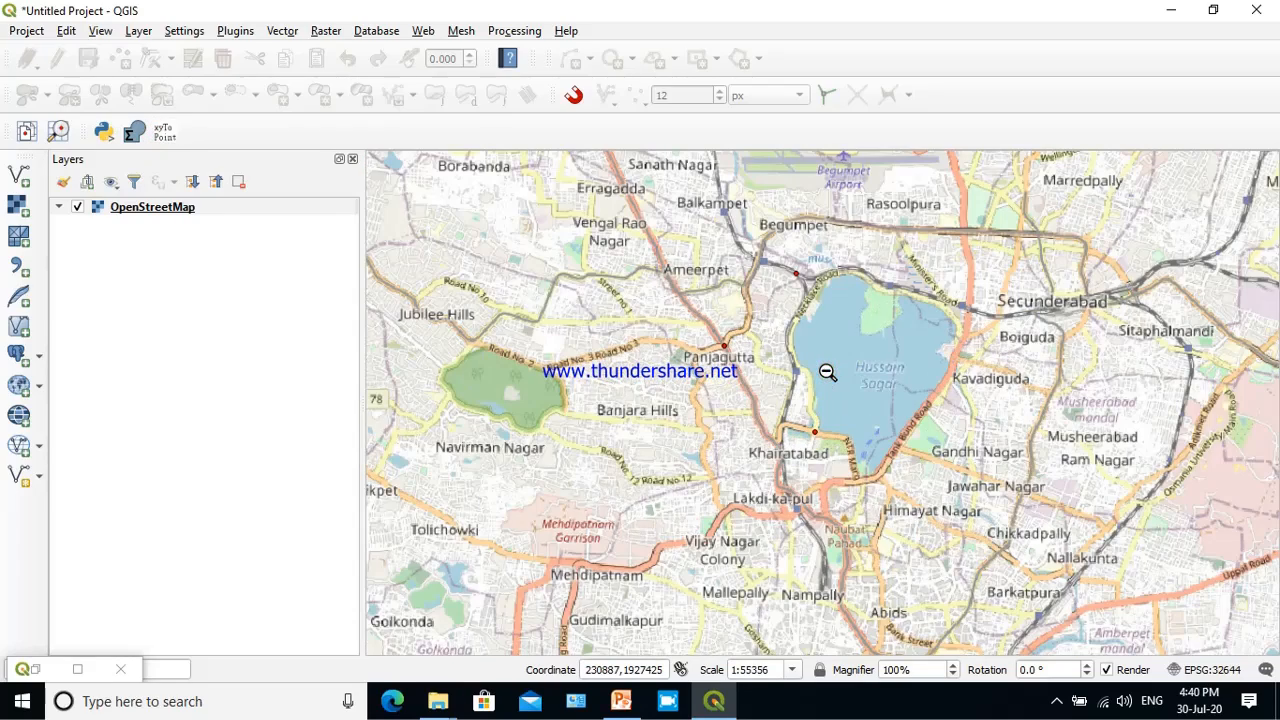
{"action": "left_click", "coordinate": [827, 371]}
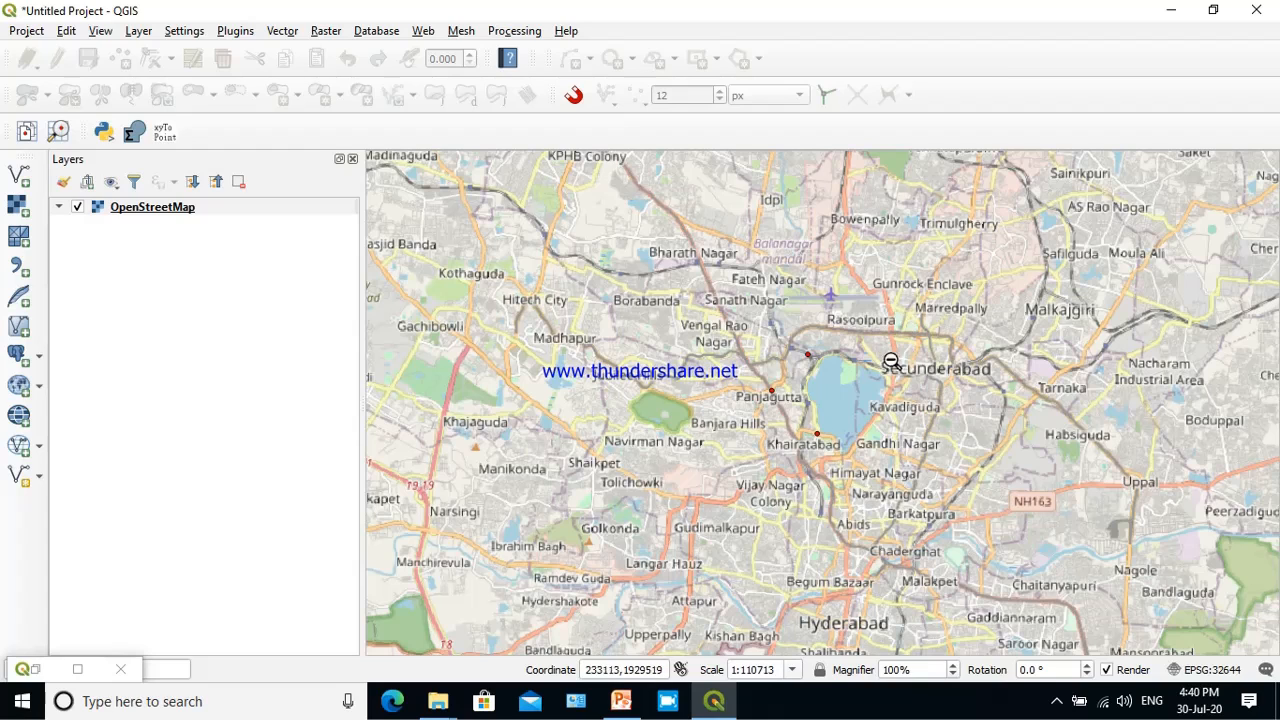
{"action": "left_click", "coordinate": [99, 36]}
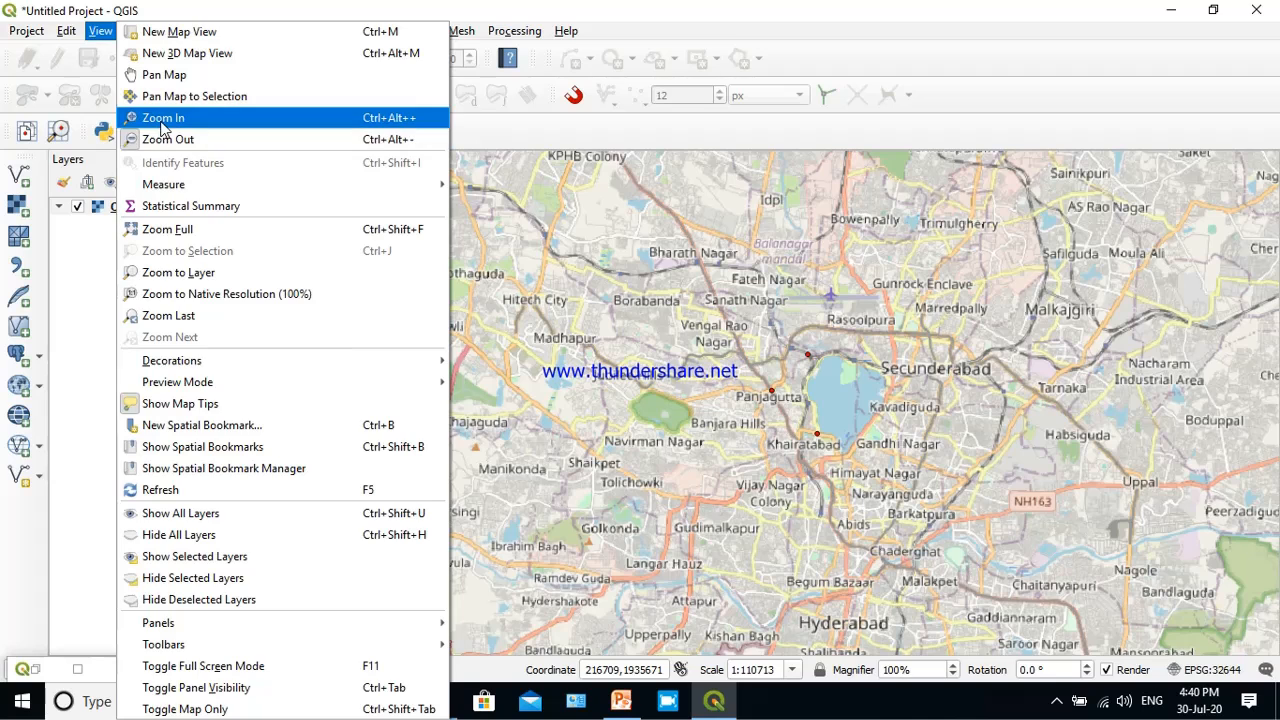
{"action": "left_click", "coordinate": [161, 122]}
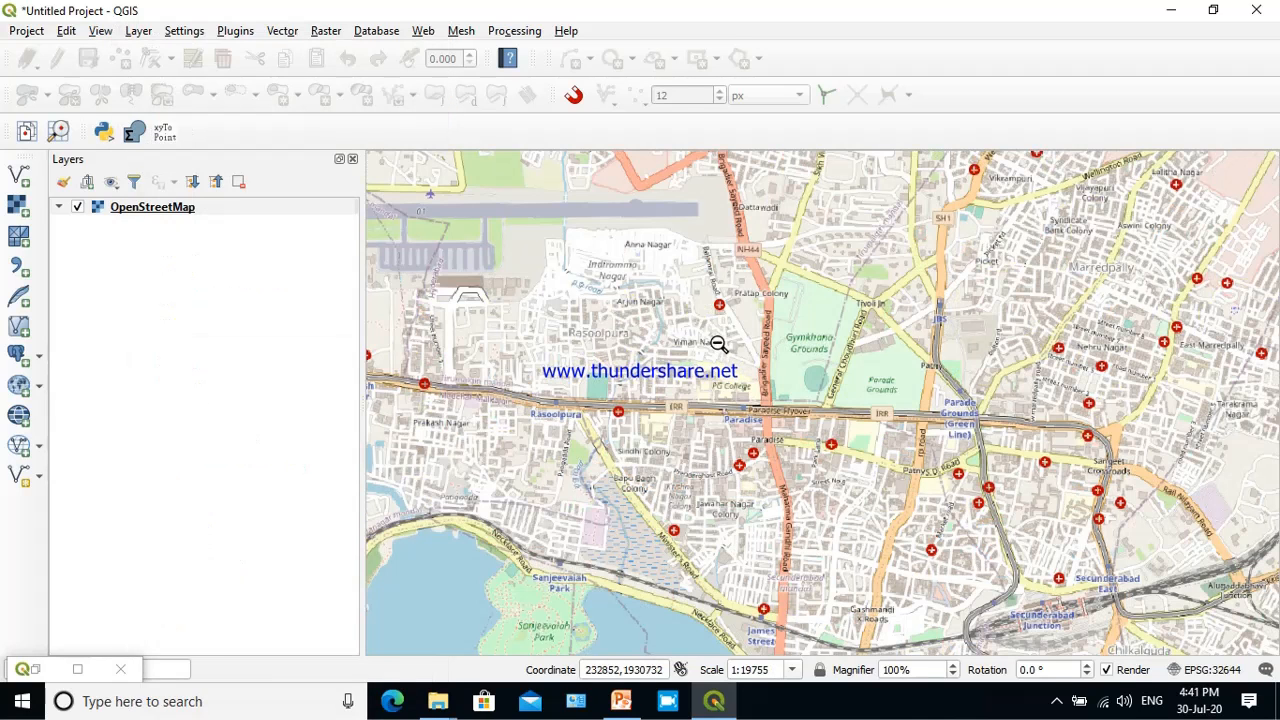
{"action": "left_click", "coordinate": [100, 31]}
{"action": "left_click", "coordinate": [172, 118]}
{"action": "left_click", "coordinate": [745, 390]}
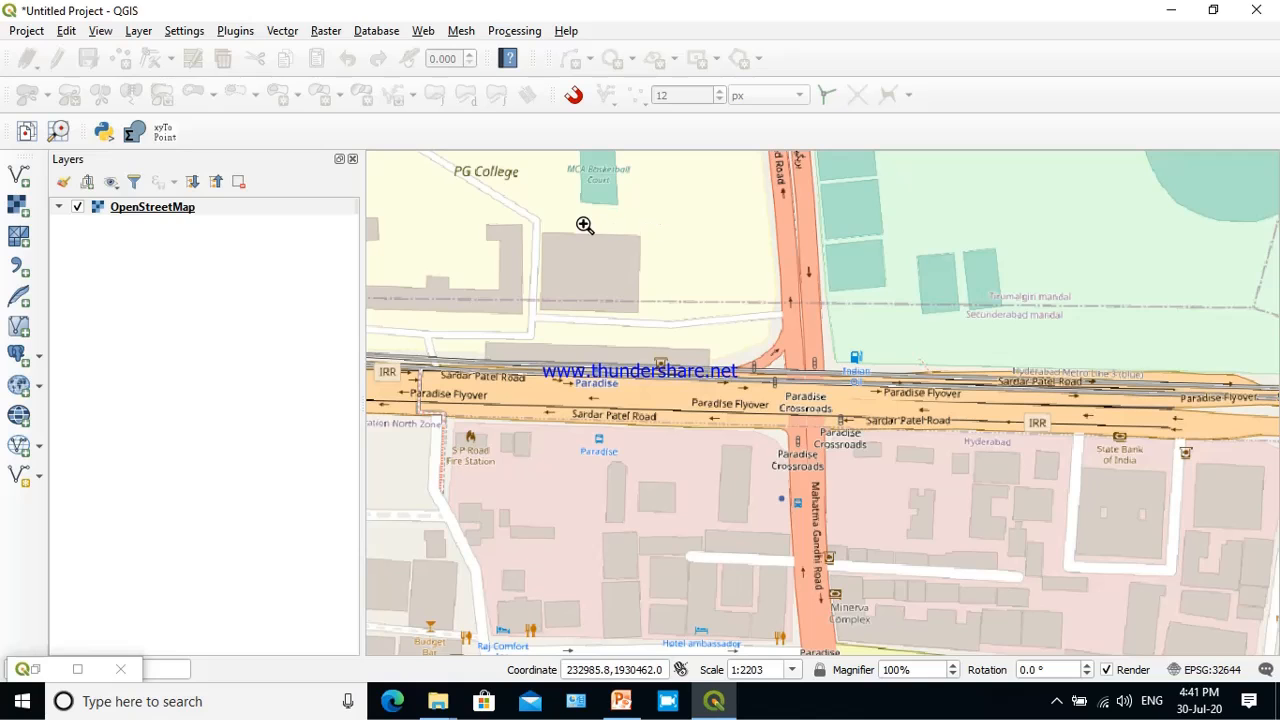
{"action": "left_click", "coordinate": [62, 672]}
{"action": "left_click", "coordinate": [58, 670]}
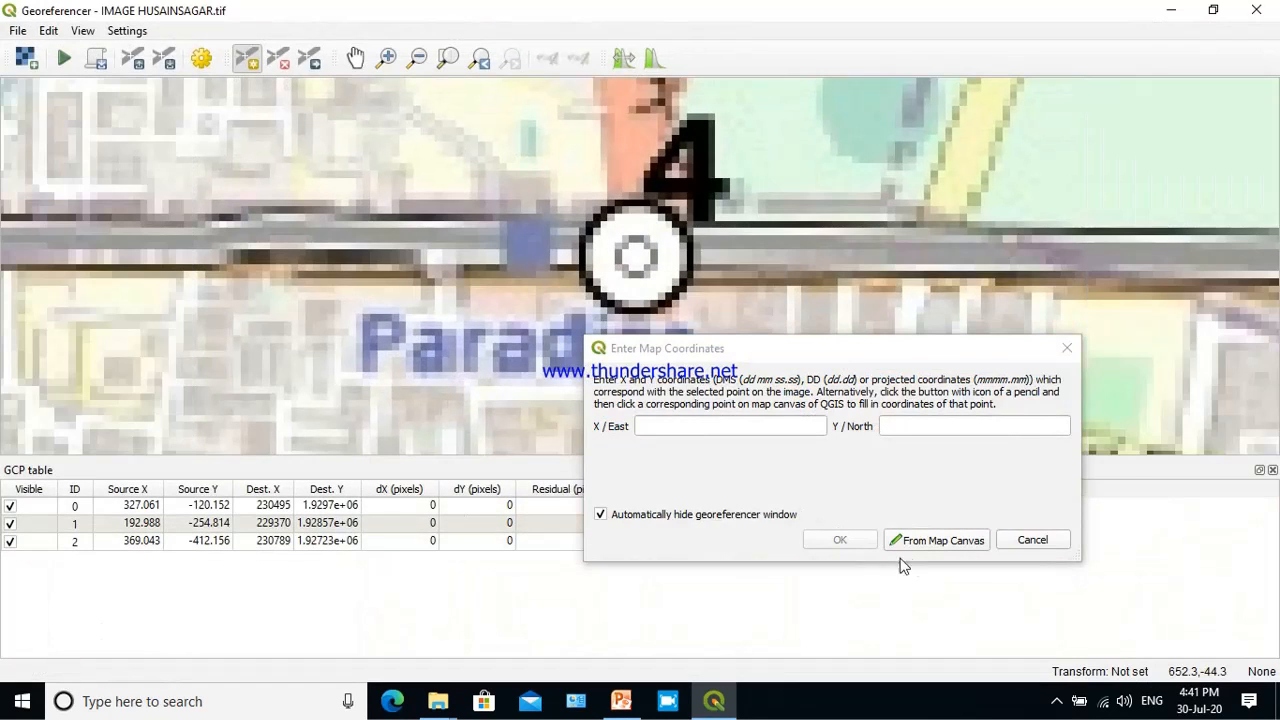
{"action": "left_click", "coordinate": [912, 542]}
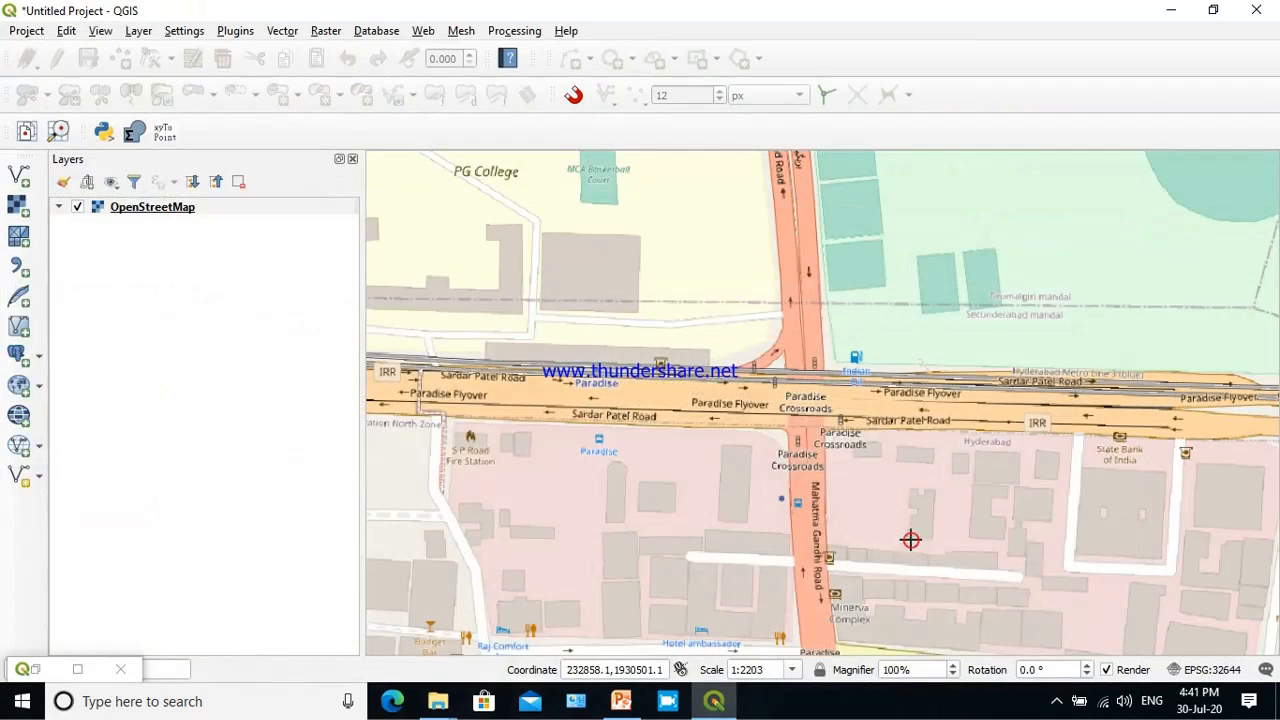
{"action": "left_click", "coordinate": [805, 404]}
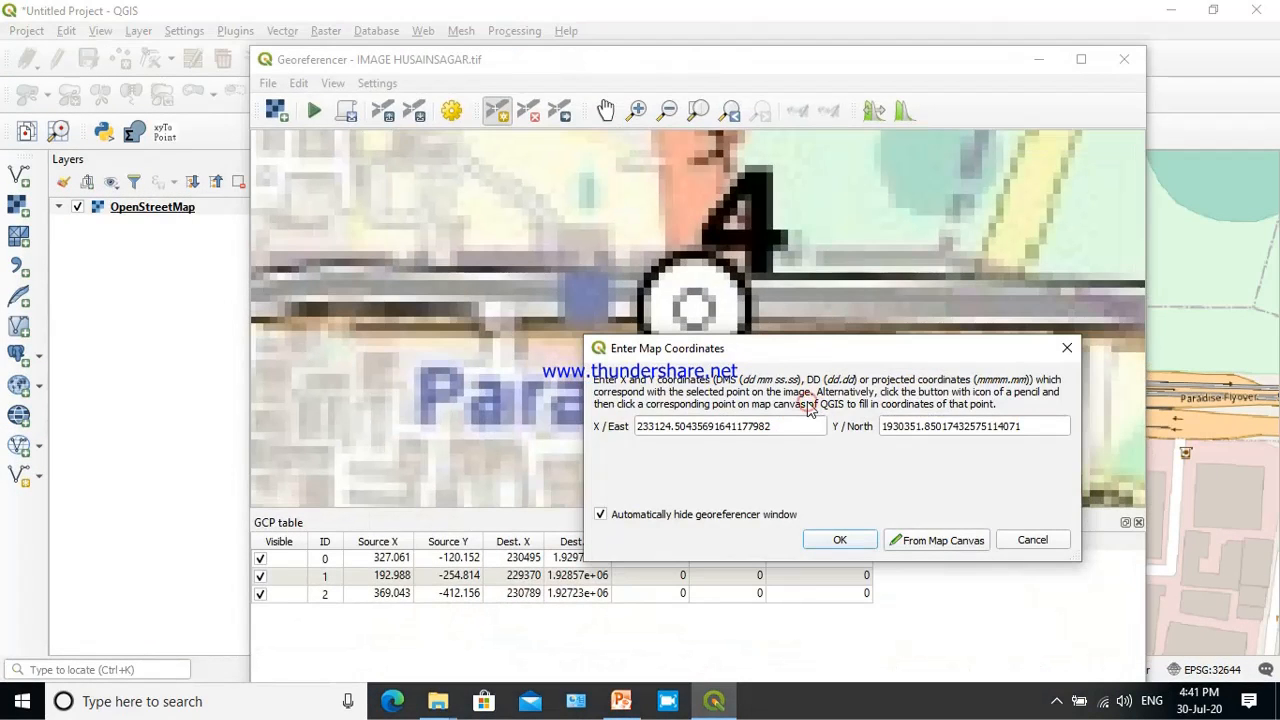
{"action": "left_click", "coordinate": [840, 541]}
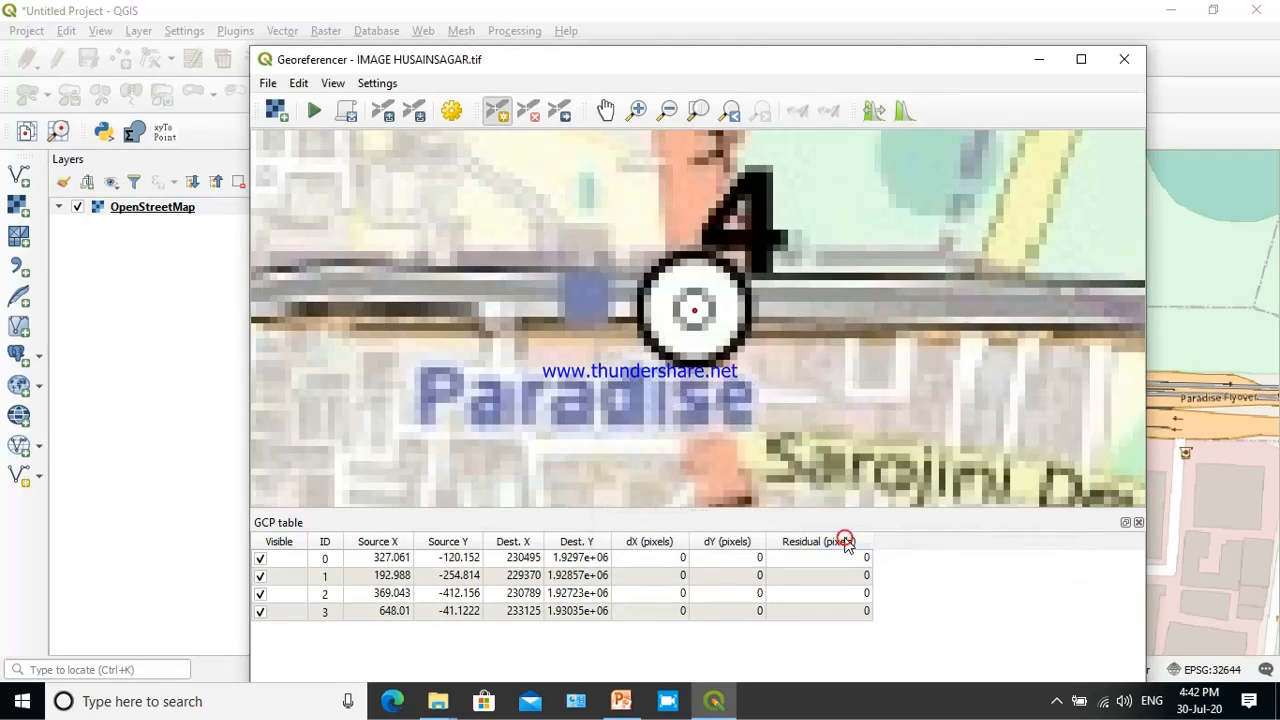
In the transformation settings, keep Cubic Spline resampling and set the target SRS to the project CRS, EPSG:32644 - WGS 84 / UTM zone 44N.
{"action": "left_click", "coordinate": [711, 599]}
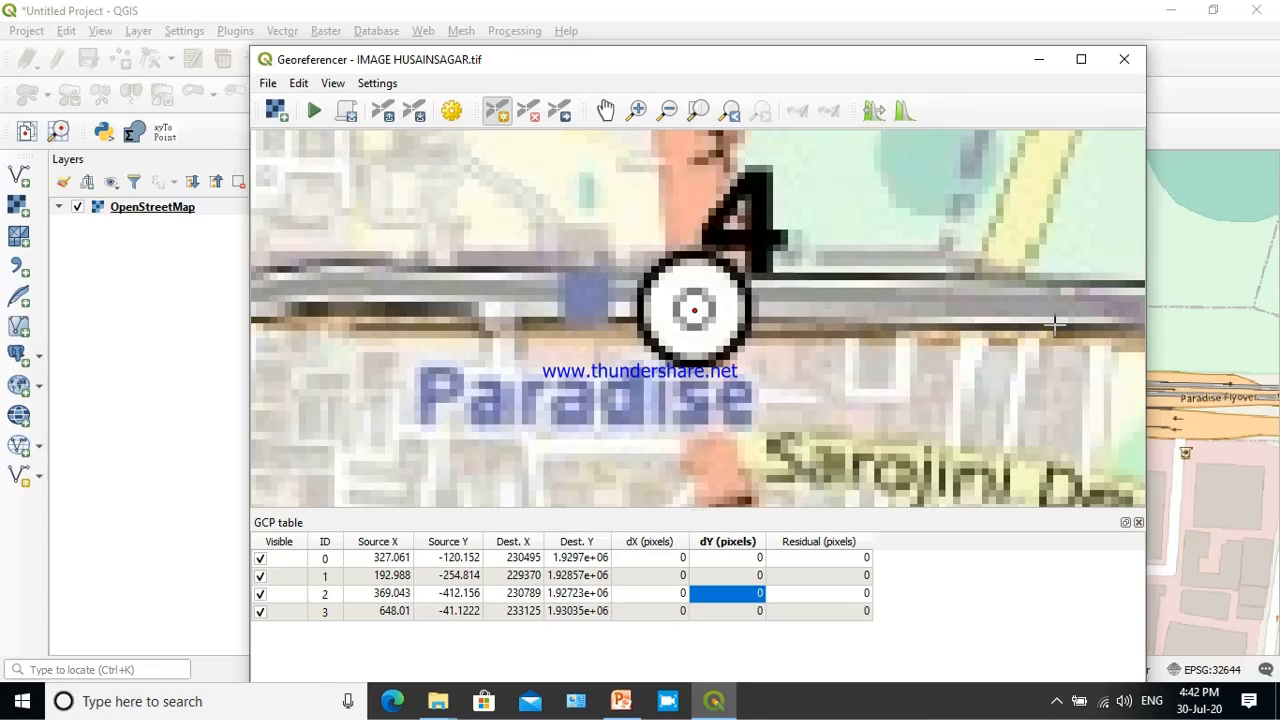
{"action": "left_click", "coordinate": [937, 73]}
{"action": "left_click", "coordinate": [452, 111]}
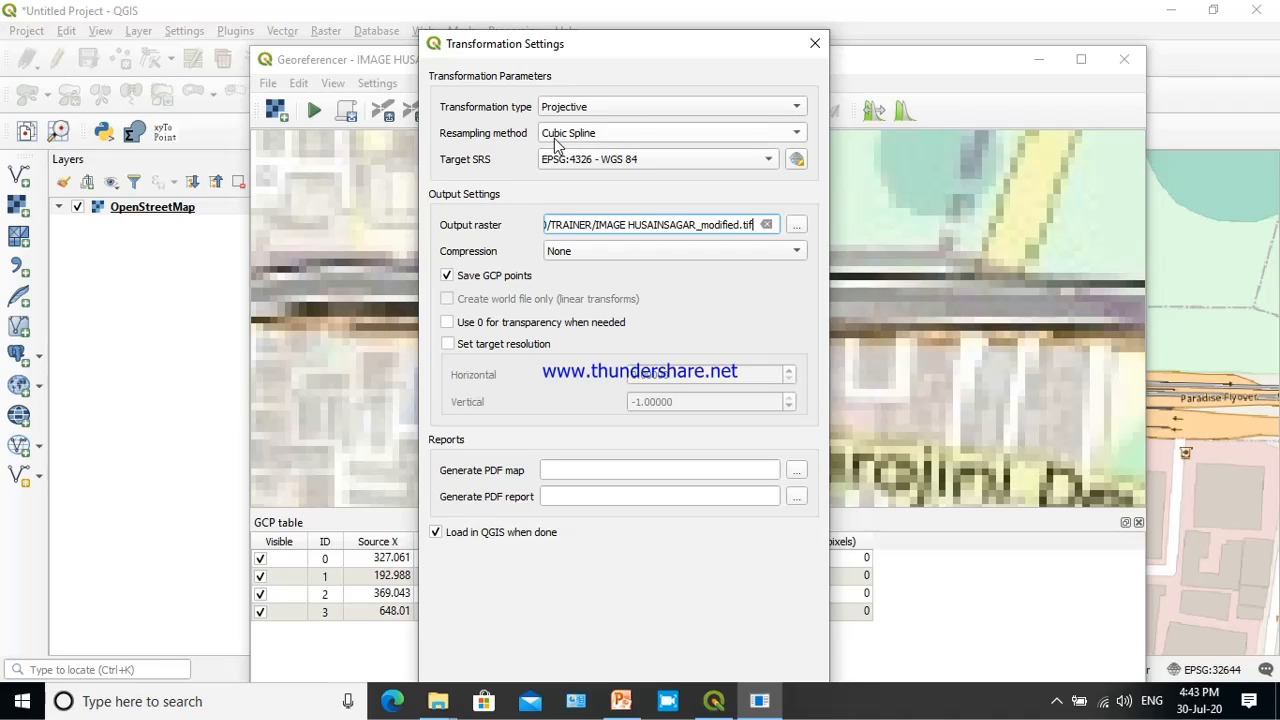
{"action": "left_click", "coordinate": [797, 135]}
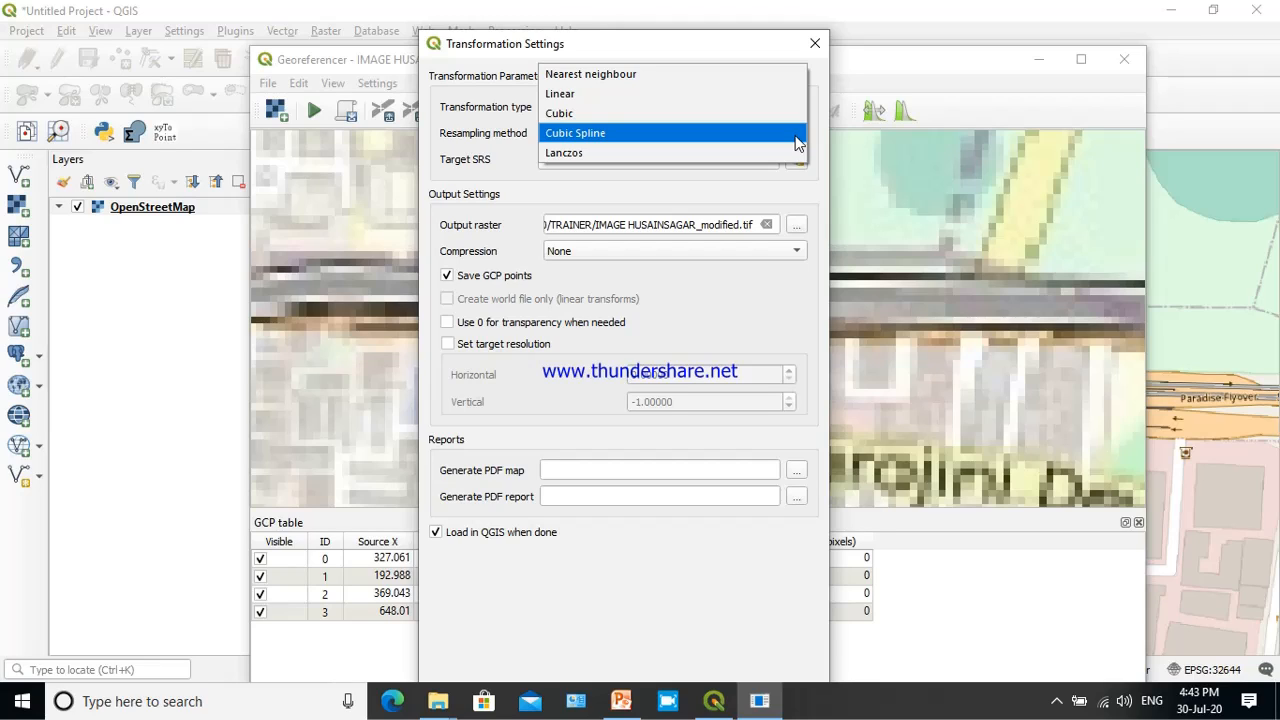
{"action": "left_click", "coordinate": [790, 135]}
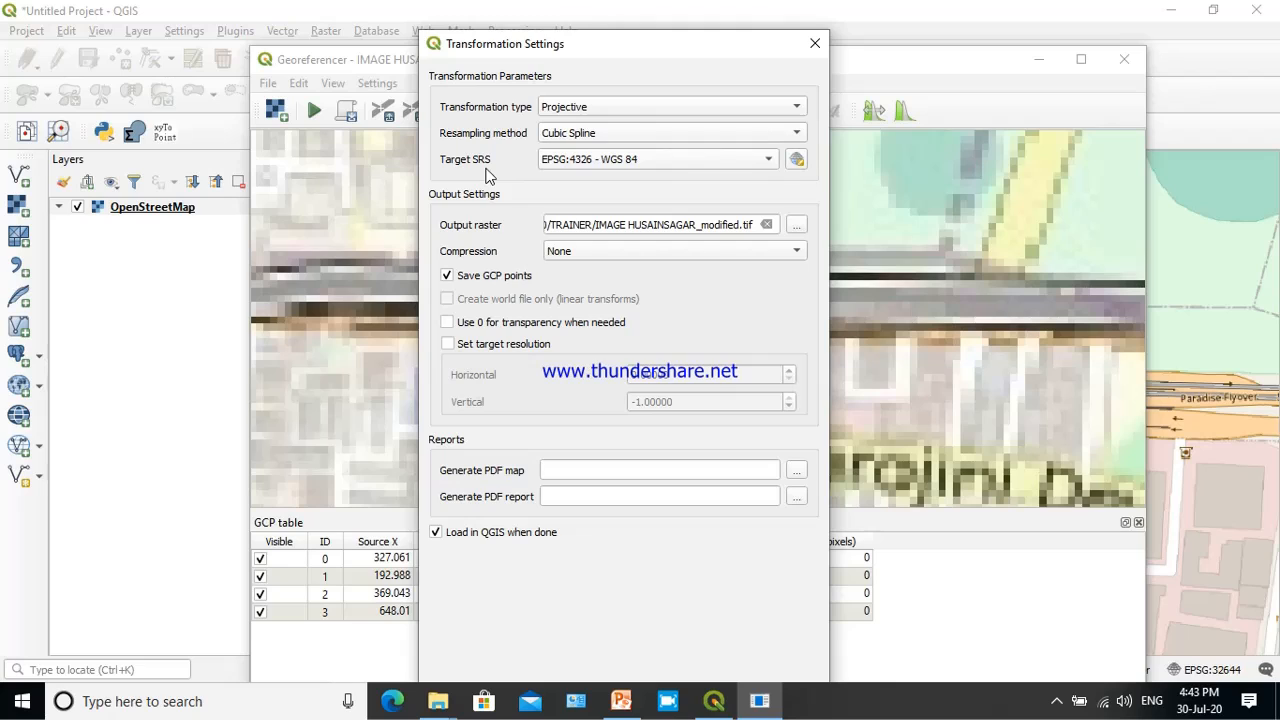
{"action": "left_click", "coordinate": [769, 165]}
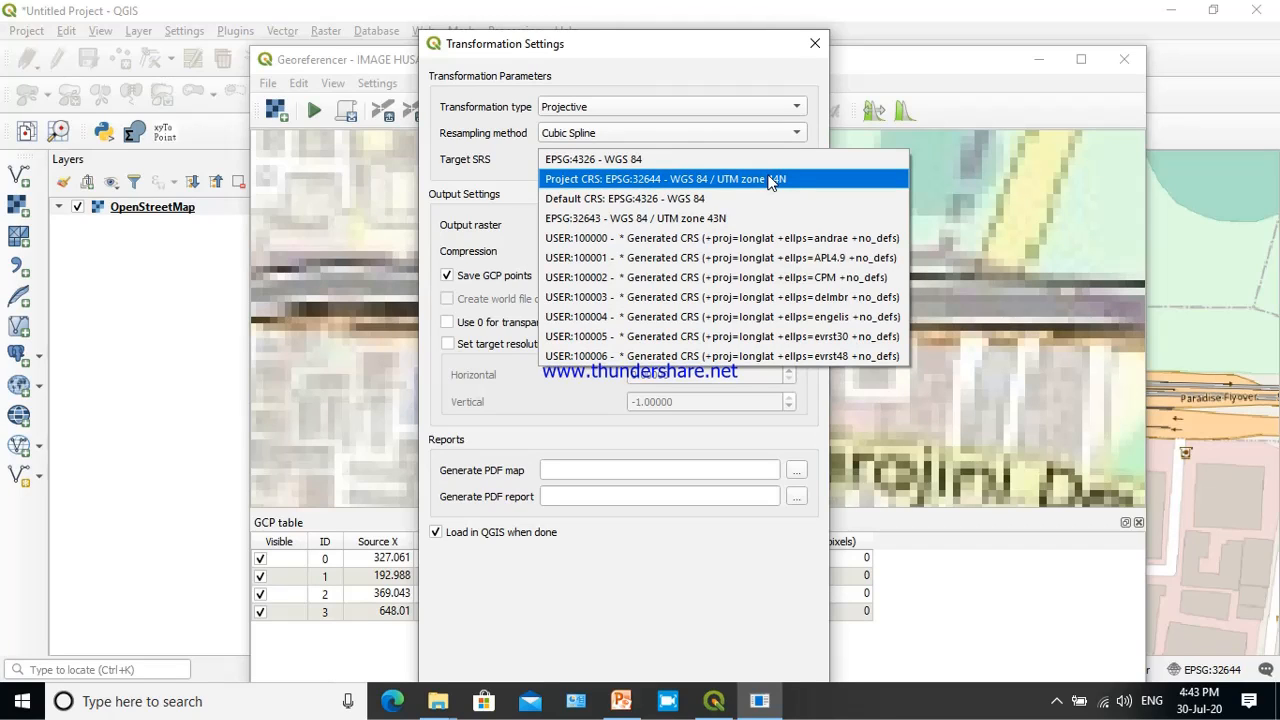
{"action": "left_click", "coordinate": [771, 180]}
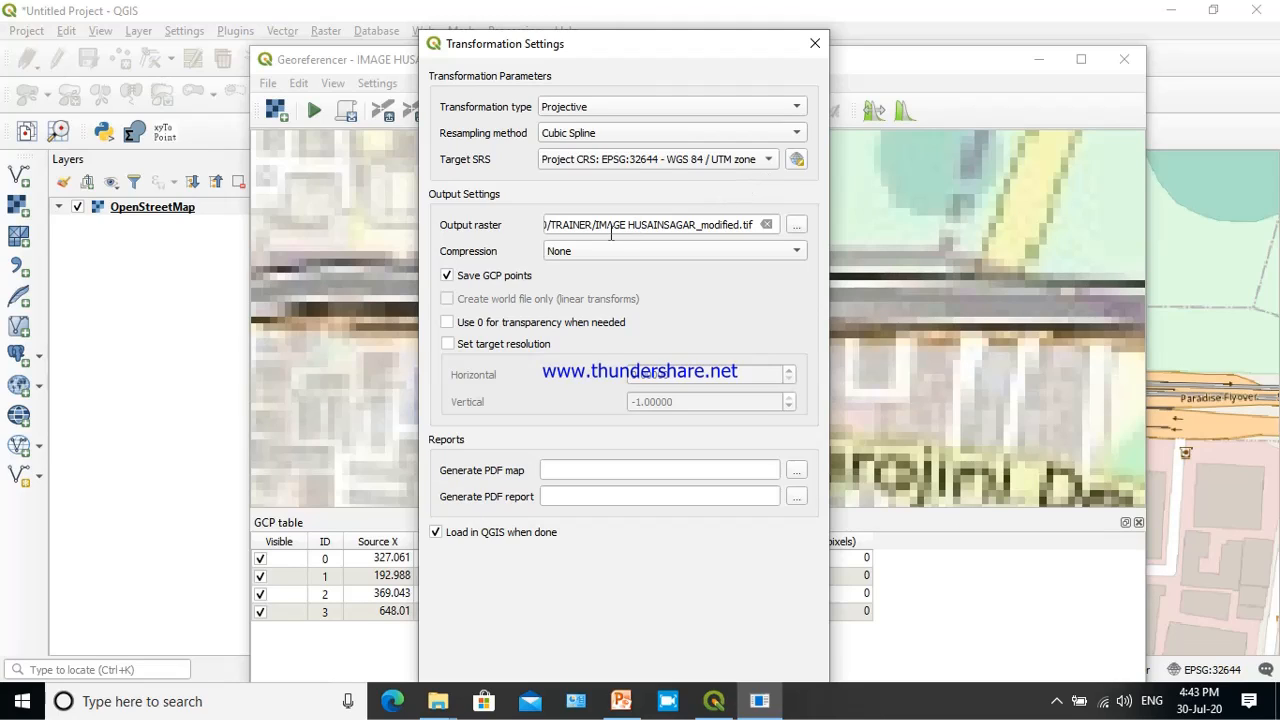
Rename the output raster in the TRAINER folder to HUSAINSAGAR_UTM44 and accept the transformation settings.
{"action": "double_click", "coordinate": [703, 228]}
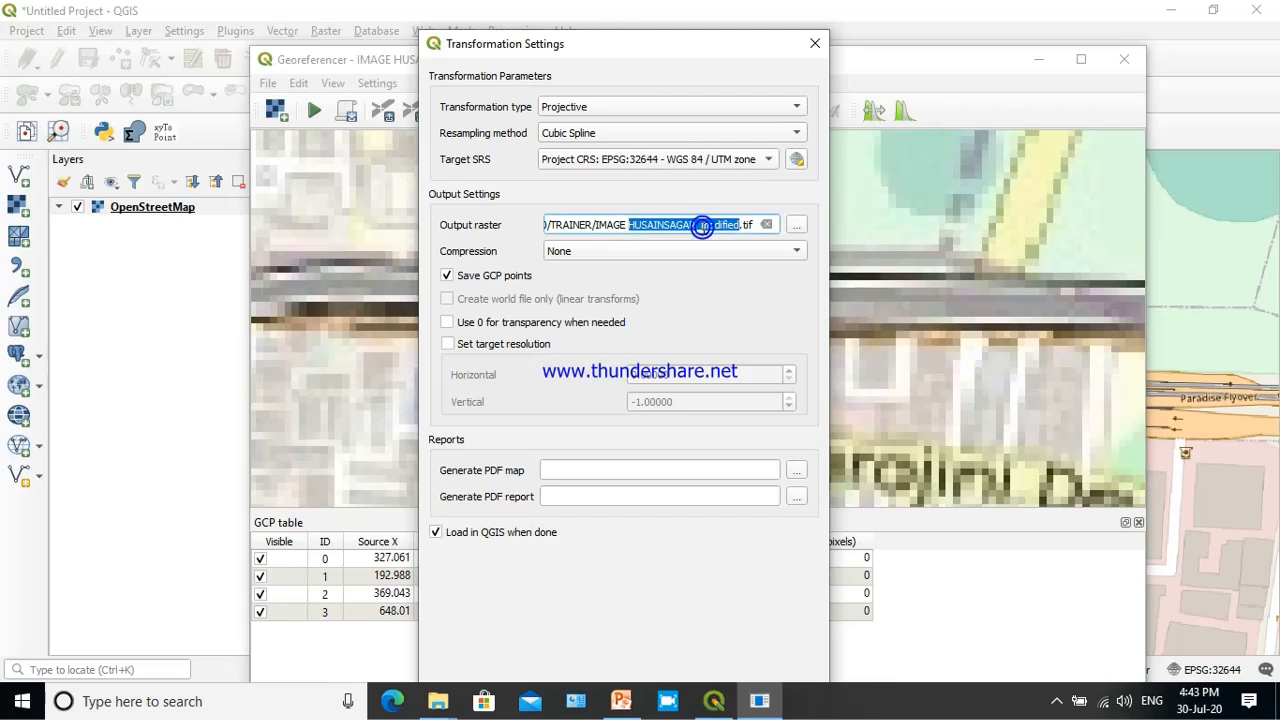
{"action": "left_click", "coordinate": [627, 224]}
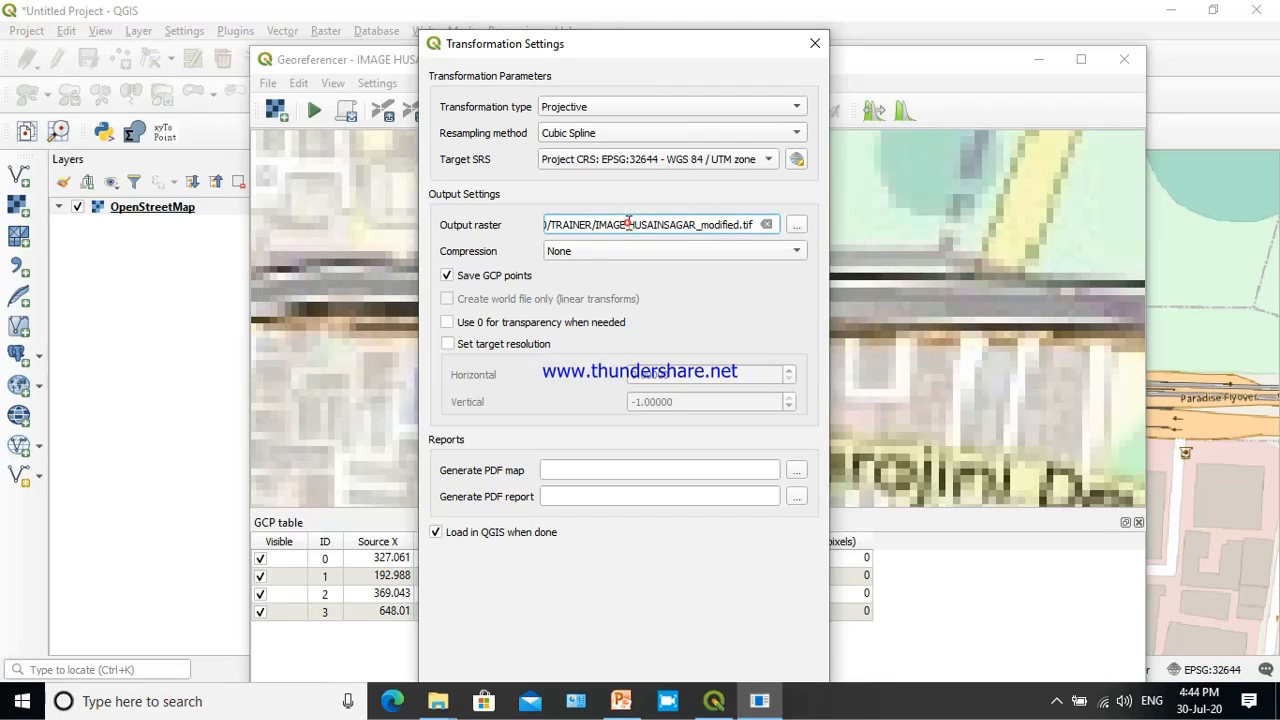
{"action": "key", "text": "BackSpace"}
{"action": "key", "text": "BackSpace"}
{"action": "key", "text": "BackSpace"}
{"action": "key", "text": "BackSpace"}
{"action": "key", "text": "BackSpace"}
{"action": "key", "text": "BackSpace"}
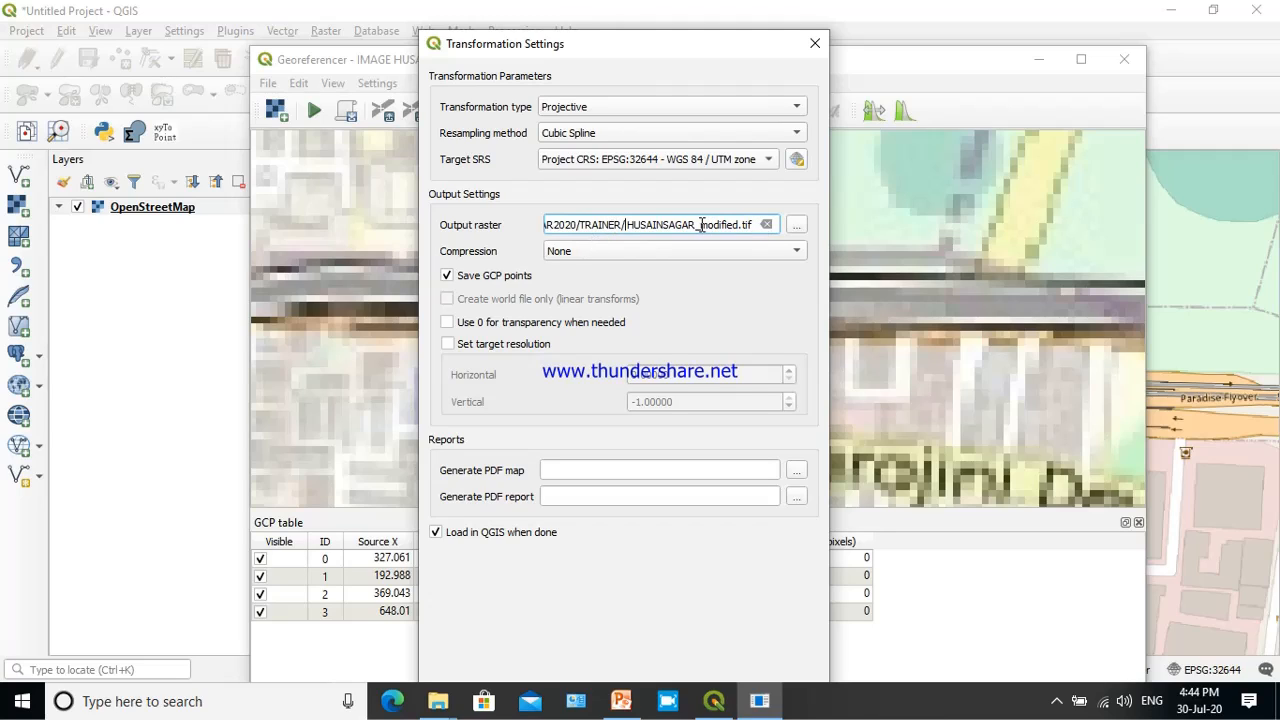
{"action": "left_click_drag", "start_coordinate": [699, 226], "coordinate": [738, 224]}
{"action": "type", "text": "U"}
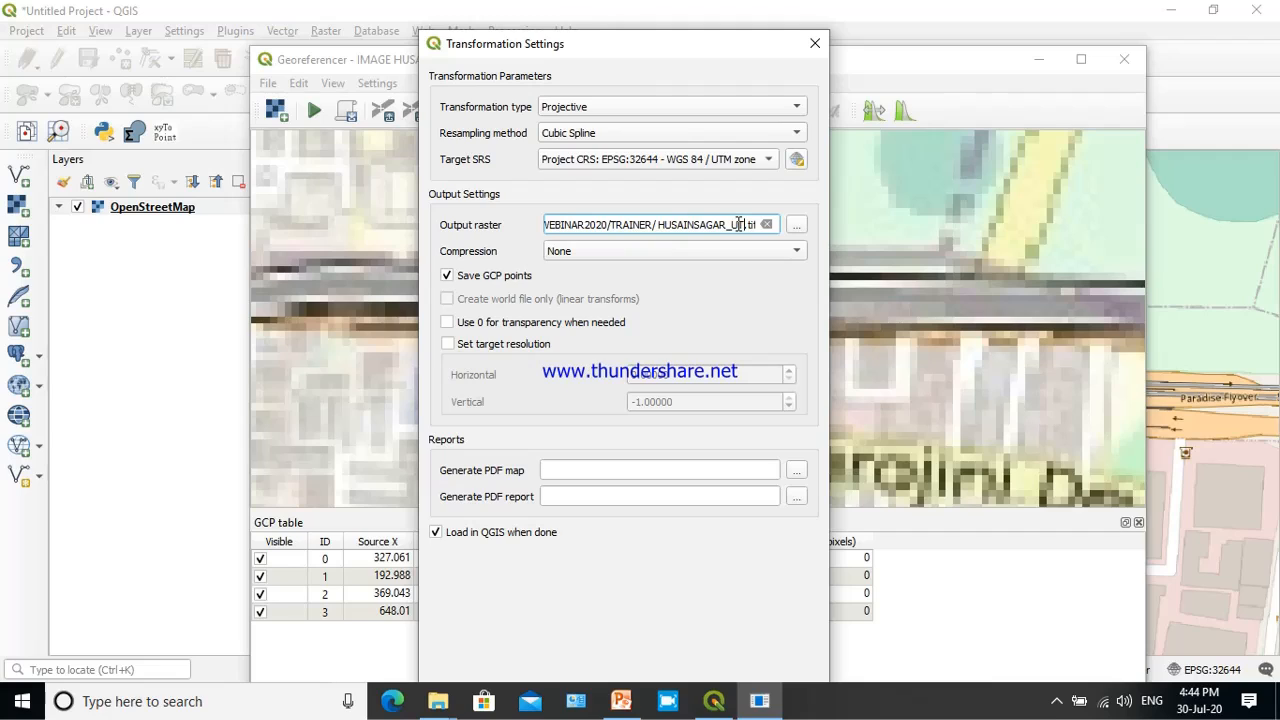
{"action": "type", "text": "TM44"}
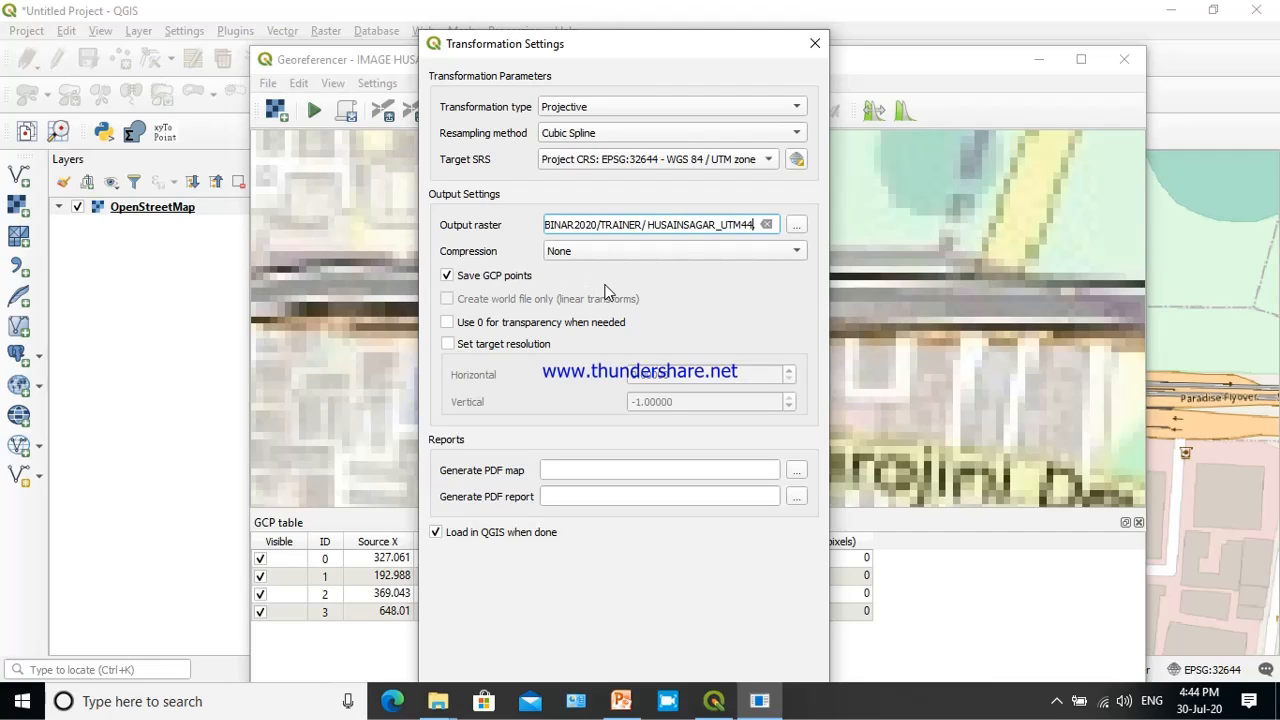
{"action": "type", "text": "."}
{"action": "mouse_move", "coordinate": [641, 34]}
{"action": "left_mouse_down"}
{"action": "mouse_move", "coordinate": [642, 164]}
{"action": "mouse_move", "coordinate": [623, 30]}
{"action": "mouse_move", "coordinate": [623, 51]}
{"action": "left_mouse_up"}
{"action": "type", "text": "."}
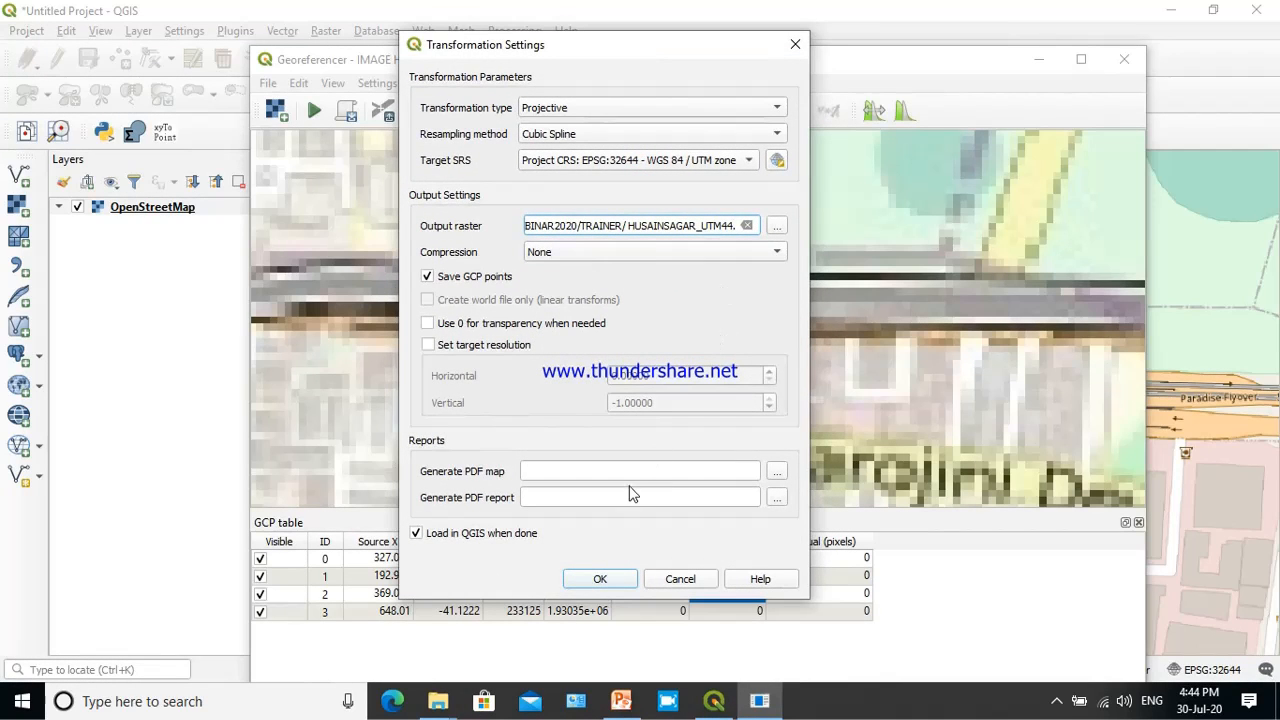
{"action": "left_click", "coordinate": [597, 580]}
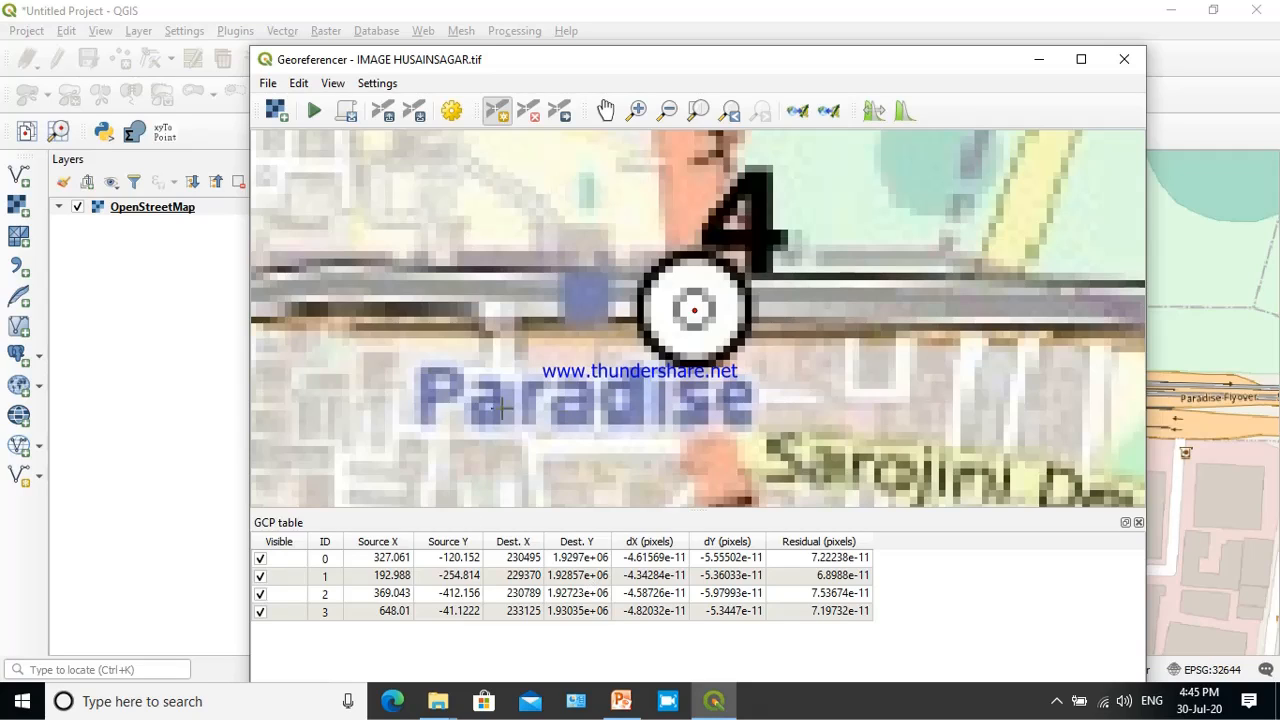
Run the georeferencing on the Hussain Sagar image and close the Georeferencer.
{"action": "left_click", "coordinate": [313, 113]}
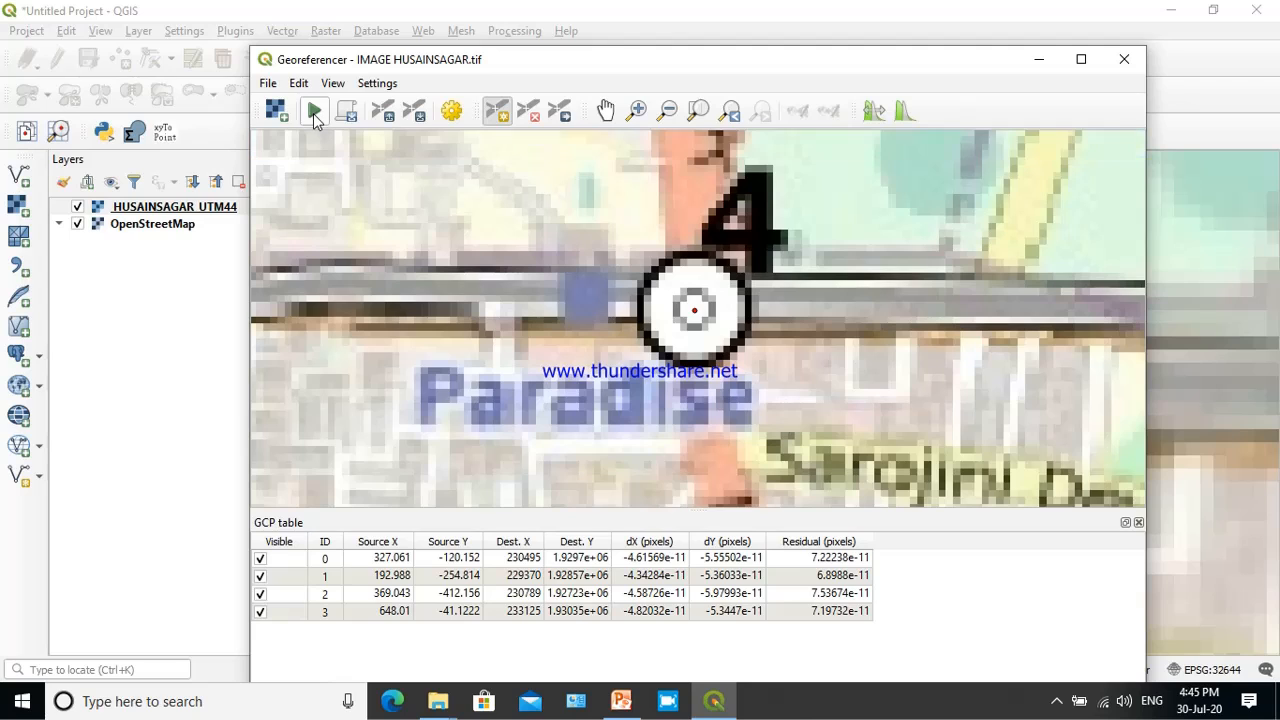
{"action": "left_click", "coordinate": [1124, 62]}
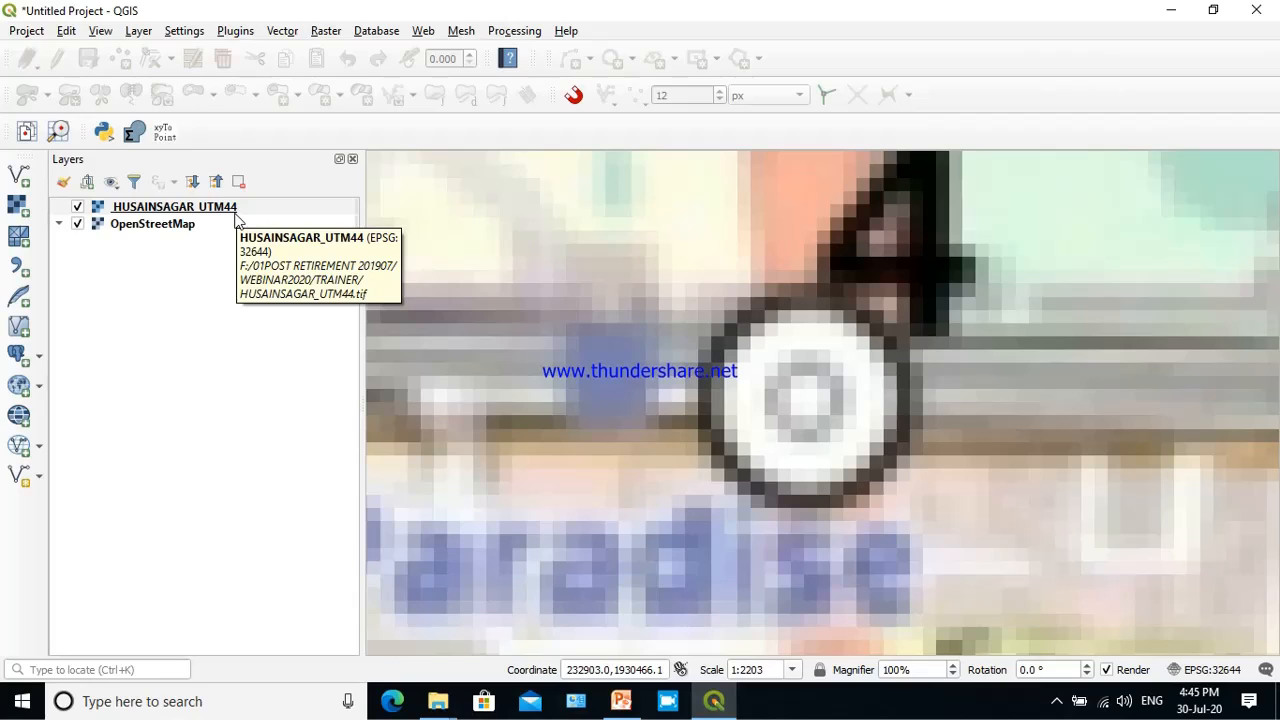
Toggle the visibility of the OpenStreetMap and HUSAINSAGAR_UTM44 layers to compare the georeferenced image with the basemap.
{"action": "left_click", "coordinate": [78, 228]}
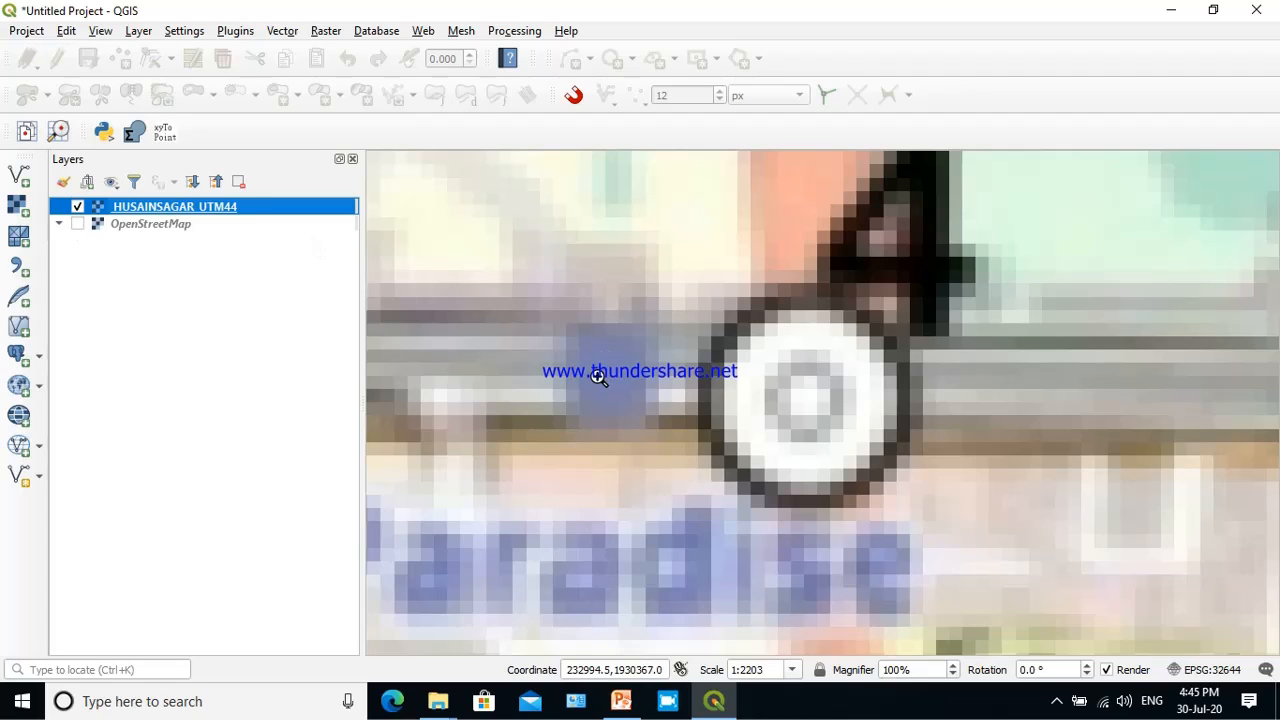
{"action": "left_click", "coordinate": [79, 226]}
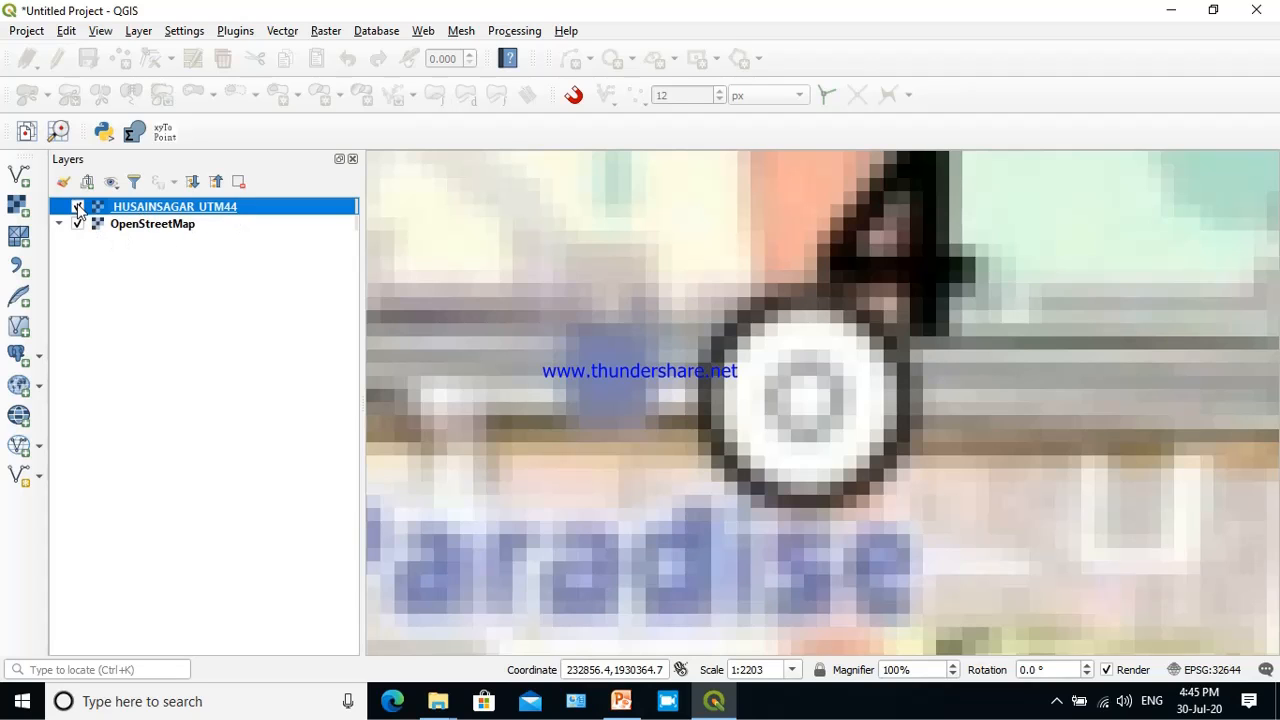
{"action": "left_click", "coordinate": [78, 207]}
{"action": "left_click", "coordinate": [78, 207]}
Hide the OpenStreetMap layer and remove it from the project.
{"action": "left_click", "coordinate": [78, 224]}
{"action": "left_click", "coordinate": [172, 228]}
{"action": "right_click", "coordinate": [169, 224]}
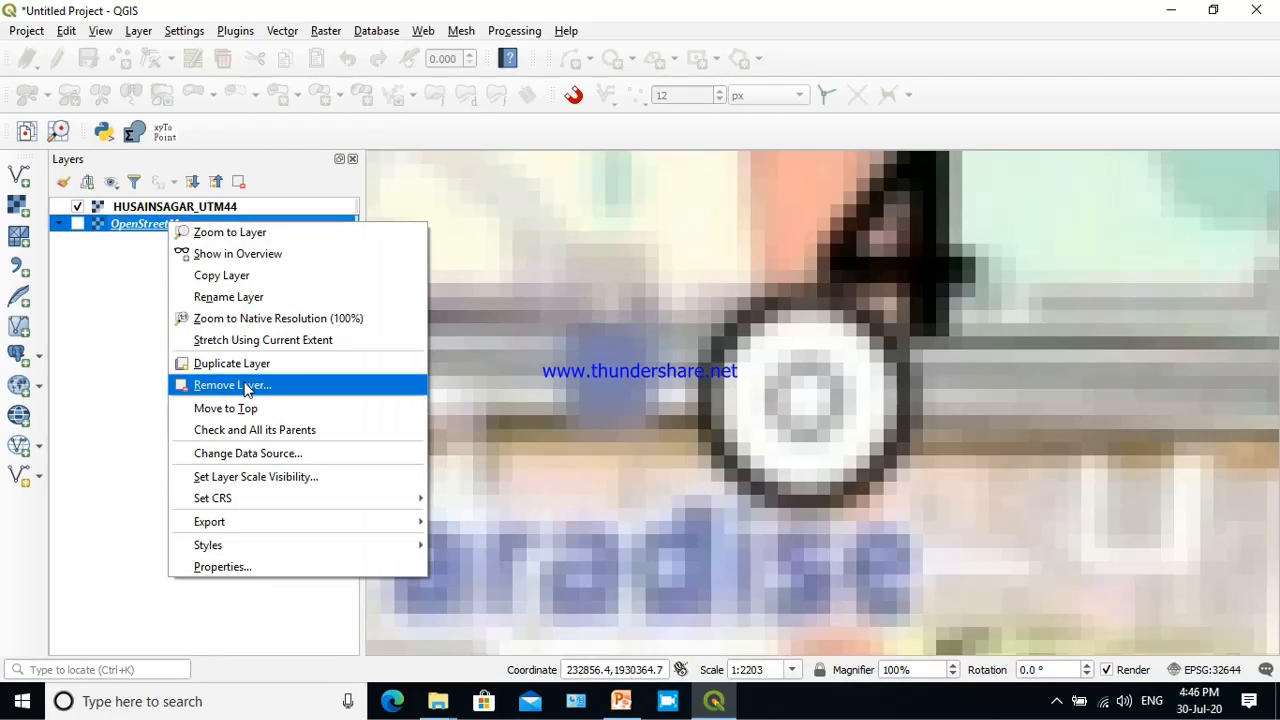
{"action": "left_click", "coordinate": [245, 386]}
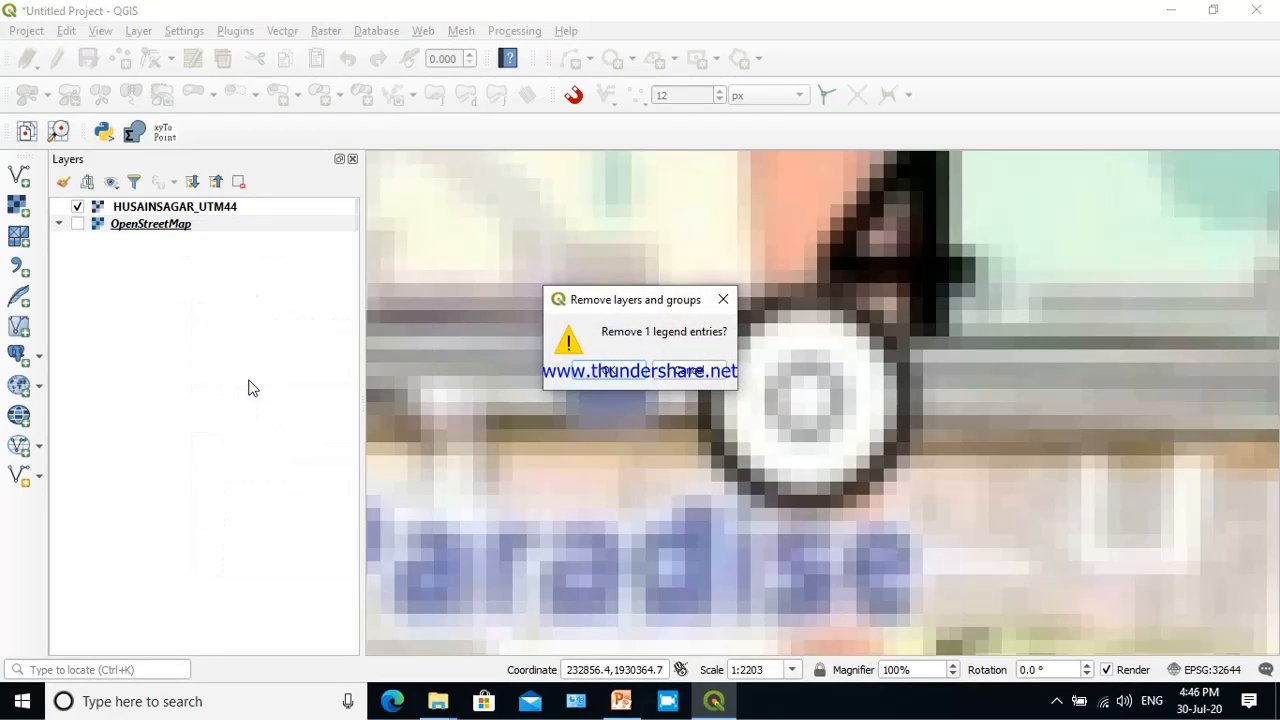
{"action": "left_click", "coordinate": [598, 372]}
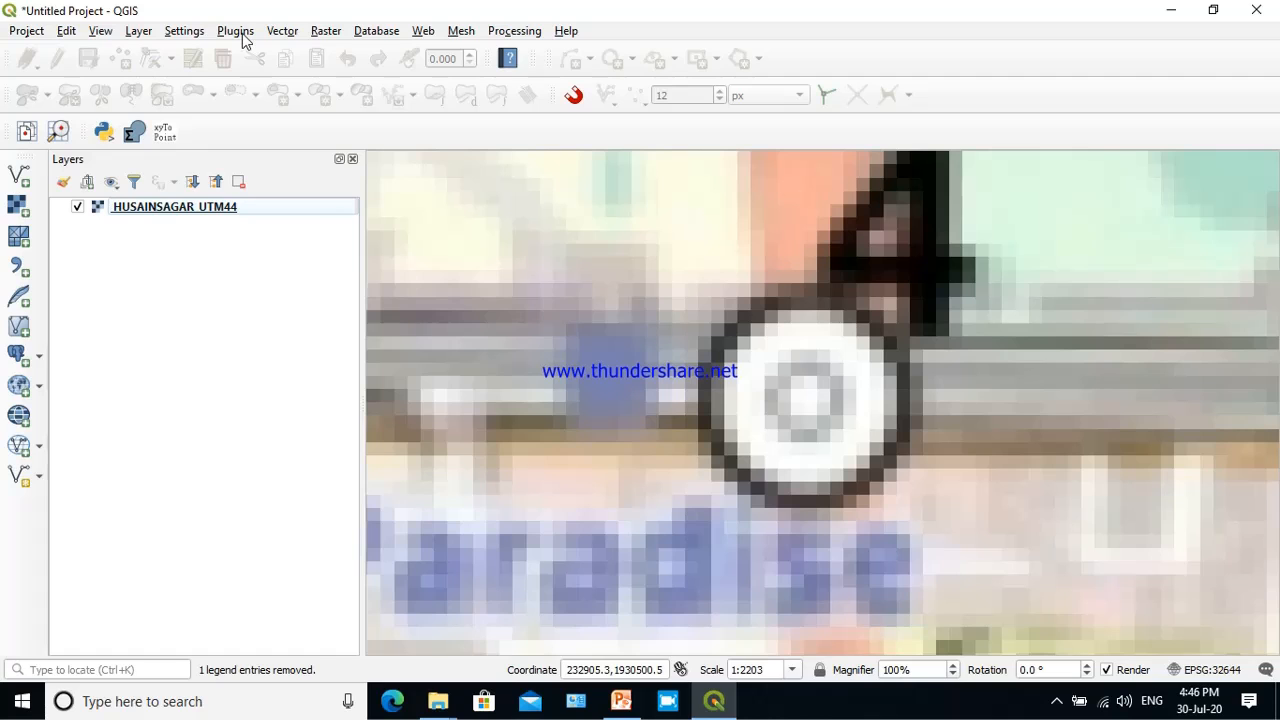
Zoom out from marker 4 to inspect the georeferenced Hussain Sagar image with its numbered markers.
{"action": "left_click", "coordinate": [114, 38]}
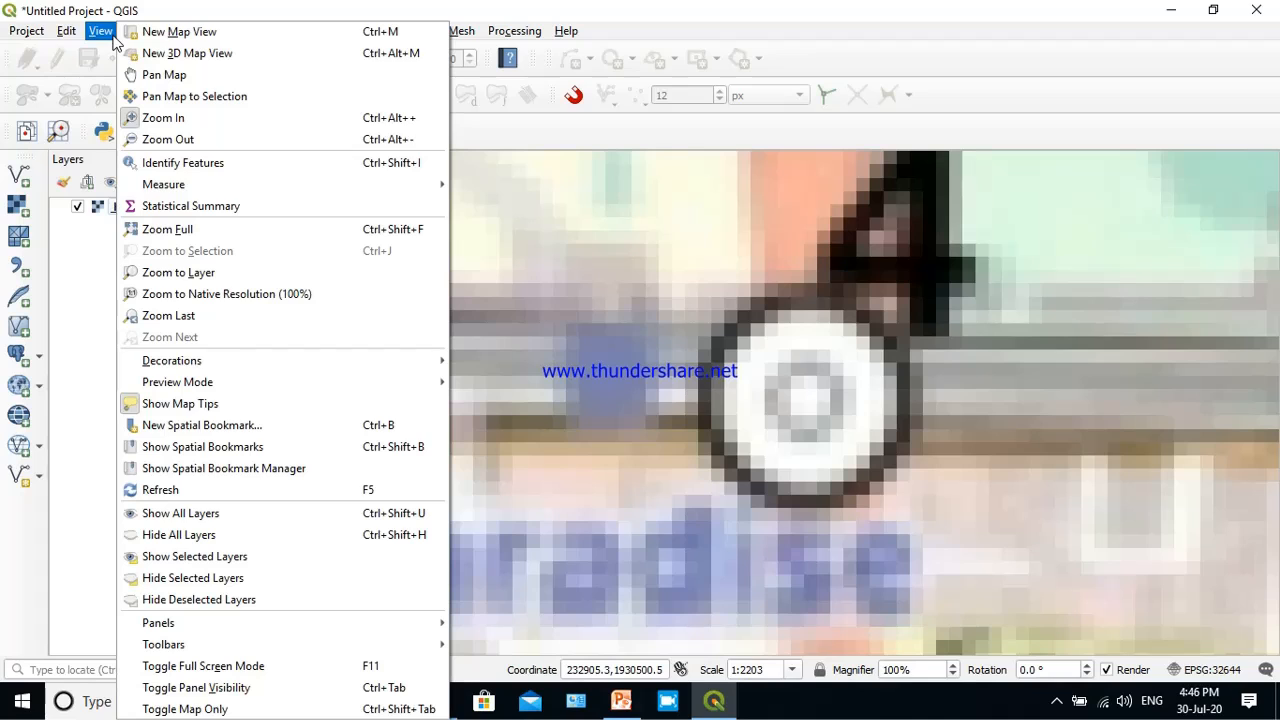
{"action": "left_click", "coordinate": [170, 139]}
{"action": "left_click", "coordinate": [786, 371]}
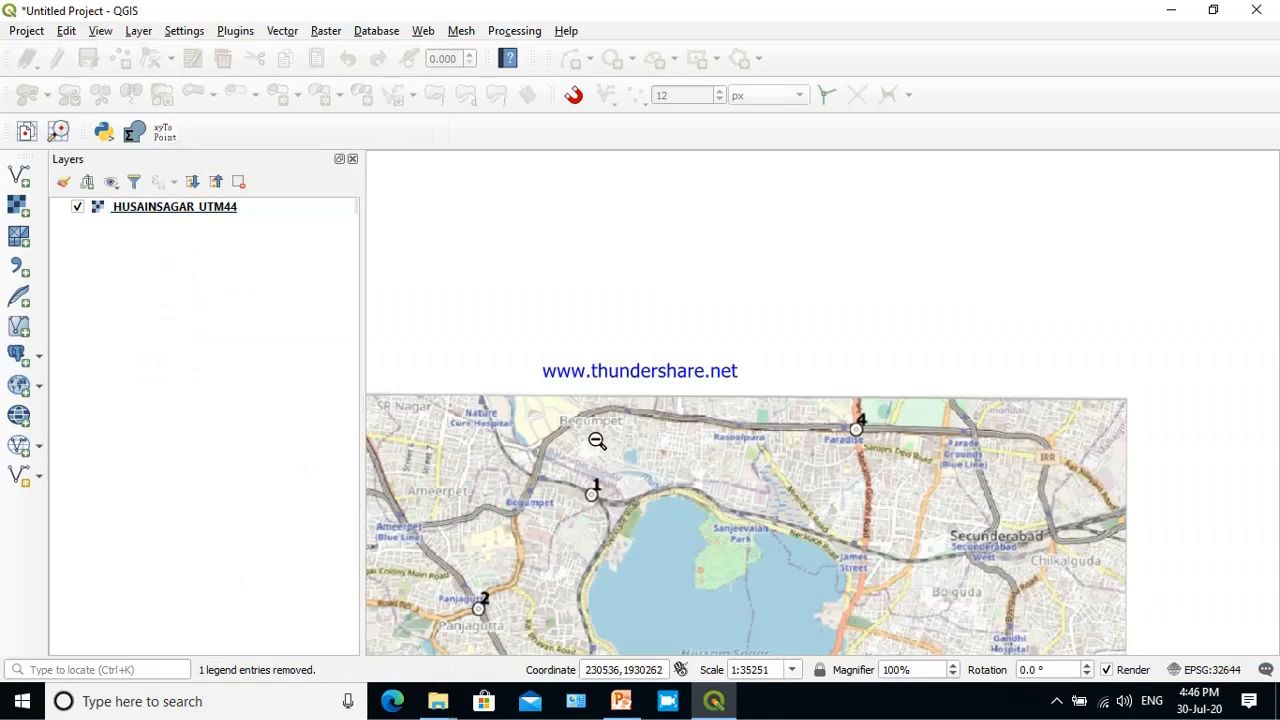